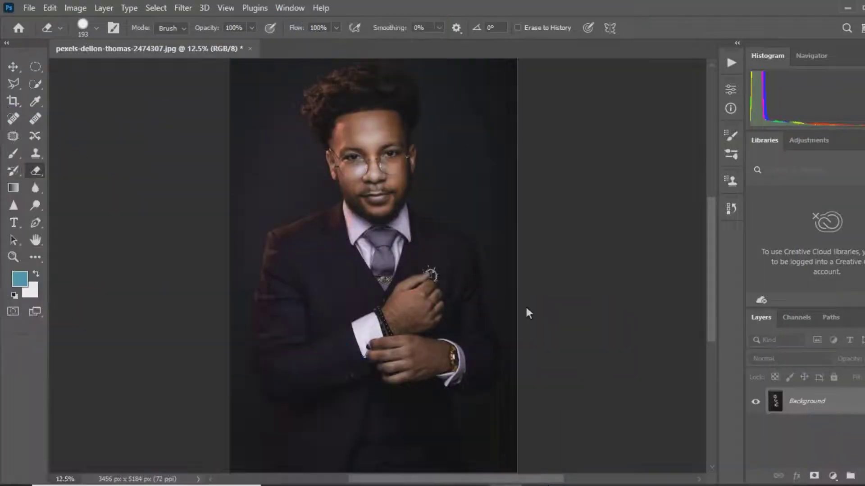
- Choose the Quick Selection tool with a 51 px brush size
scroll(526, 305, up, 1)
scroll(525, 304, up, 2)
scroll(525, 304, down, 1)
scroll(580, 297, down, 1)
scroll(557, 301, down, 2)
scroll(546, 293, down, 2)
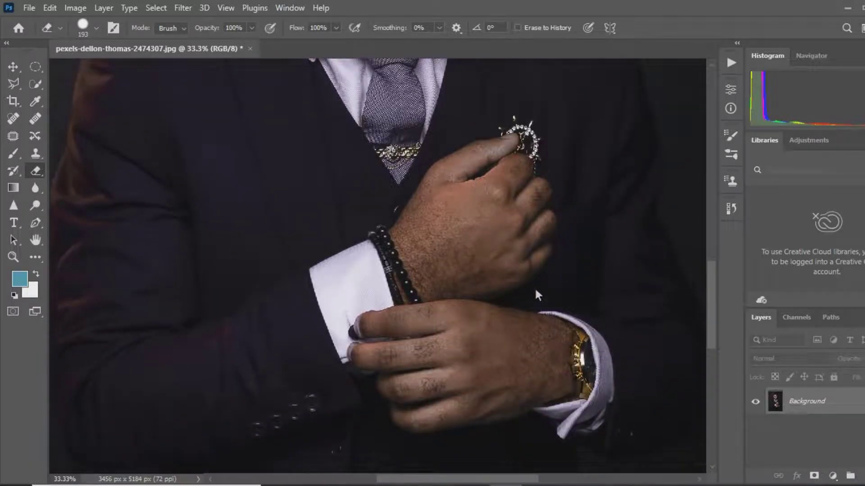
scroll(536, 291, down, 1)
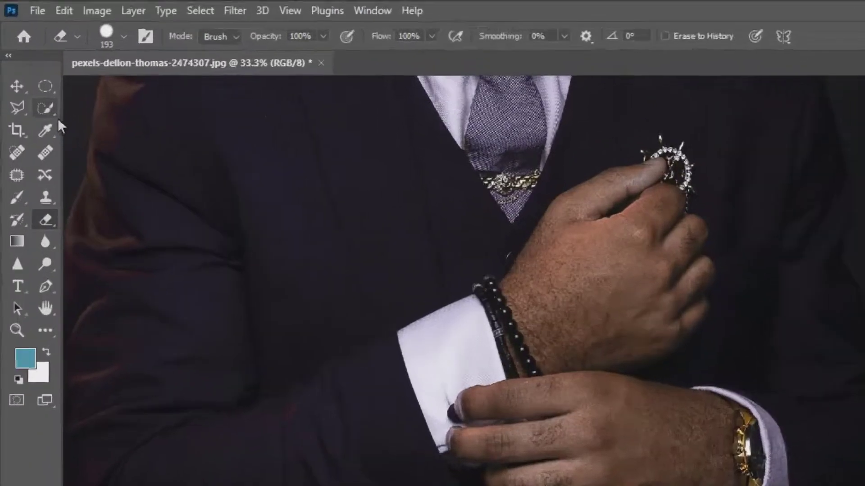
click(36, 84)
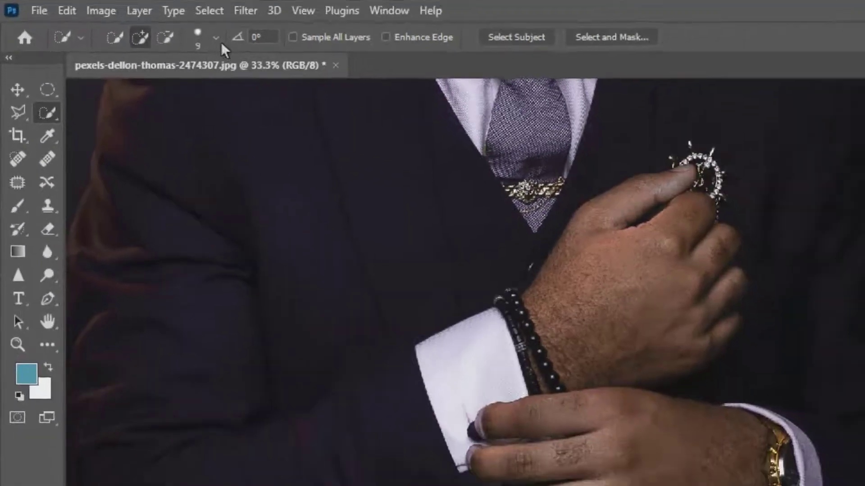
click(160, 28)
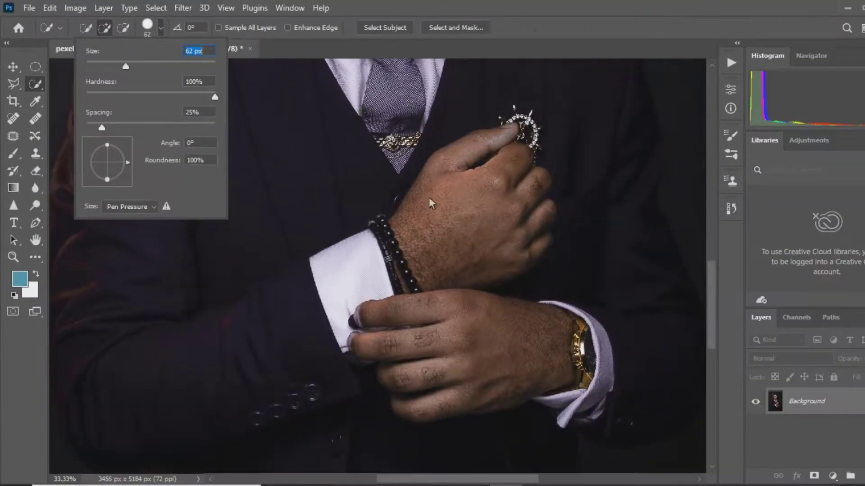
text(51)
key(Return)
- Paint a selection over the upper hand, its fingers and the lower hand, then zoom in
mouse_move(433, 237)
mouse_down()
mouse_move(434, 226)
mouse_move(502, 226)
mouse_up()
drag(540, 185, 547, 245)
drag(504, 289, 412, 352)
drag(430, 395, 398, 372)
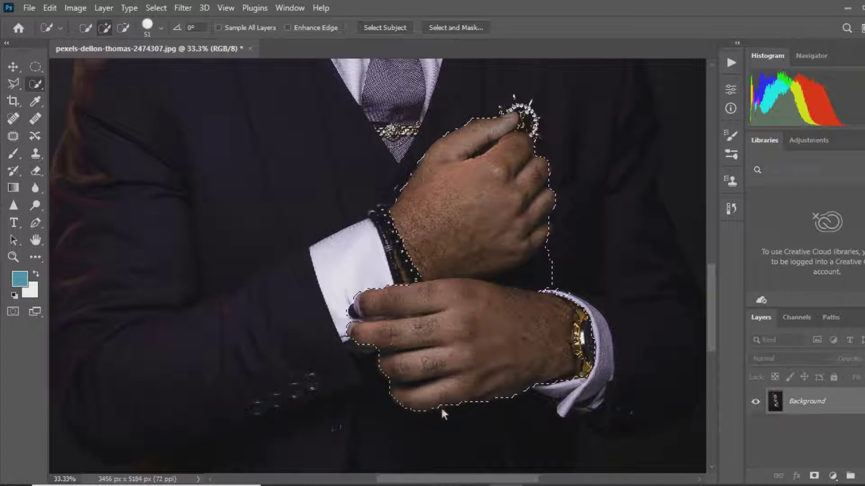
scroll(538, 331, down, 1)
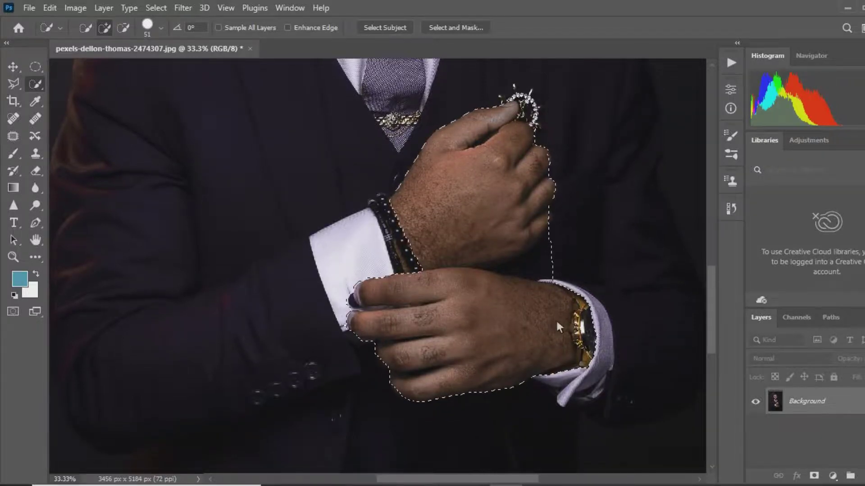
key(ctrl+plus)
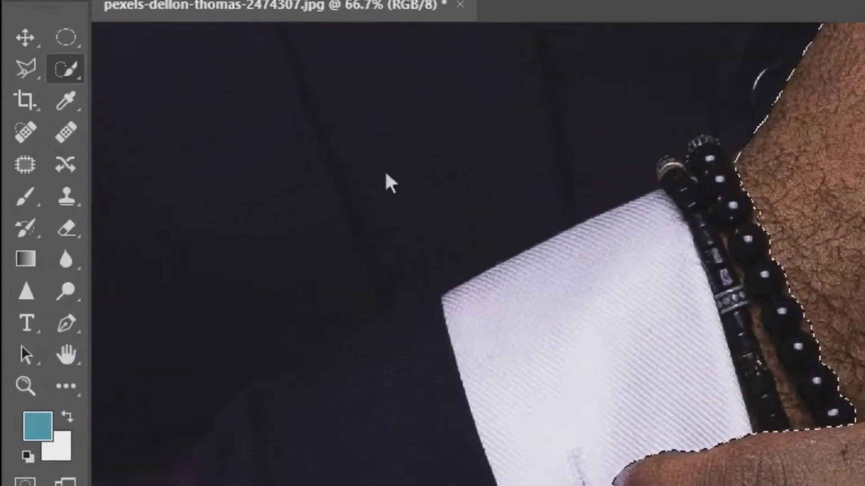
- With the Polygonal Lasso in Subtract mode, cut the first area out of the hand selection
click(27, 72)
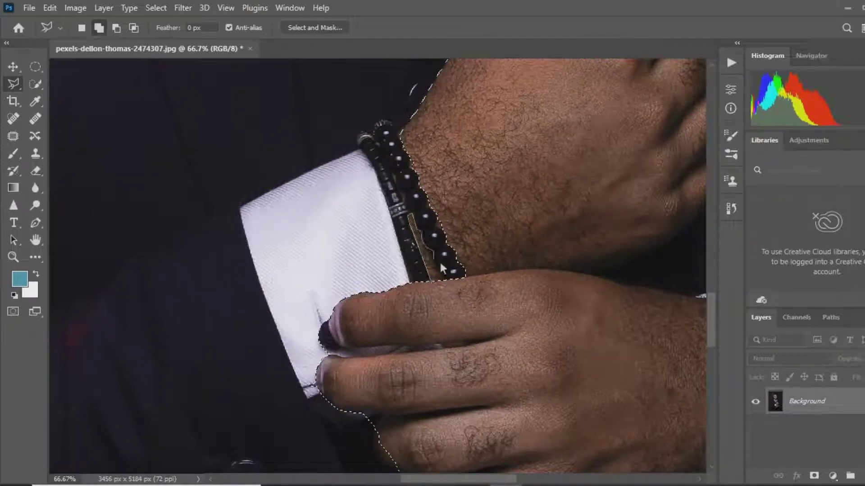
scroll(521, 307, down, 3)
scroll(521, 307, down, 3)
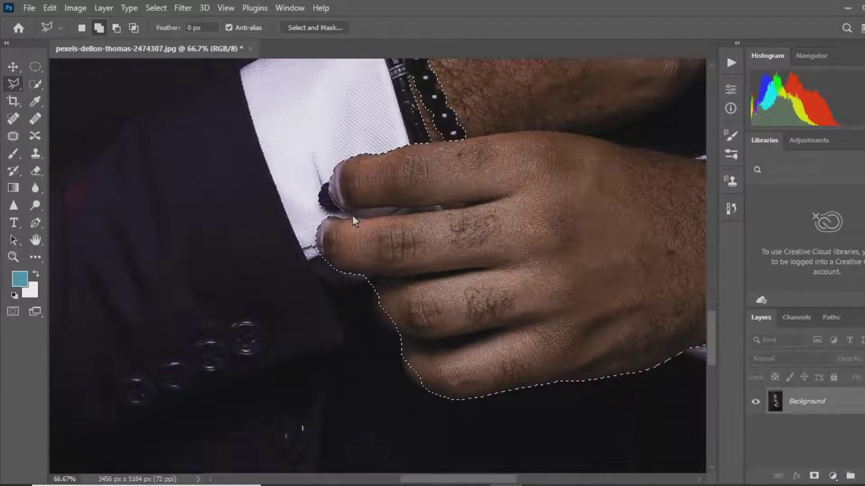
click(360, 232)
click(410, 206)
scroll(365, 221, down, 2)
click(382, 255)
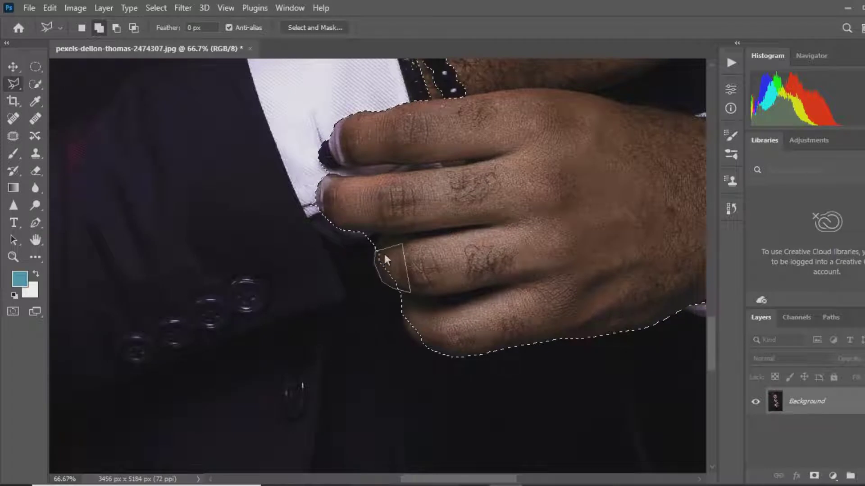
- Subtract the gap between the fingers from the hand selection
scroll(384, 253, up, 1)
scroll(390, 258, up, 1)
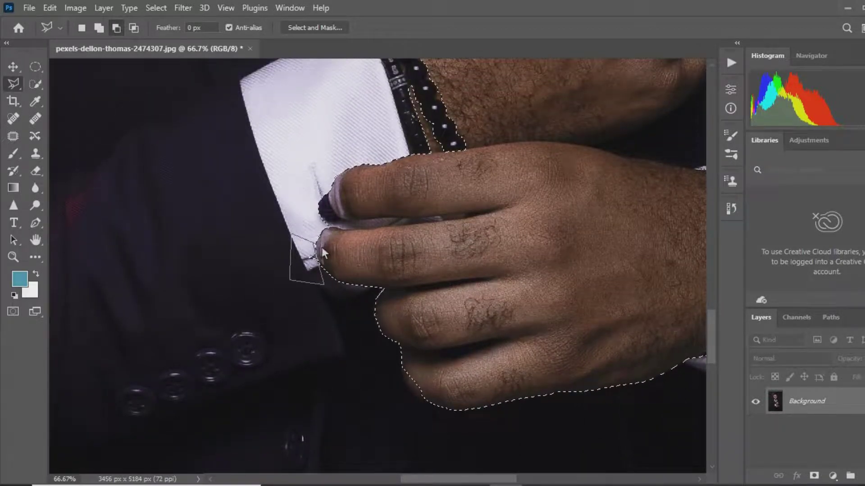
scroll(324, 243, up, 1)
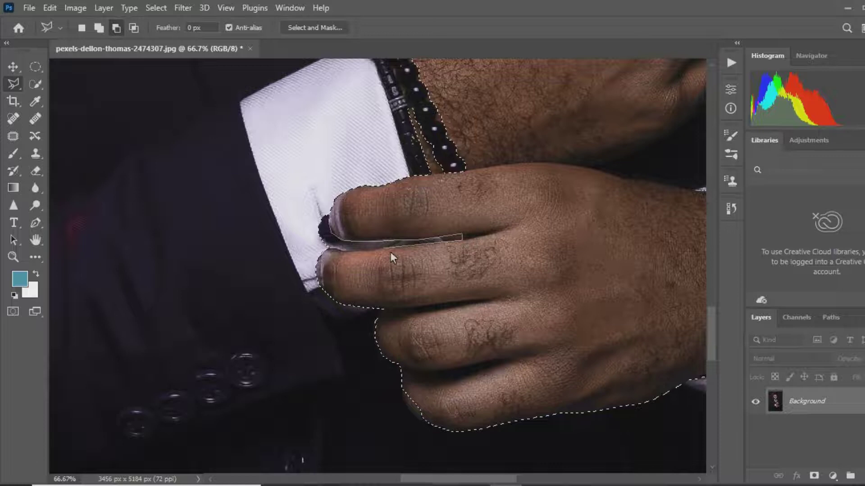
click(322, 215)
scroll(423, 361, down, 3)
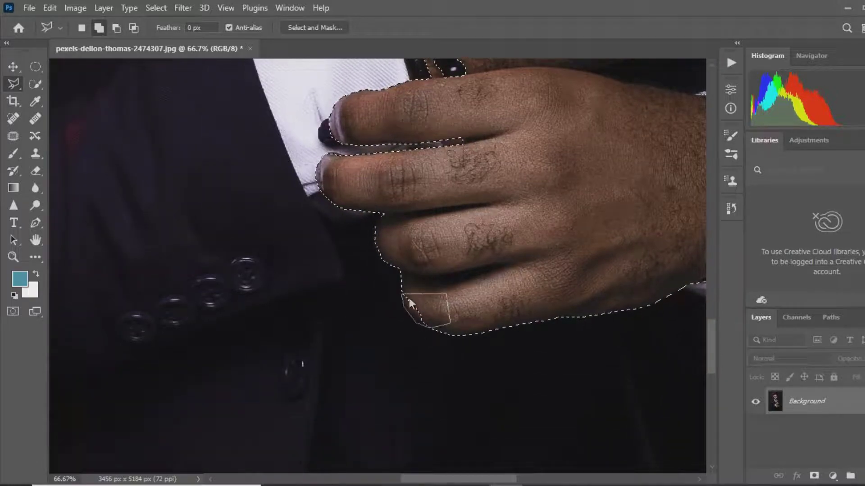
click(408, 295)
scroll(522, 308, down, 1)
scroll(534, 273, down, 1)
scroll(639, 275, up, 1)
- Trim an area along the hand's right edge from the selection and zoom back out
alt+click(638, 273)
scroll(639, 281, down, 1)
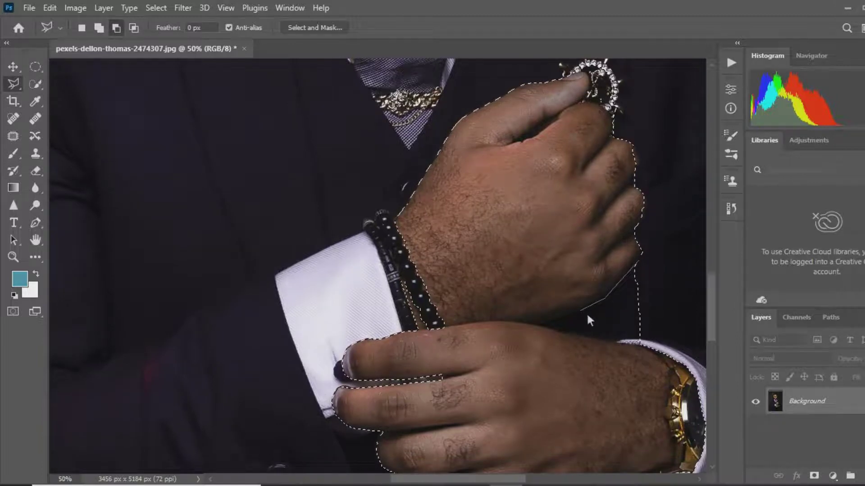
double_click(640, 343)
scroll(641, 344, down, 2)
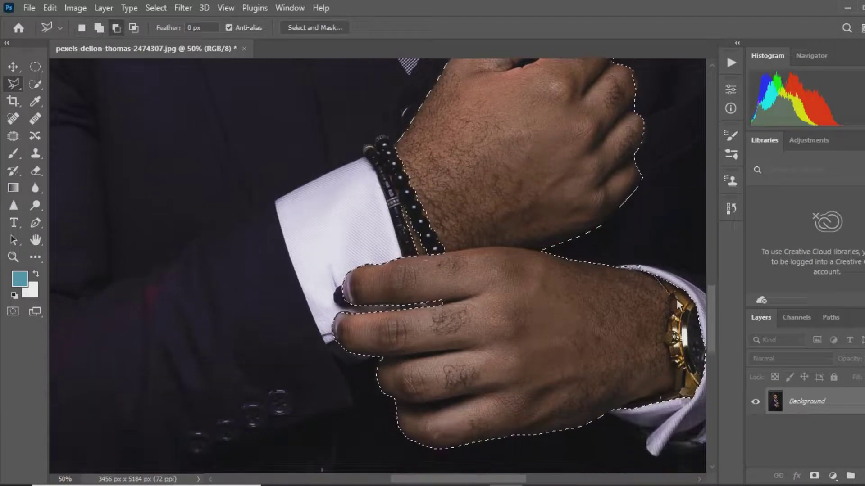
scroll(680, 306, up, 1)
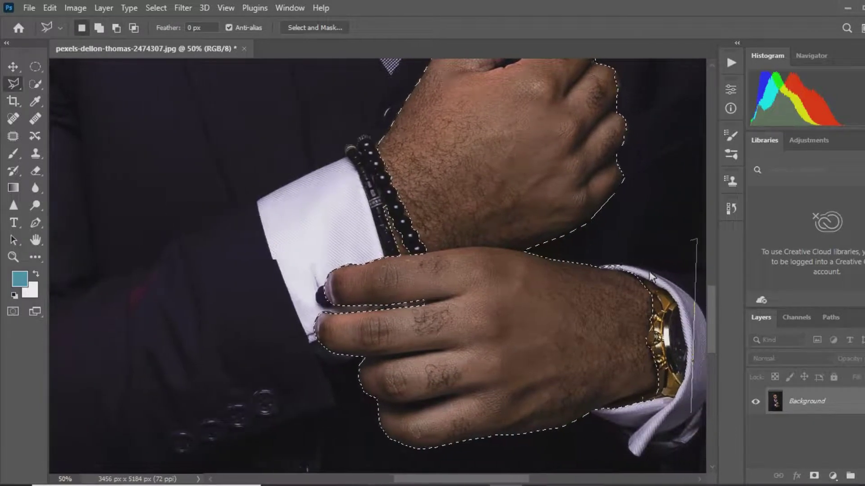
scroll(678, 282, up, 2)
scroll(678, 282, up, 1)
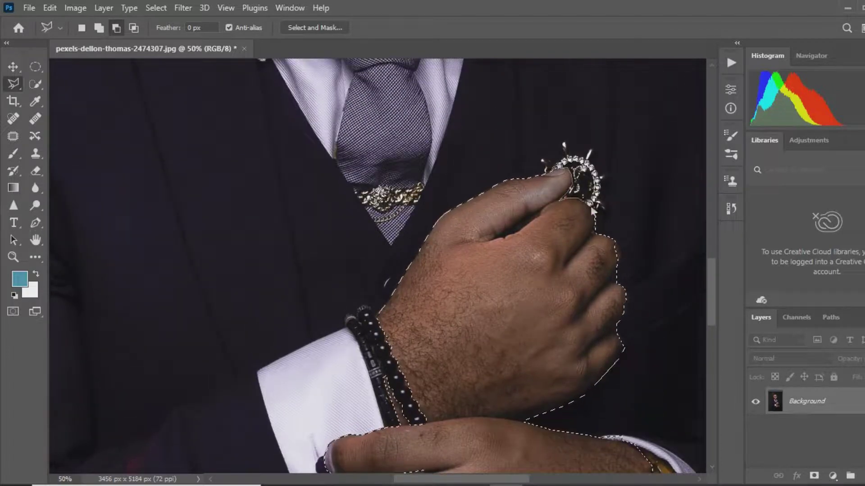
scroll(628, 163, down, 1)
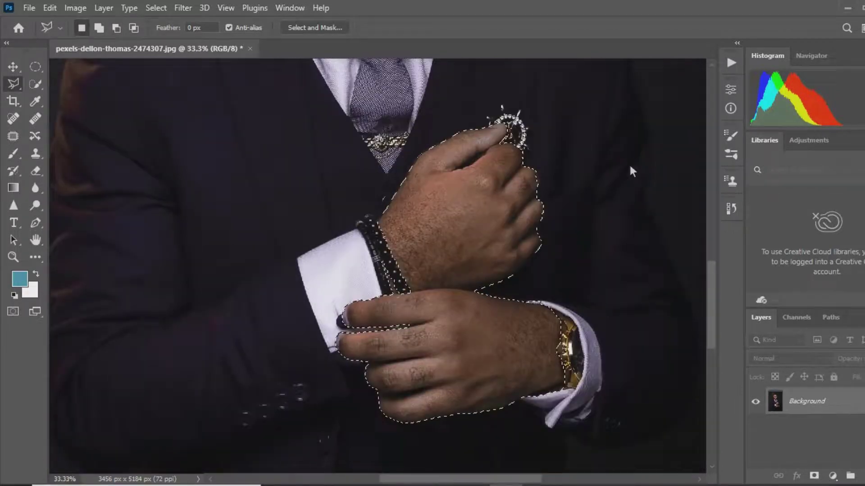
scroll(629, 163, down, 1)
scroll(619, 202, up, 2)
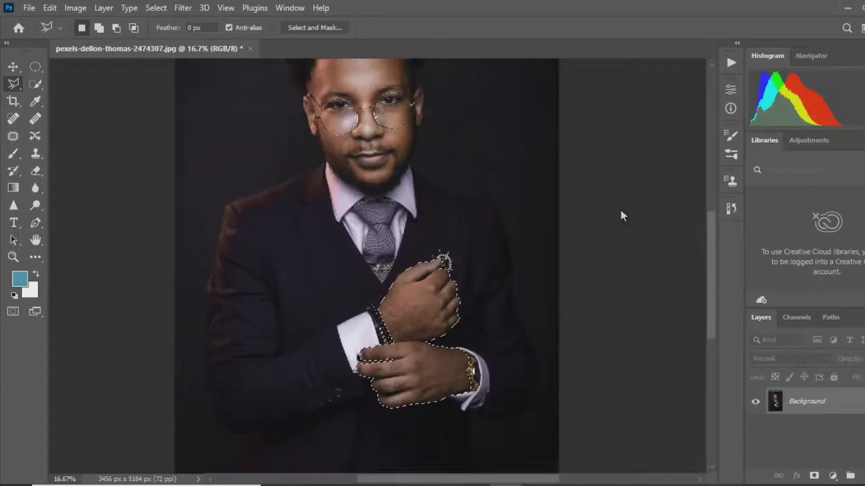
scroll(620, 210, down, 1)
scroll(615, 190, up, 1)
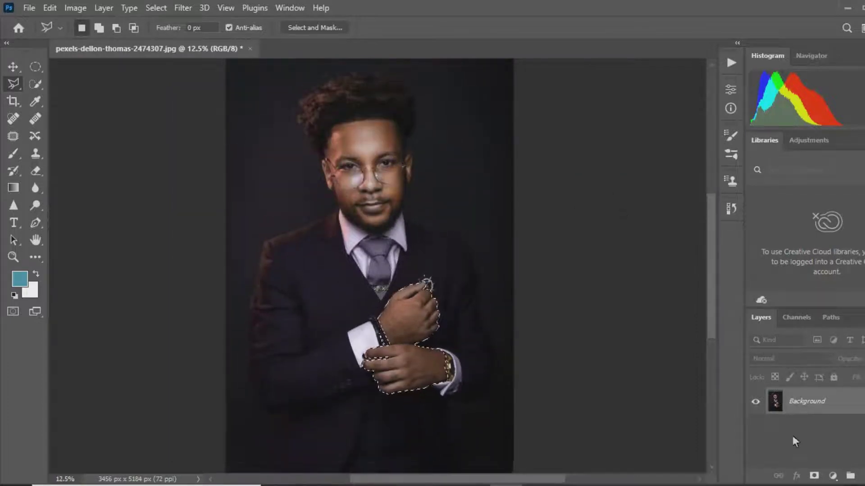
- Copy the hands to Layer 1 and desaturate them with Hue/Saturation at Saturation -100
key(ctrl)
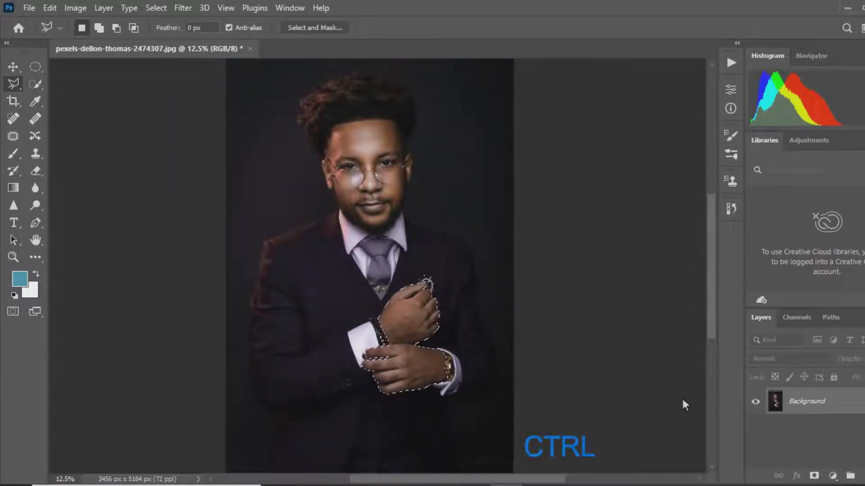
key(ctrl+j)
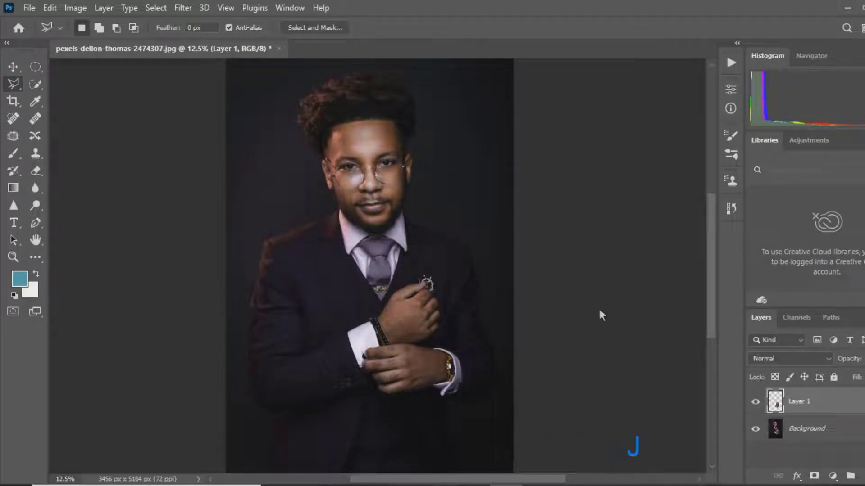
click(191, 6)
click(75, 7)
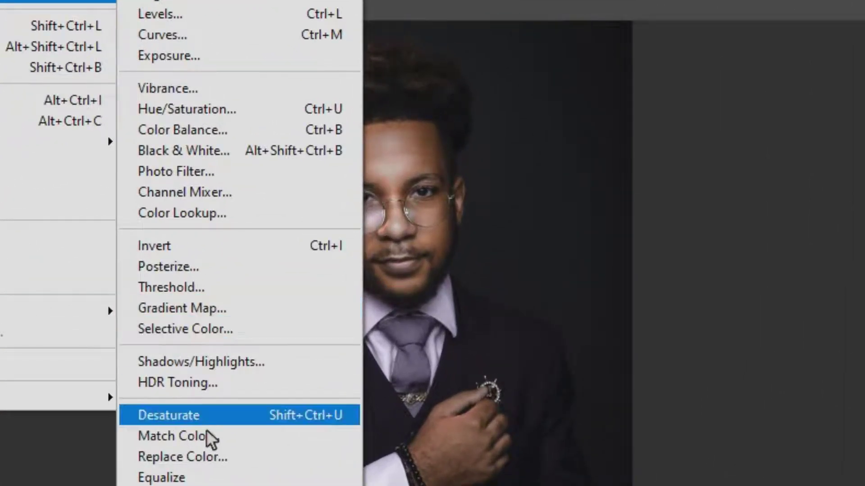
click(271, 115)
drag(559, 243, 453, 253)
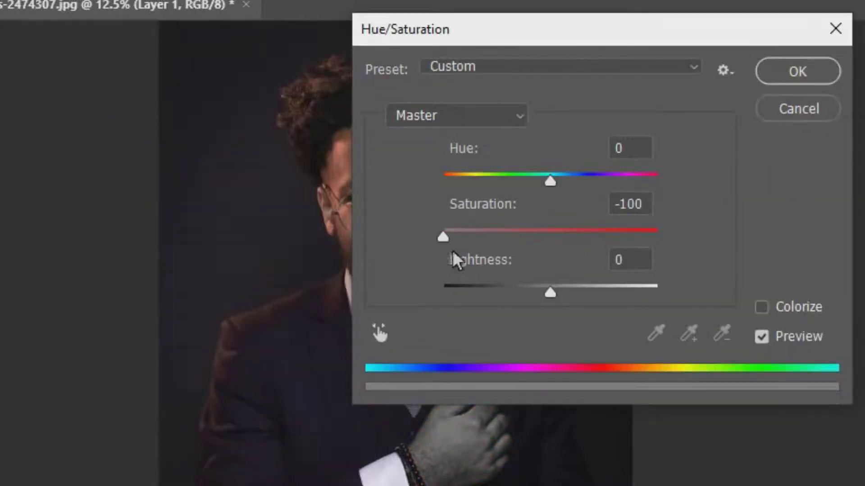
click(792, 73)
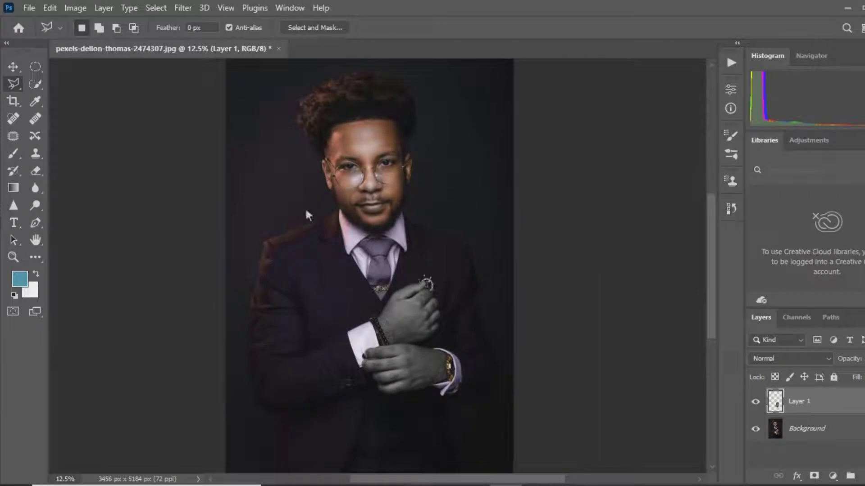
click(183, 7)
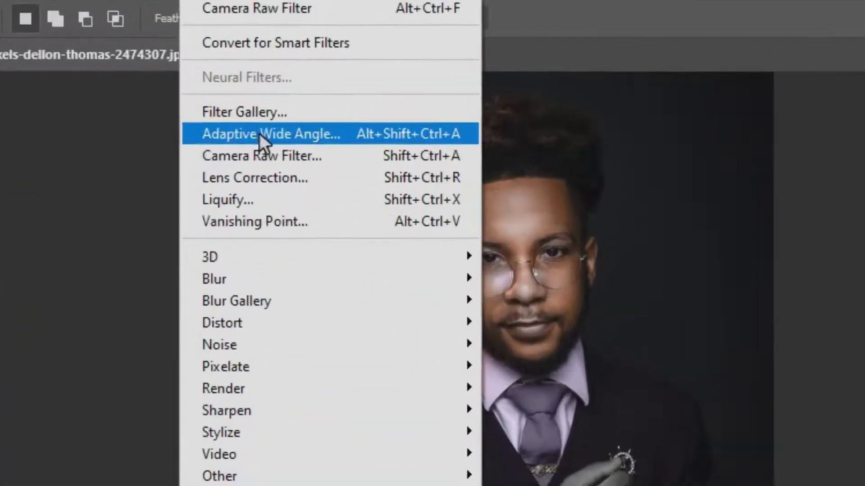
- Apply Plastic Wrap with Highlight Strength 12, Detail 12 and Smoothness 9 to the hands
click(290, 114)
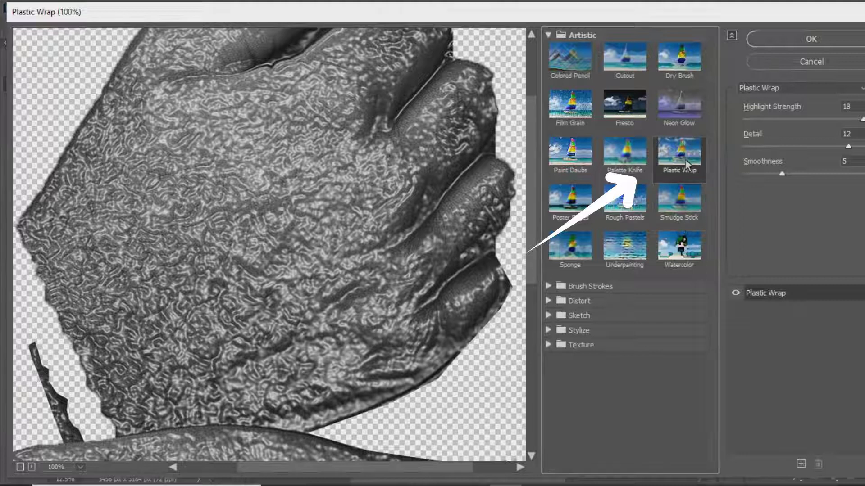
click(831, 122)
click(816, 147)
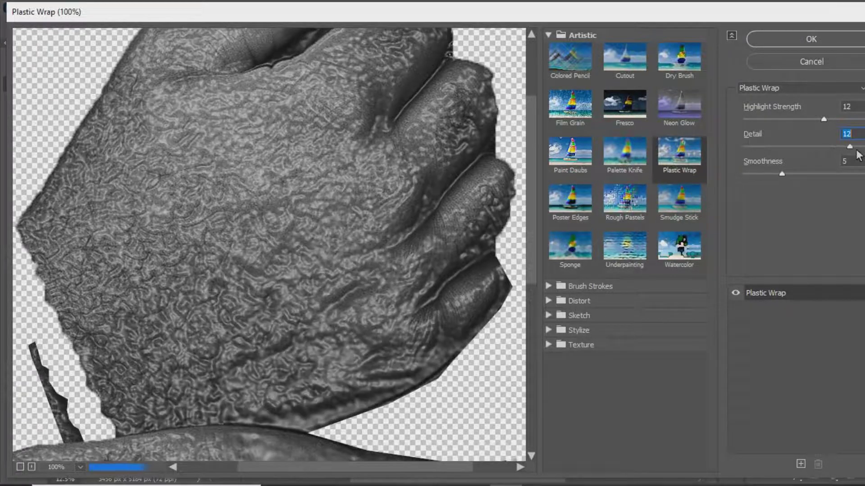
click(820, 174)
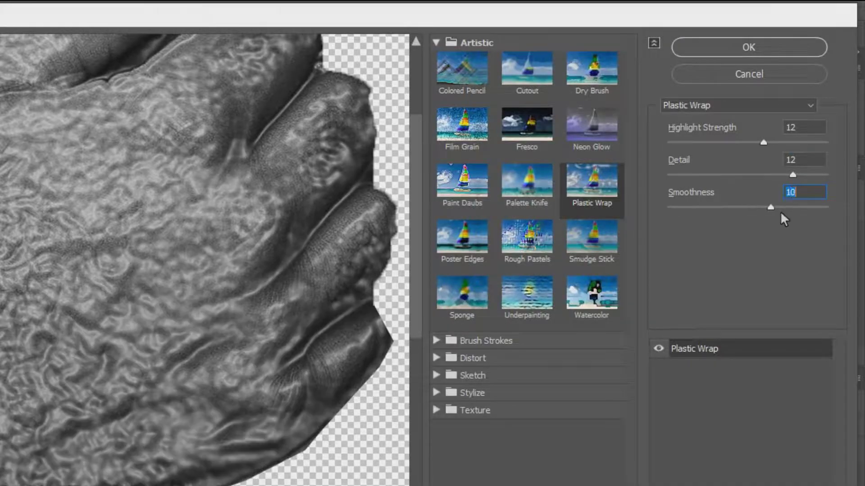
text(9)
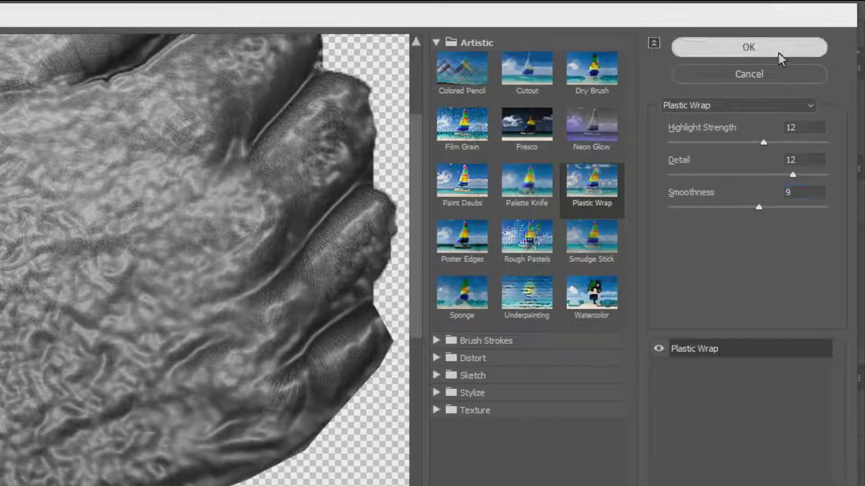
click(778, 51)
- Add a Hue/Saturation layer clipped to the hands, colorized to Hue 194, Saturation 66, Lightness -9
key(ctrl+plus)
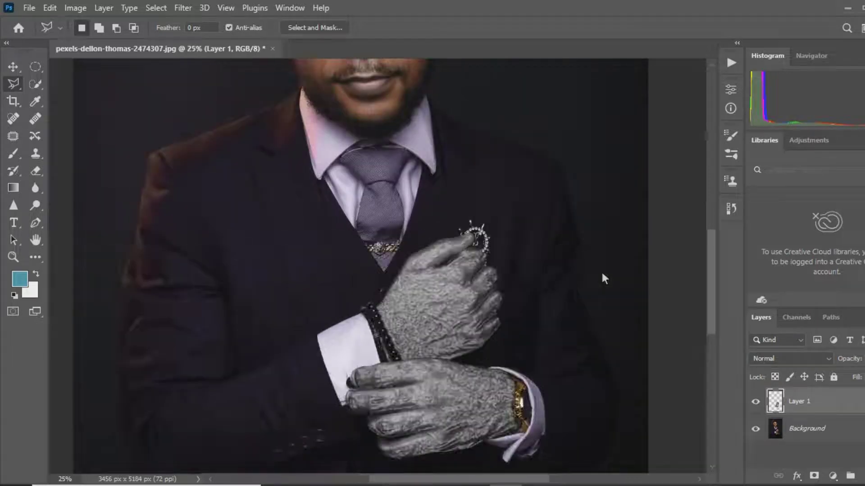
scroll(603, 289, down, 1)
key(ctrl+minus)
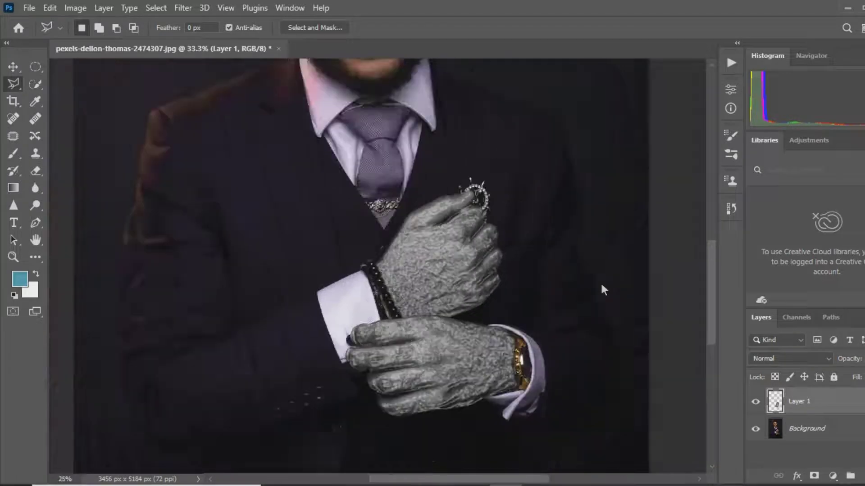
key(ctrl+minus)
scroll(612, 228, up, 2)
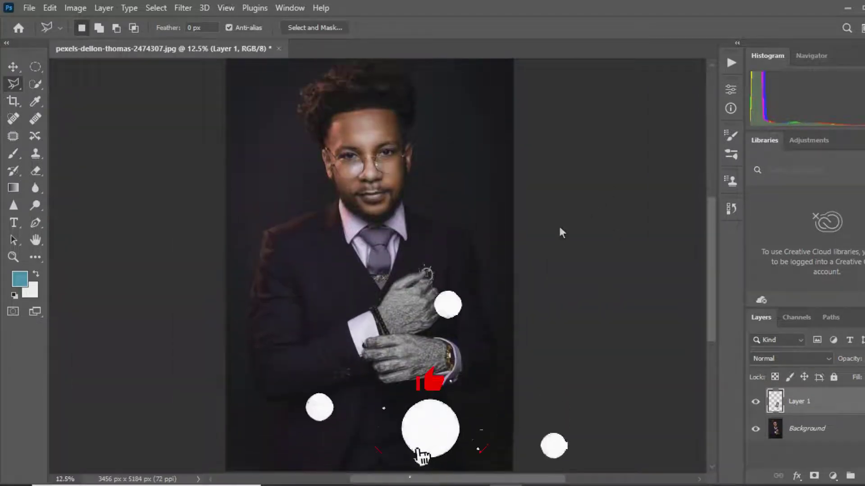
click(833, 476)
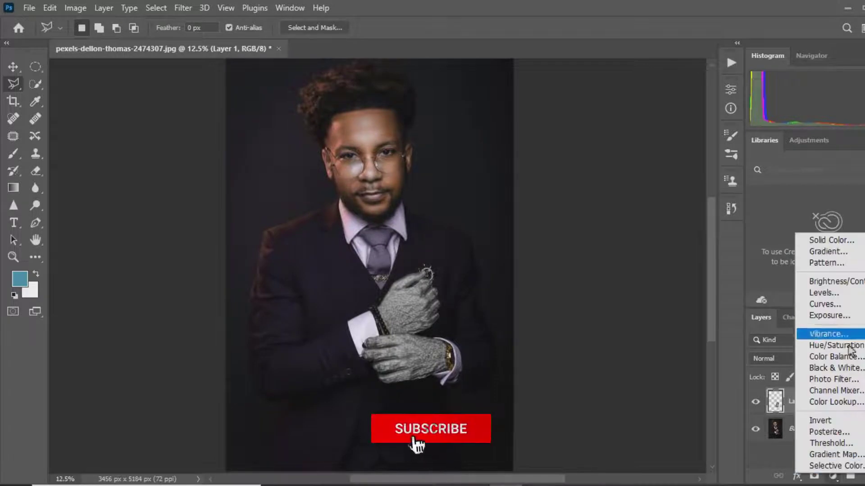
click(842, 346)
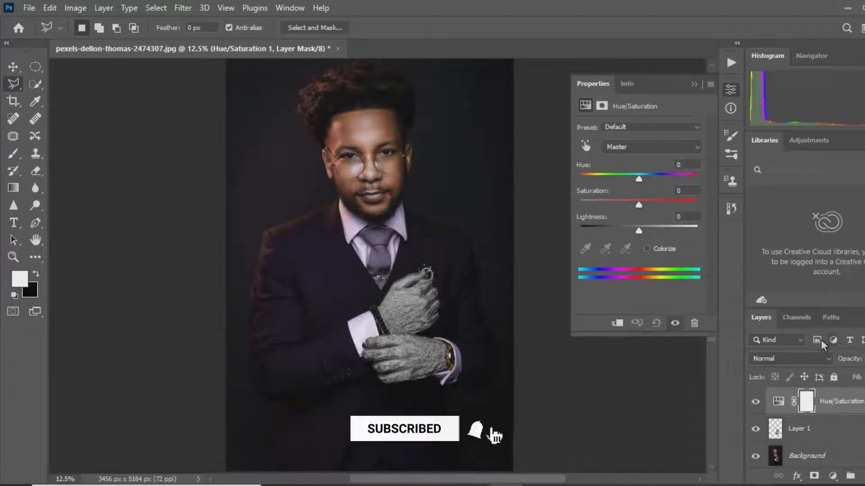
click(652, 252)
mouse_move(643, 179)
mouse_down()
mouse_move(666, 206)
mouse_move(653, 234)
mouse_move(640, 236)
mouse_up()
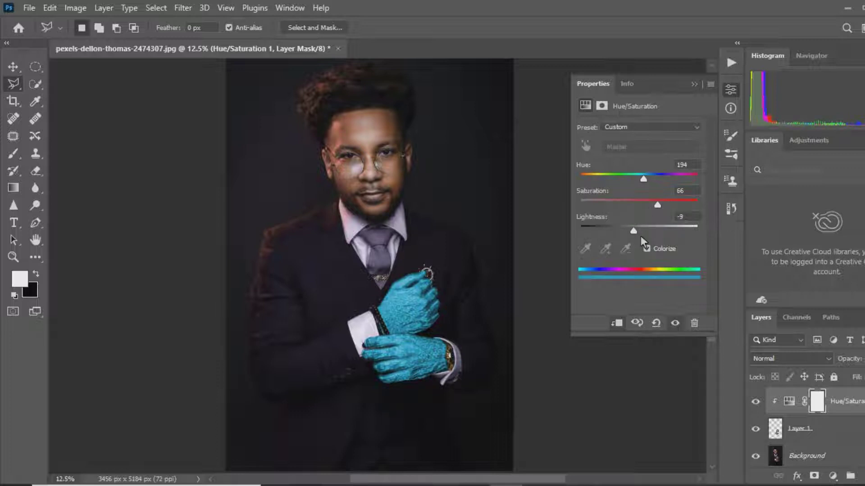
click(700, 86)
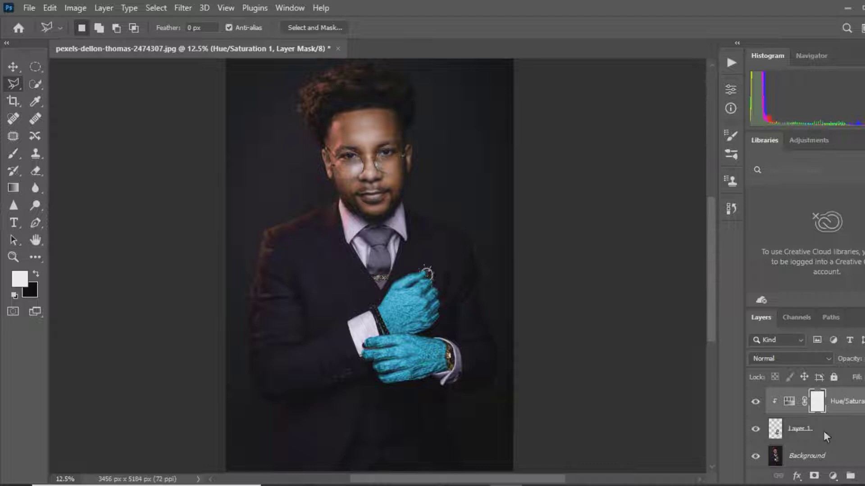
click(839, 433)
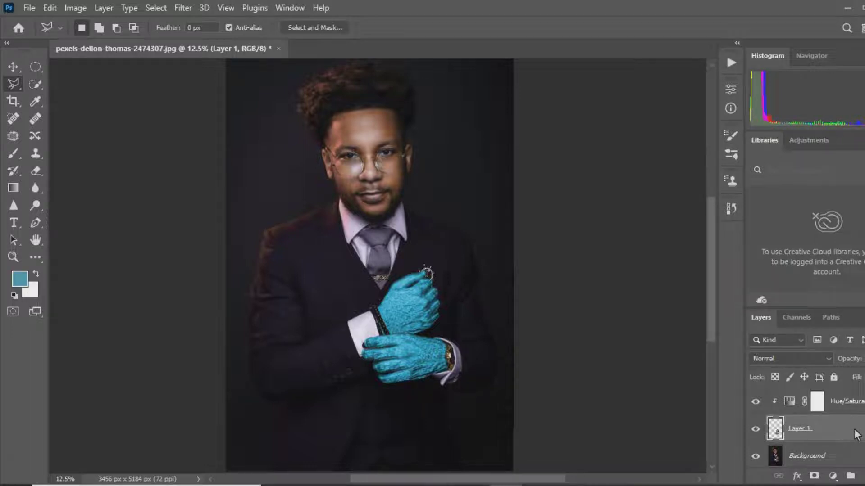
- Add an Outer Glow to Layer 1 in the colour 2aa5cc
double_click(854, 434)
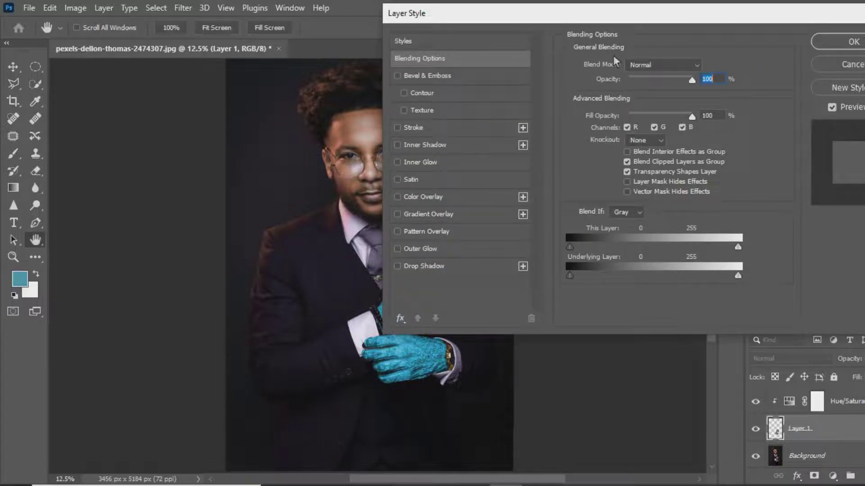
click(431, 251)
click(518, 247)
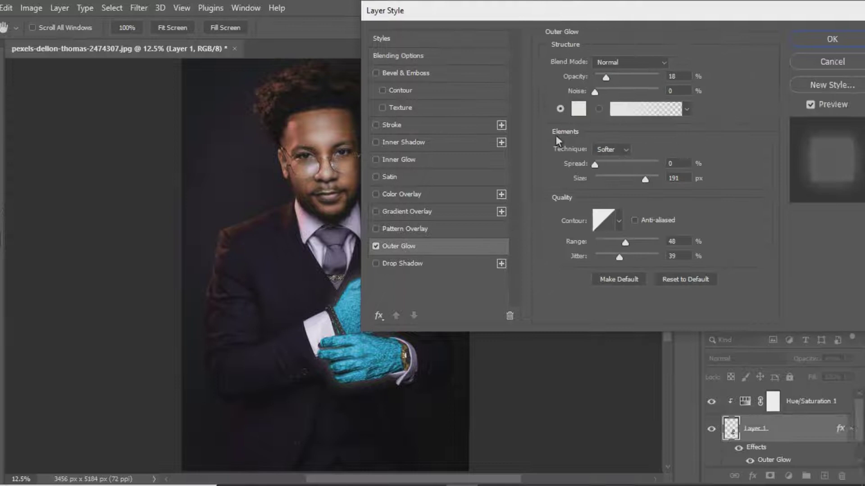
click(603, 107)
text(2aa5cc)
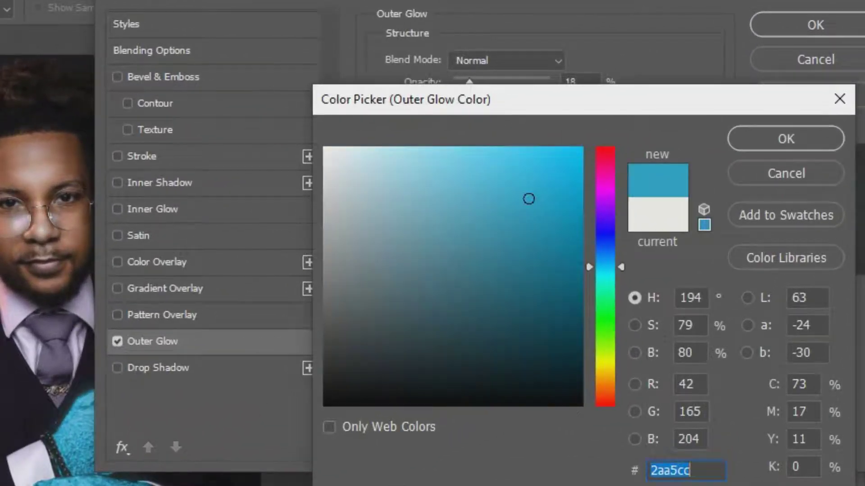
click(782, 145)
- Set the glow to Size 204 px, Spread 0, Opacity 45% and Range 82%, and apply it
drag(452, 217, 477, 217)
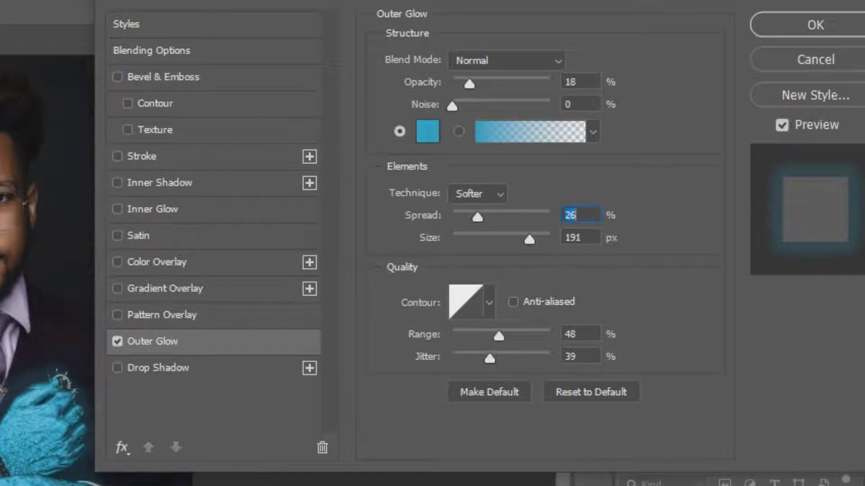
mouse_move(477, 217)
mouse_down()
mouse_move(509, 219)
mouse_move(474, 218)
mouse_up()
mouse_move(529, 240)
mouse_down()
mouse_move(538, 263)
mouse_move(540, 237)
mouse_up()
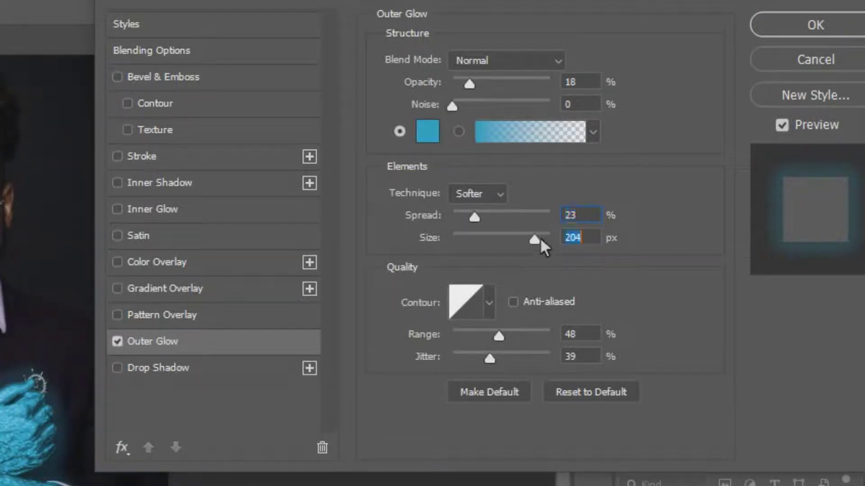
drag(606, 78, 629, 78)
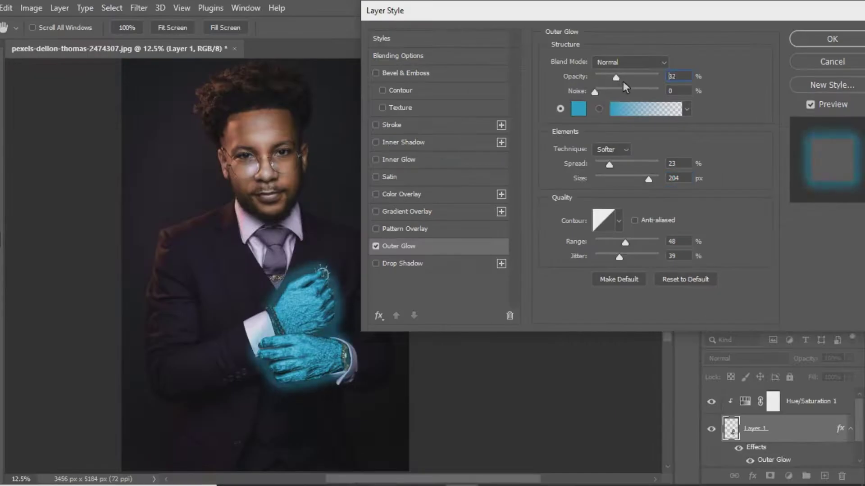
drag(609, 164, 595, 164)
drag(623, 77, 635, 81)
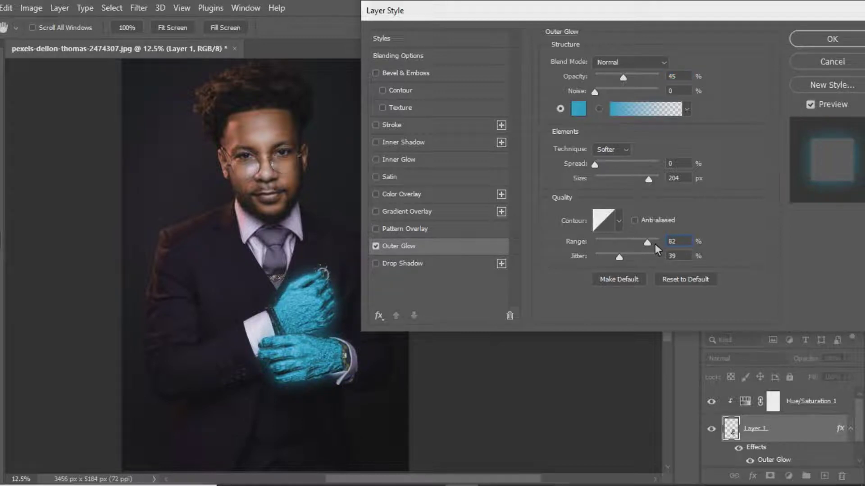
click(818, 42)
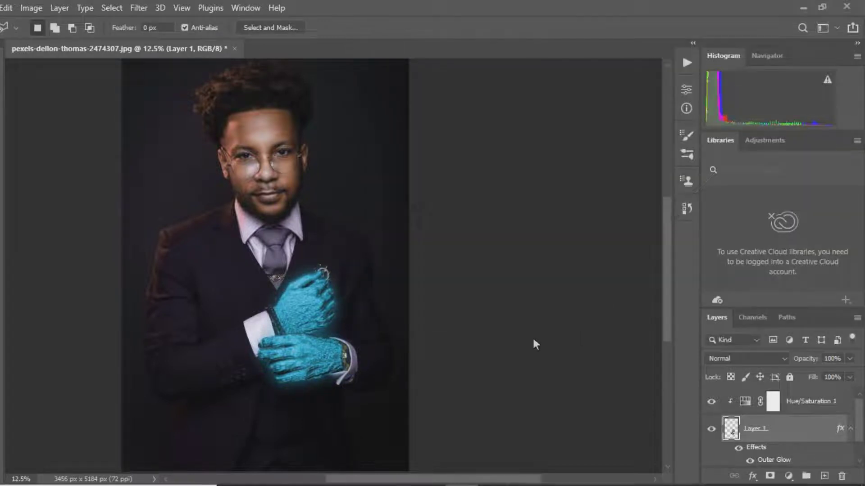
- Show the blend-mode list for the hands layer, Layer 1
scroll(533, 341, left, 3)
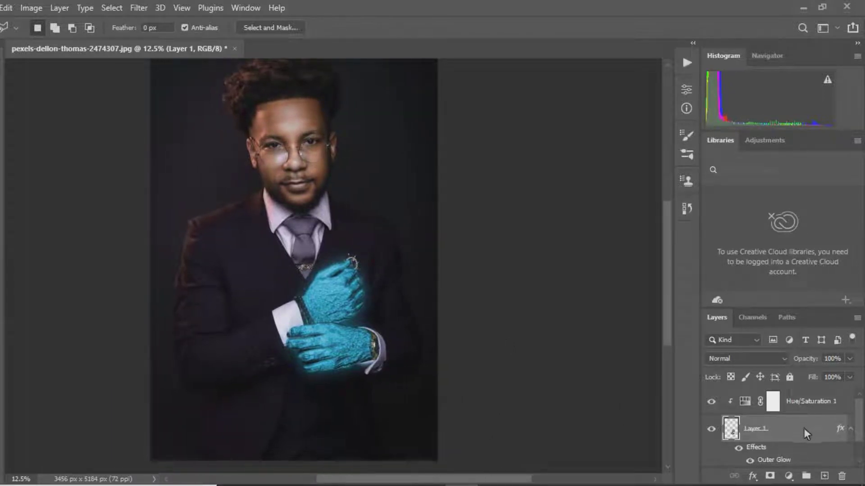
click(775, 362)
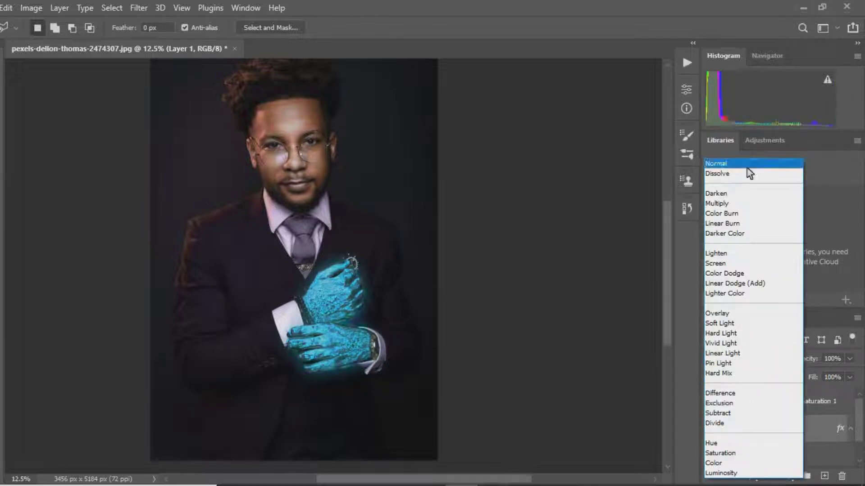
- Blend the hands layer as Linear Dodge (Add) and zoom in on the hands
click(753, 284)
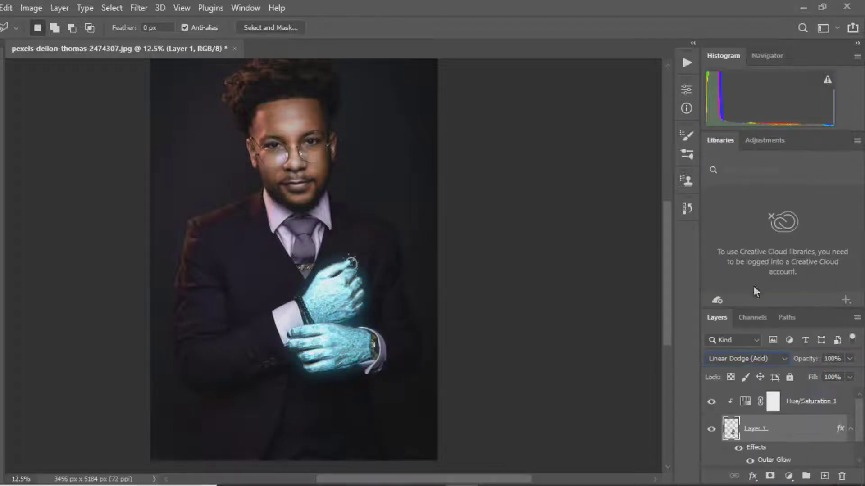
key(ctrl+plus)
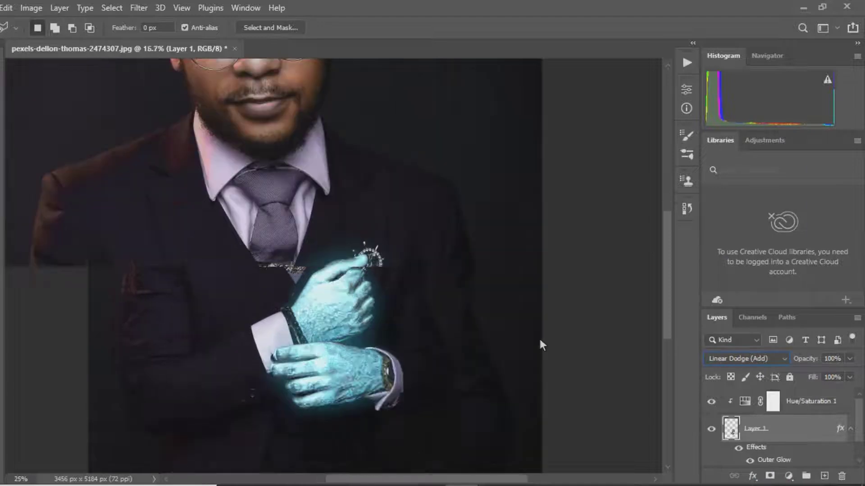
scroll(672, 298, down, 4)
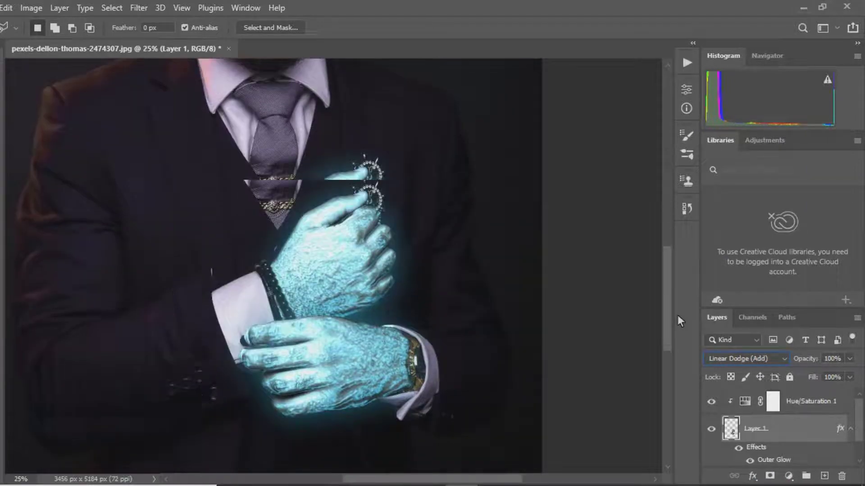
- Set up a soft-edged Eraser at 58% opacity and 30% flow
key(e)
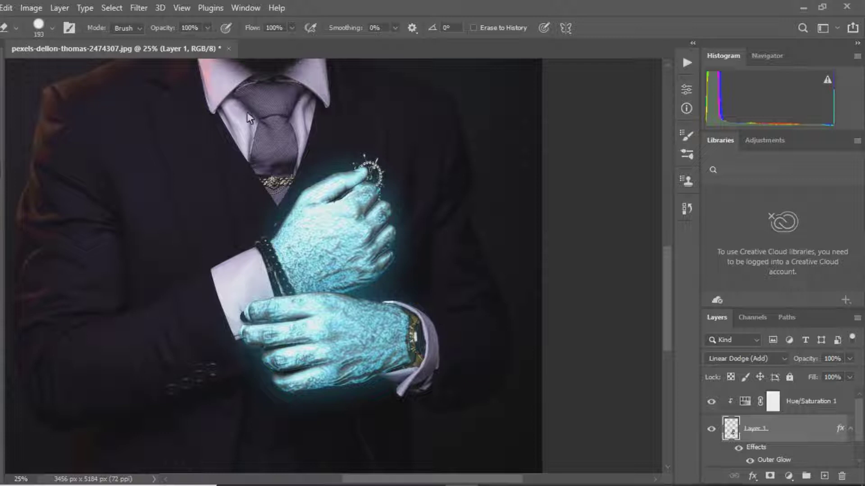
drag(207, 28, 188, 47)
click(292, 28)
click(427, 334)
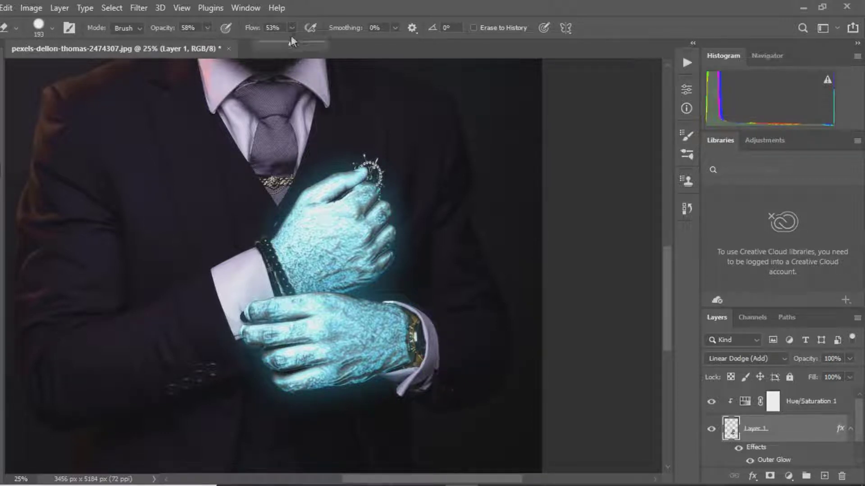
click(52, 28)
drag(69, 100, 9, 100)
click(415, 378)
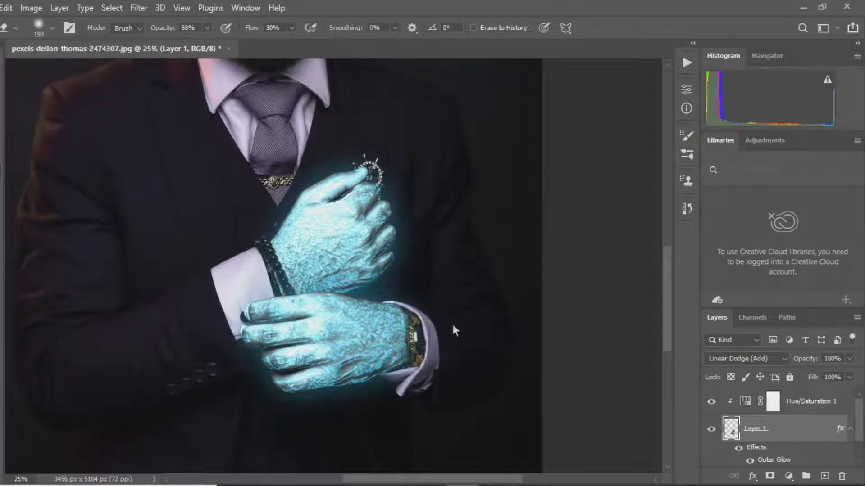
- Erase the blue tint from the gold watch and bracelet, then zoom back out
drag(408, 318, 417, 363)
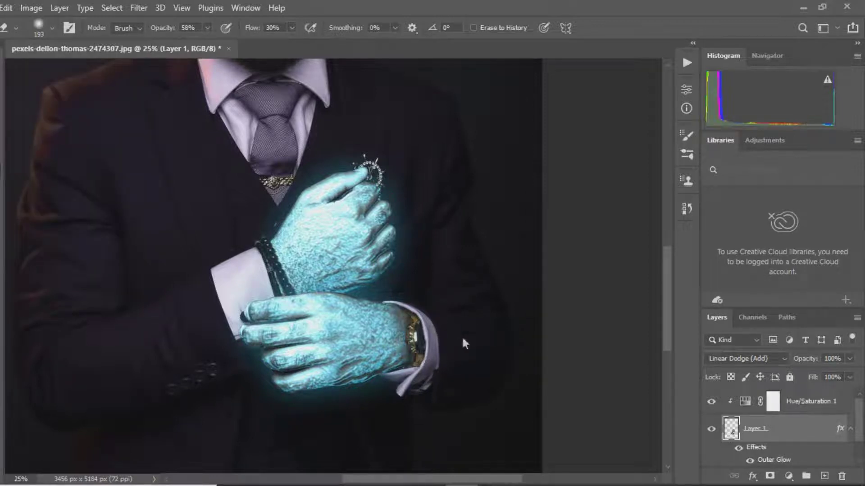
mouse_move(281, 250)
mouse_down()
mouse_move(294, 288)
mouse_move(279, 266)
mouse_up()
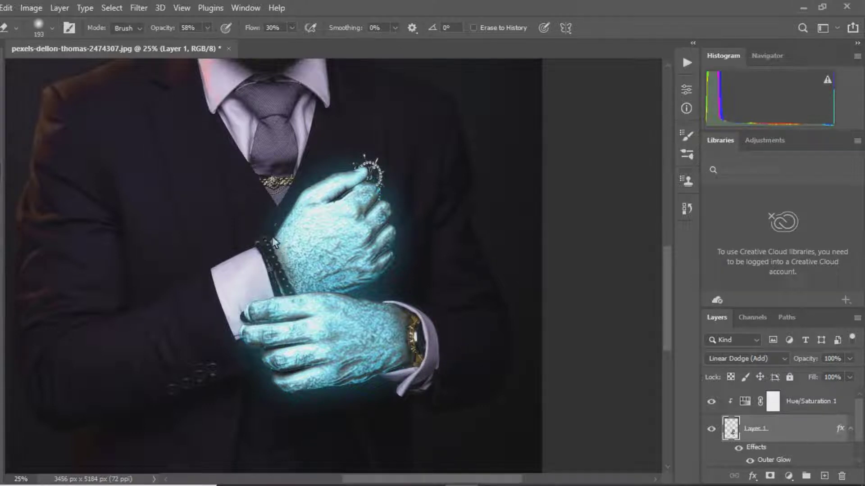
key(ctrl+minus)
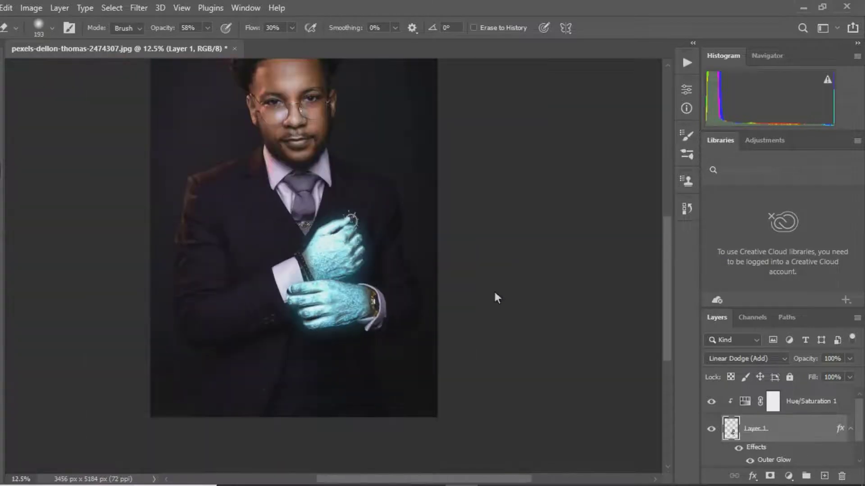
scroll(523, 307, up, 2)
scroll(524, 307, up, 1)
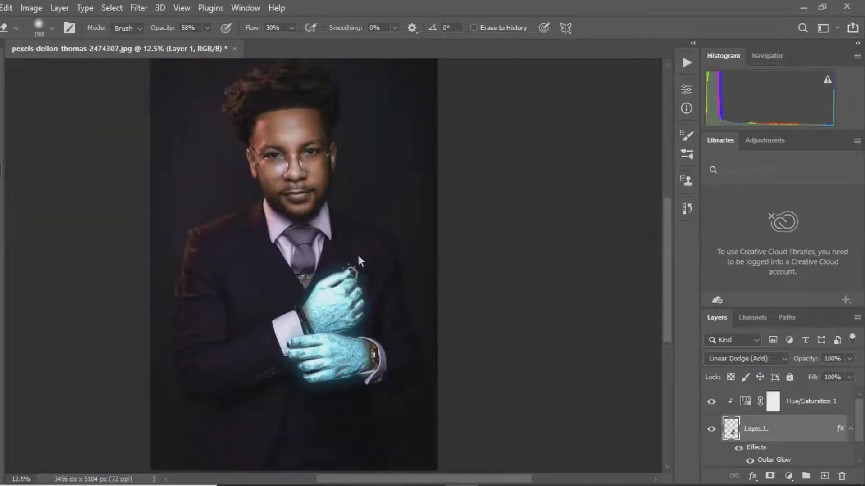
- Add a clipped Curves 1 layer to the hands, pulling the input points in to 8 and 234
click(792, 477)
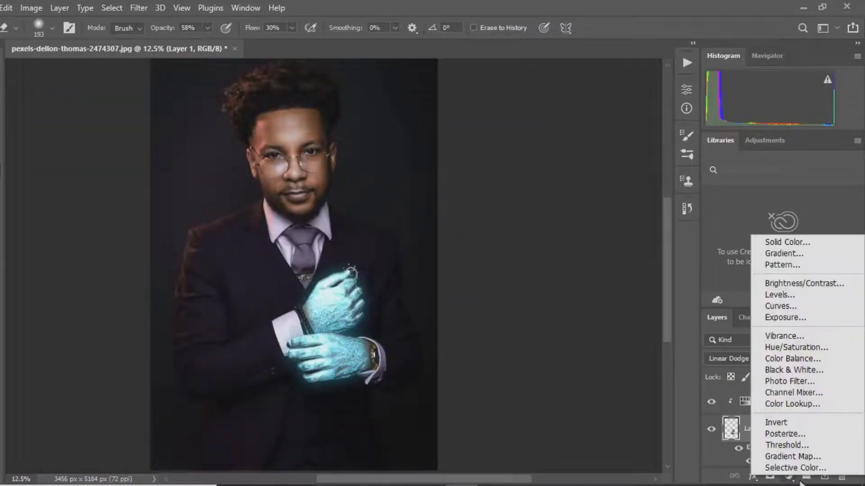
click(801, 308)
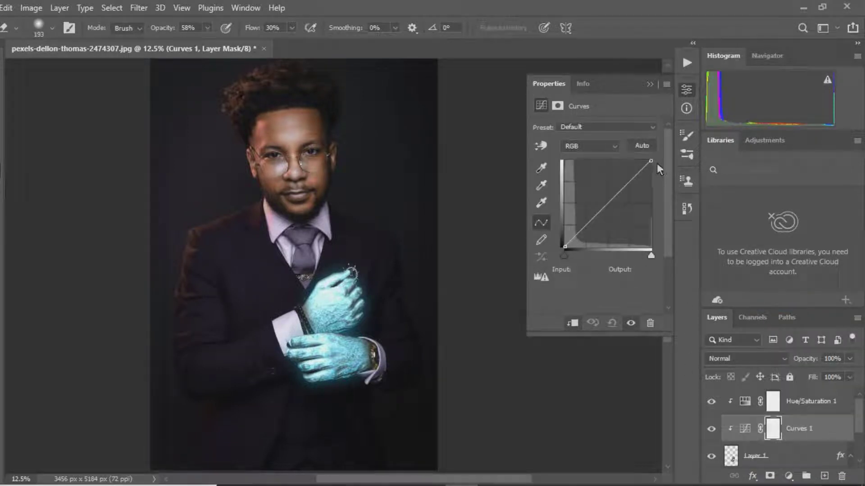
drag(651, 256, 642, 261)
mouse_move(571, 261)
mouse_down()
mouse_move(594, 260)
mouse_move(582, 261)
mouse_up()
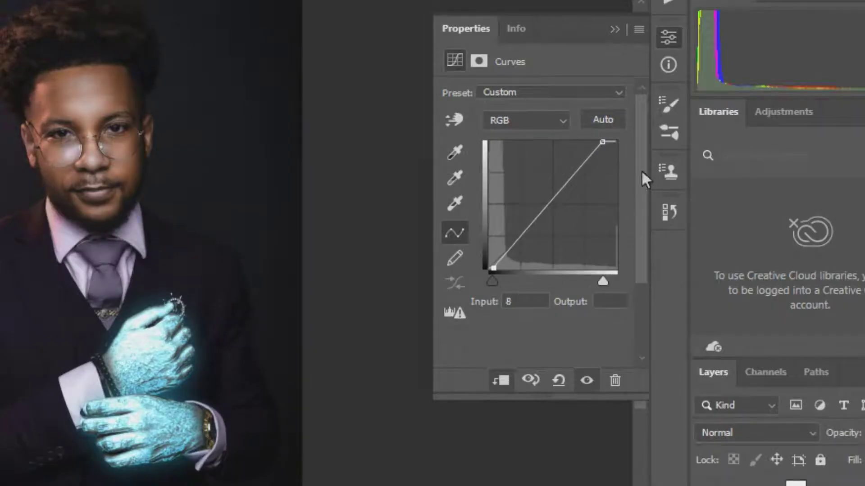
drag(614, 296, 617, 293)
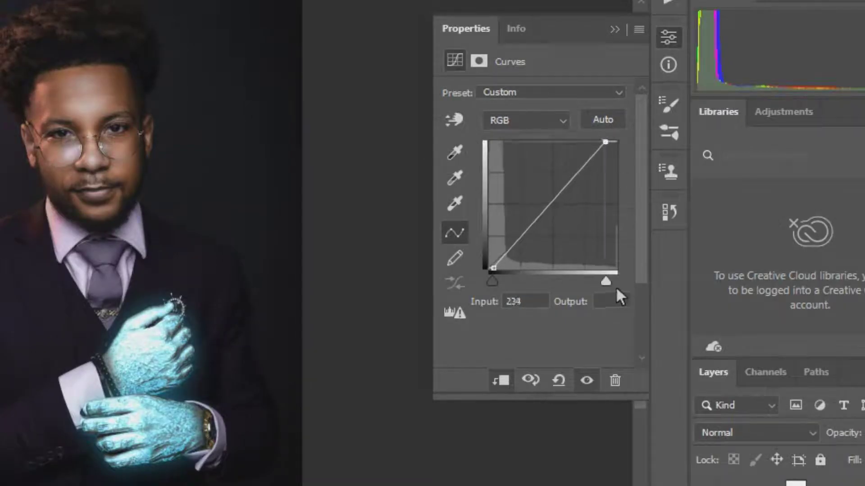
click(626, 30)
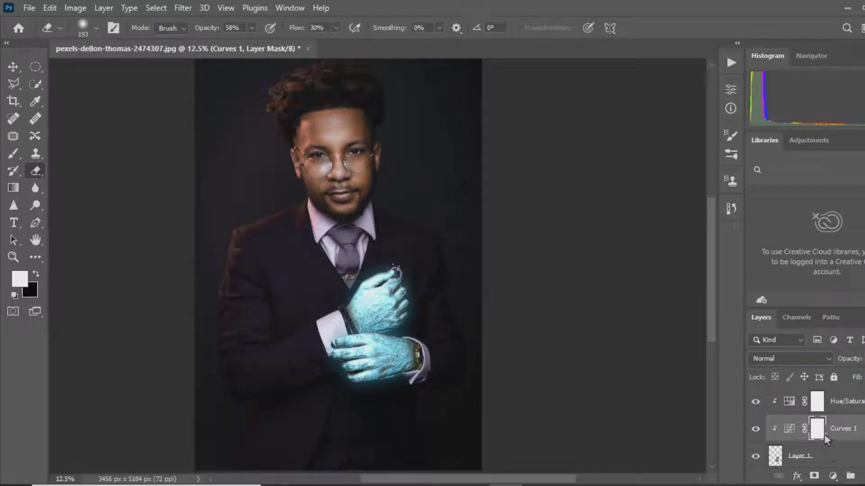
- Replace the hands' Plastic Wrap with the Filter Gallery Sponge effect at a larger brush size
click(852, 457)
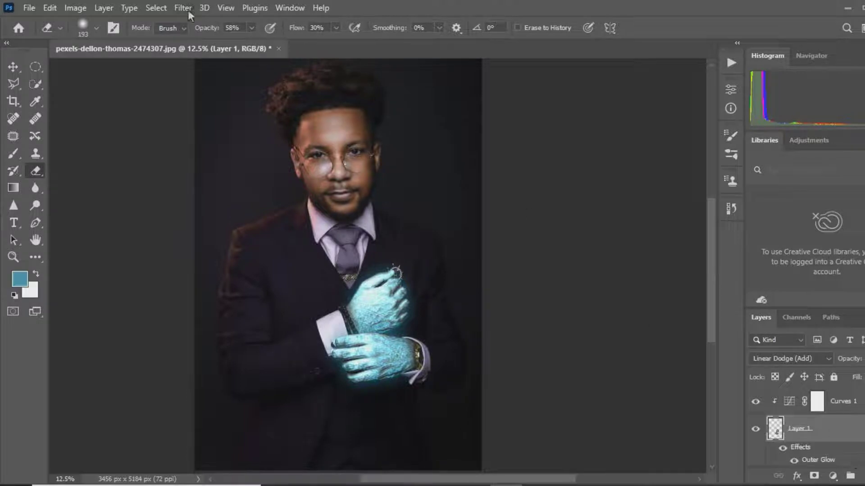
click(184, 8)
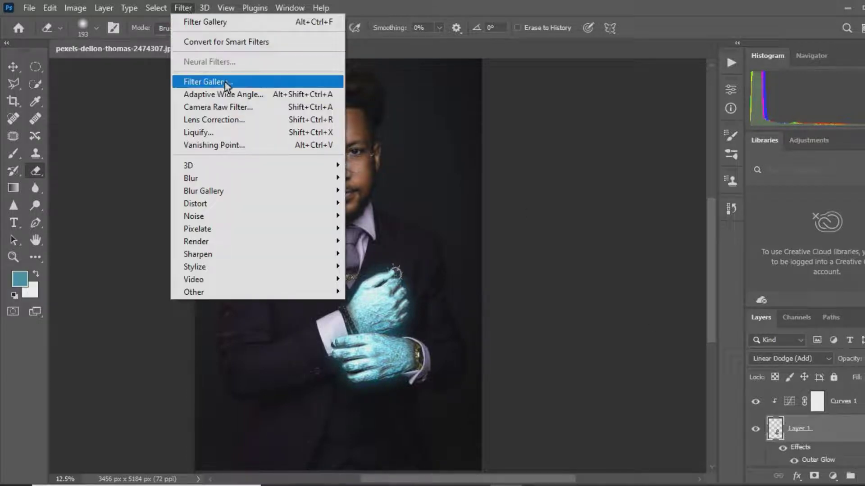
click(283, 83)
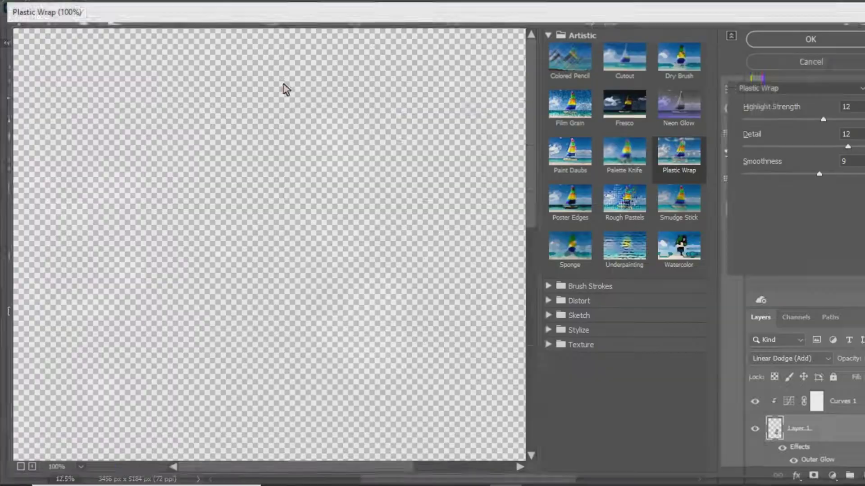
click(577, 261)
drag(790, 122, 796, 123)
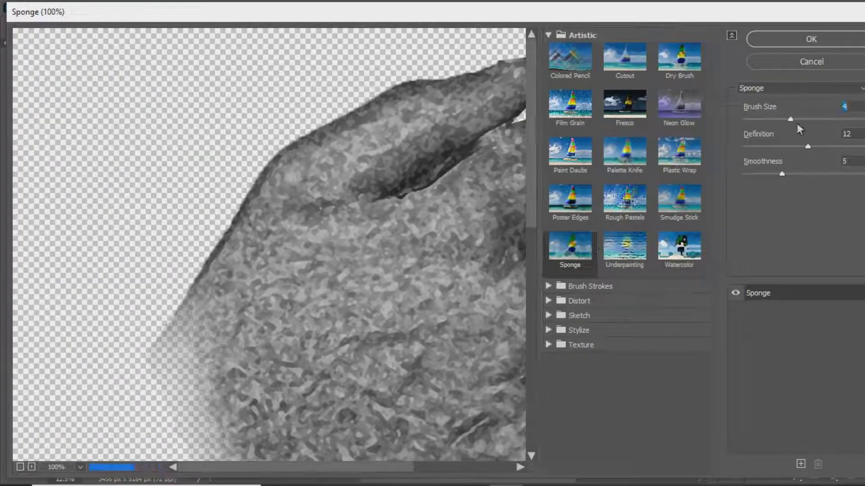
click(831, 38)
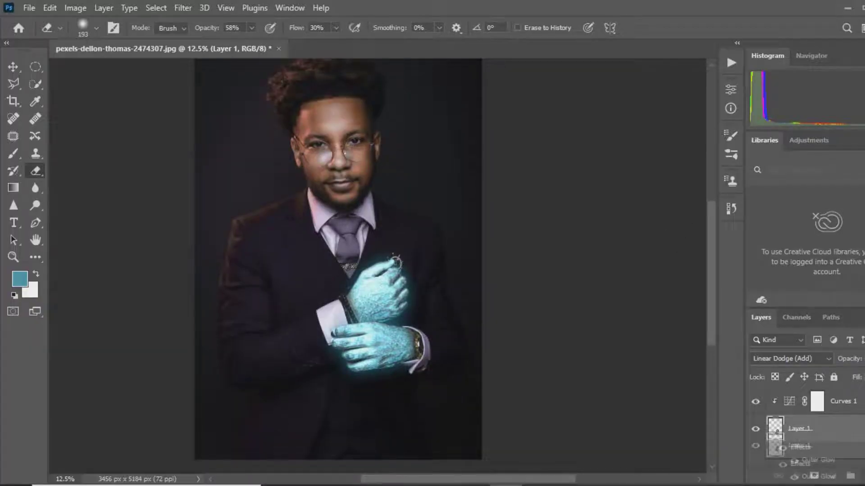
- Duplicate the glowing hands layer and lower the copy's opacity
key(ctrl+j)
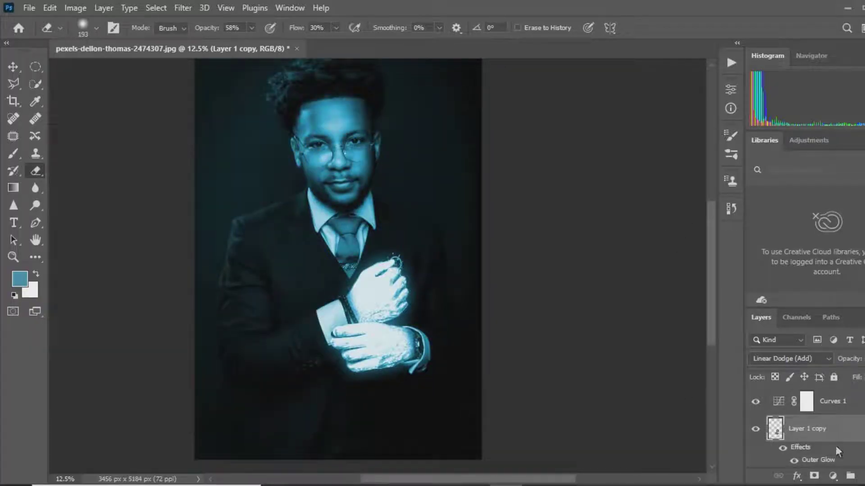
scroll(836, 432, up, 1)
scroll(838, 451, down, 2)
scroll(838, 450, up, 1)
scroll(837, 451, down, 1)
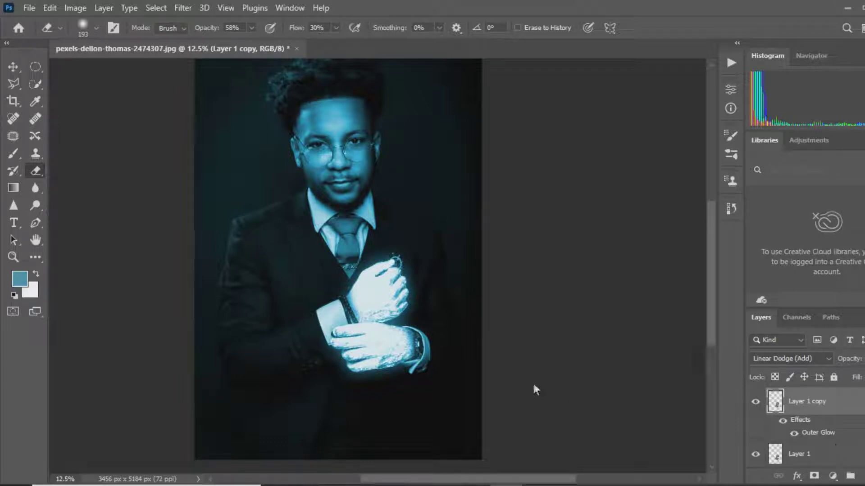
mouse_move(863, 359)
mouse_down()
mouse_move(852, 373)
mouse_move(862, 375)
mouse_up()
- Clip the Hue/Saturation adjustment to the layer below, then select the Curves 1 mask
scroll(854, 419, up, 2)
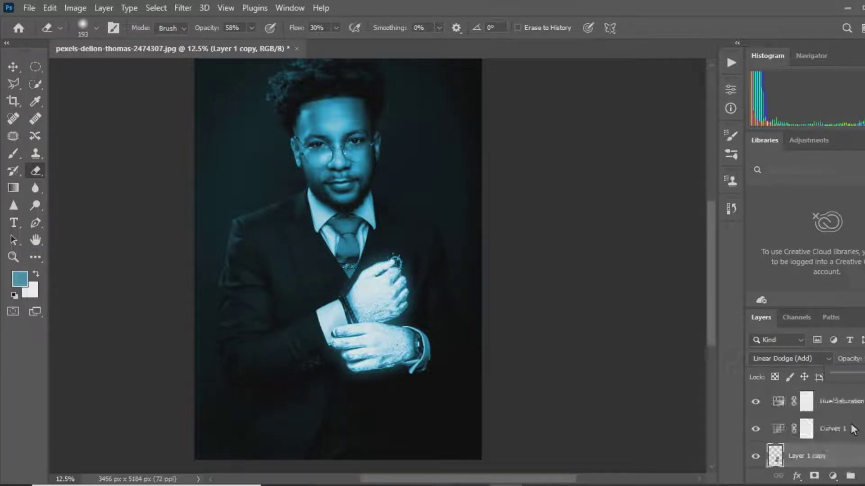
click(842, 409)
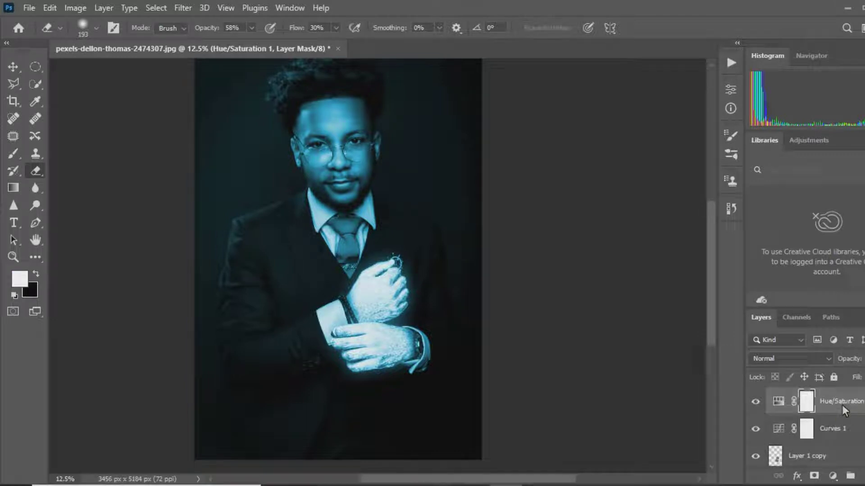
key(ctrl+alt+g)
click(860, 428)
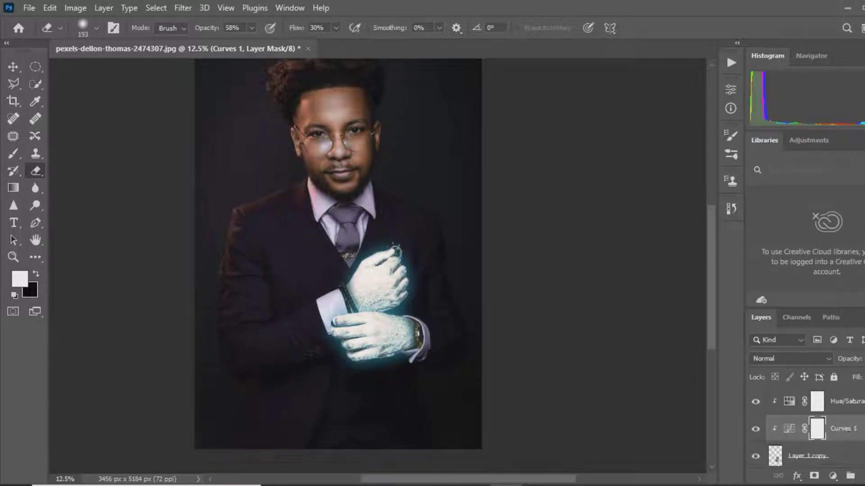
- Move Layer 2 above Hue/Saturation, release its clipping mask, and add a teal Solid Color fill
drag(856, 441, 784, 408)
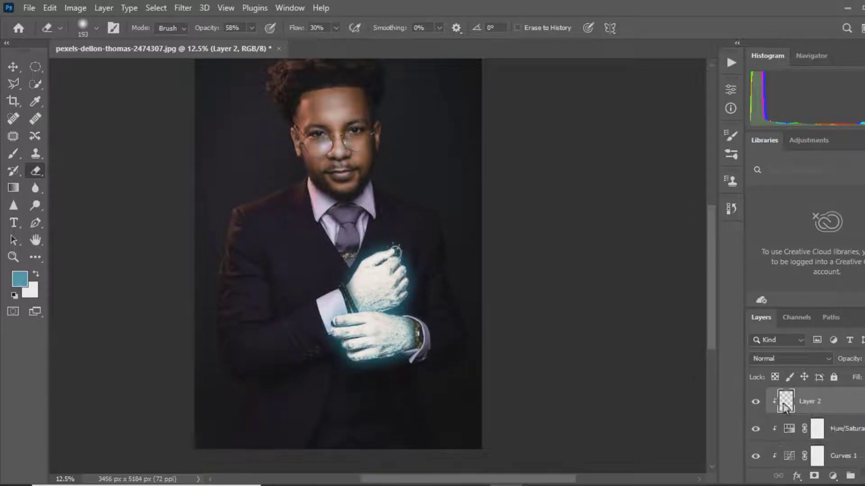
key(ctrl+alt+g)
click(832, 476)
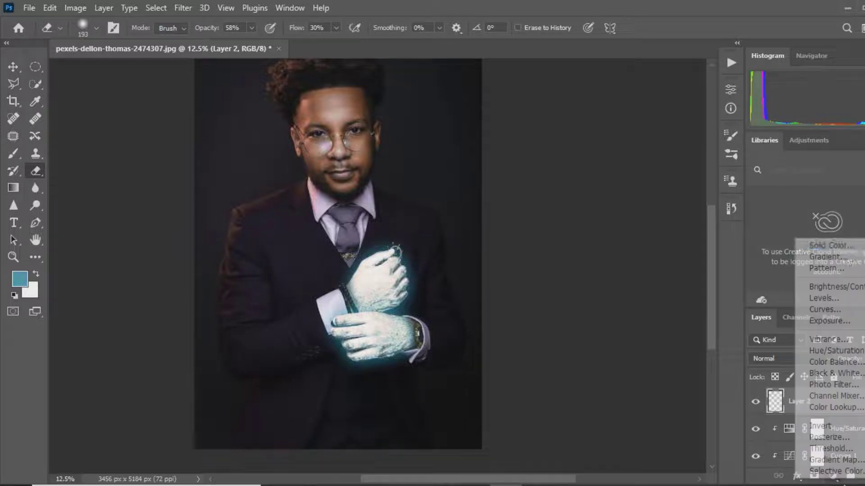
click(844, 251)
click(848, 112)
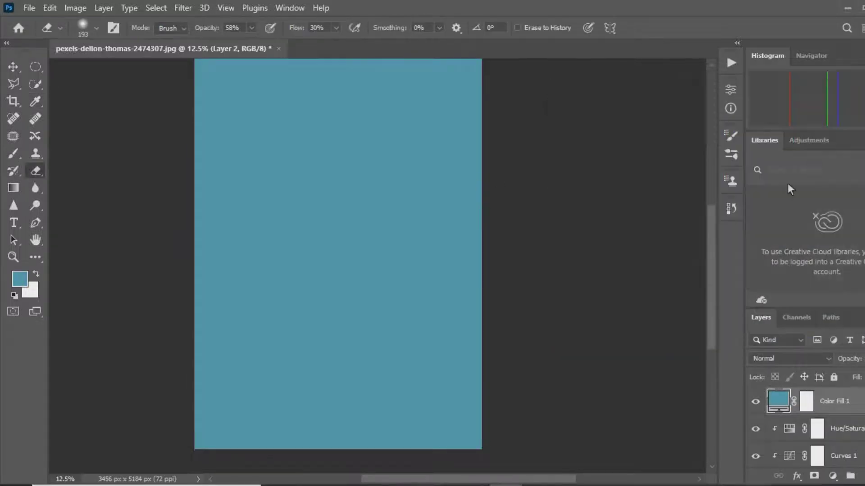
- Set the Color Fill 1 layer's blend mode to Color
click(814, 360)
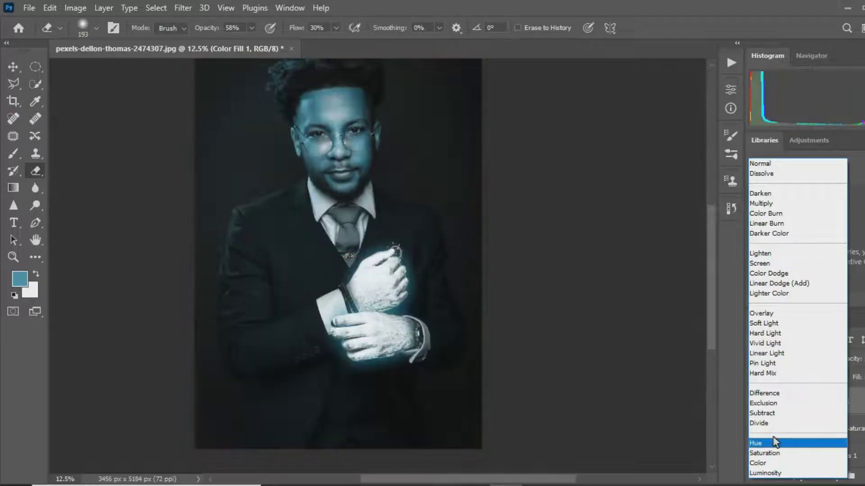
click(775, 466)
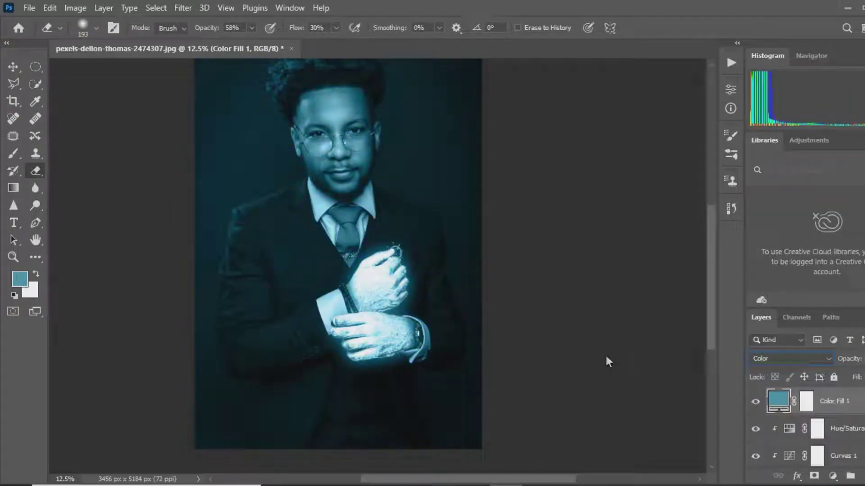
drag(714, 333, 715, 330)
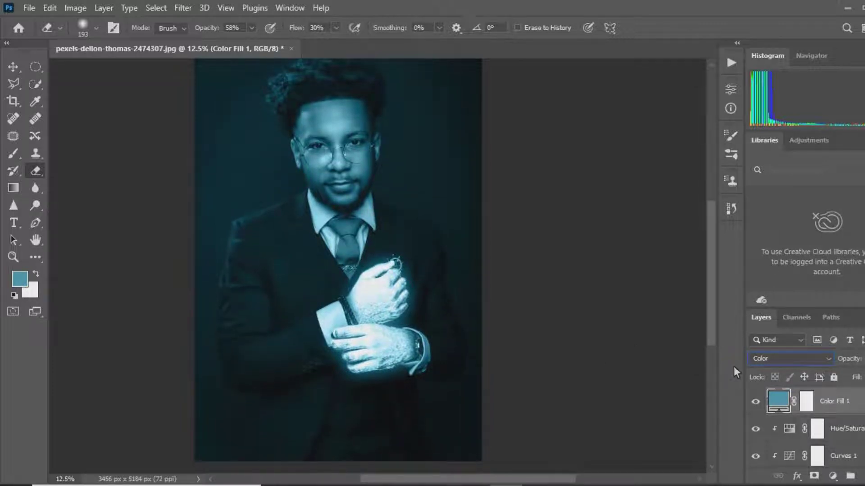
click(806, 401)
- Invert the Color Fill 1 mask to hide the tint and set the brush to 87% opacity, 1102 px
key(d)
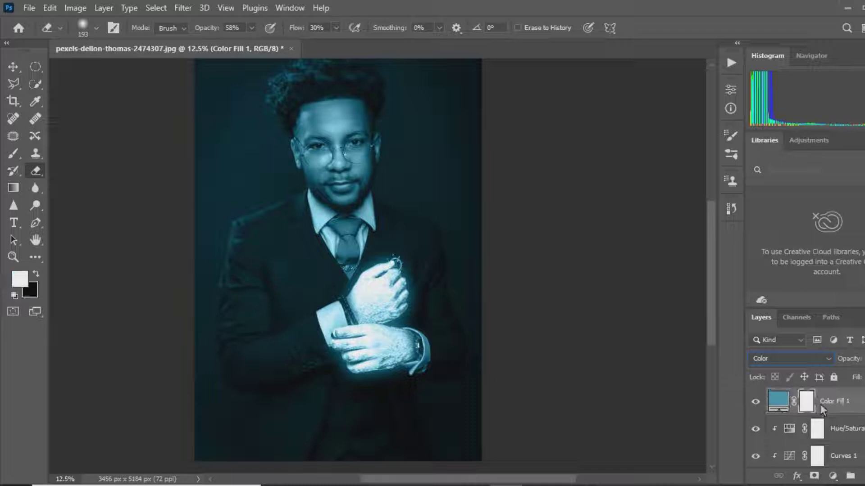
key(ctrl+i)
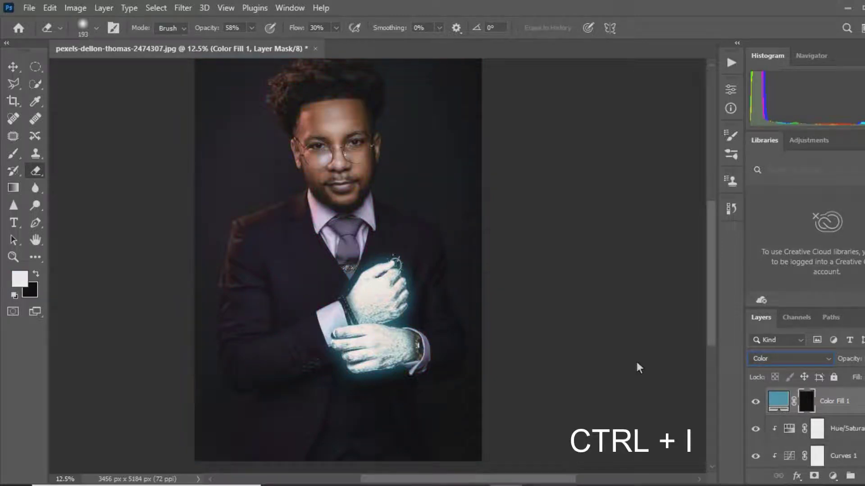
key(ctrl+plus)
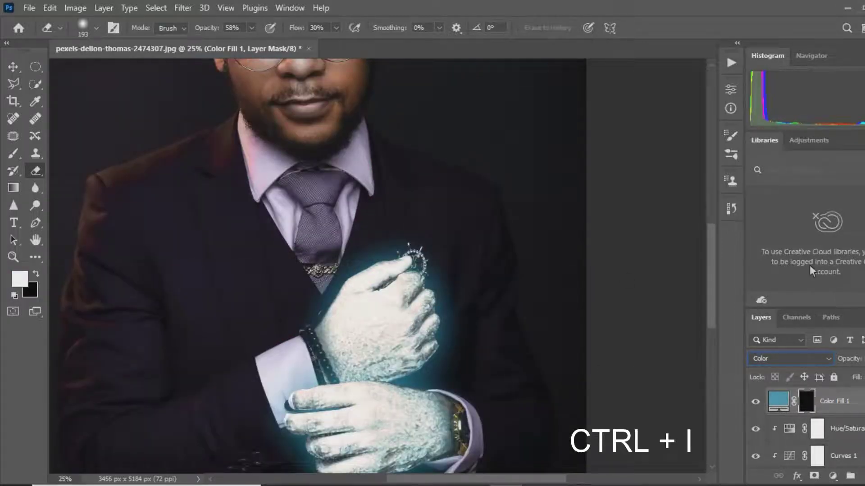
scroll(558, 283, down, 3)
click(251, 27)
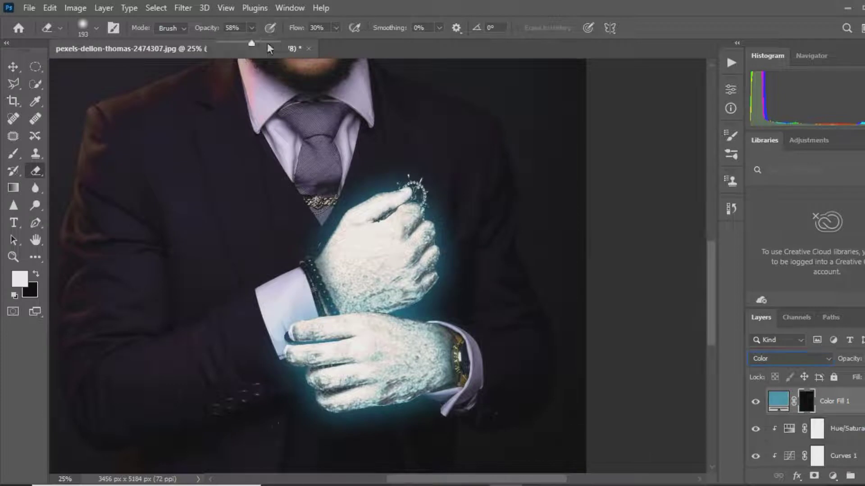
drag(336, 33, 356, 44)
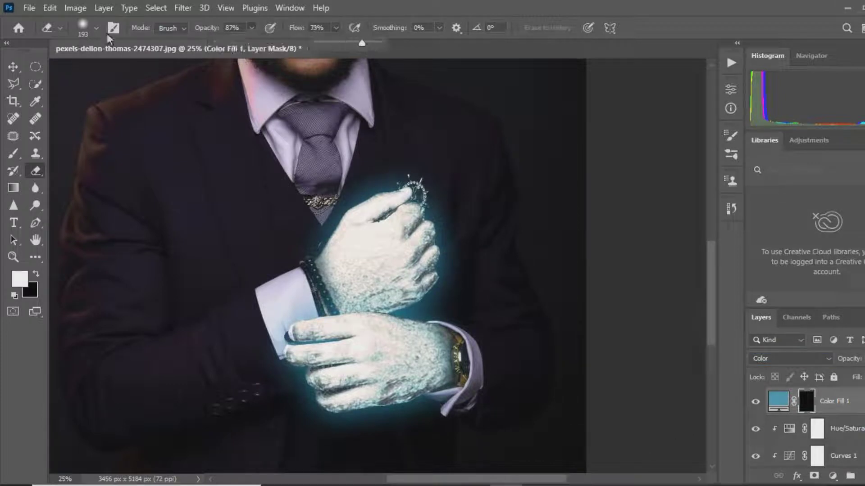
click(96, 28)
key(bracketright)
key(bracketright)
key(bracketright)
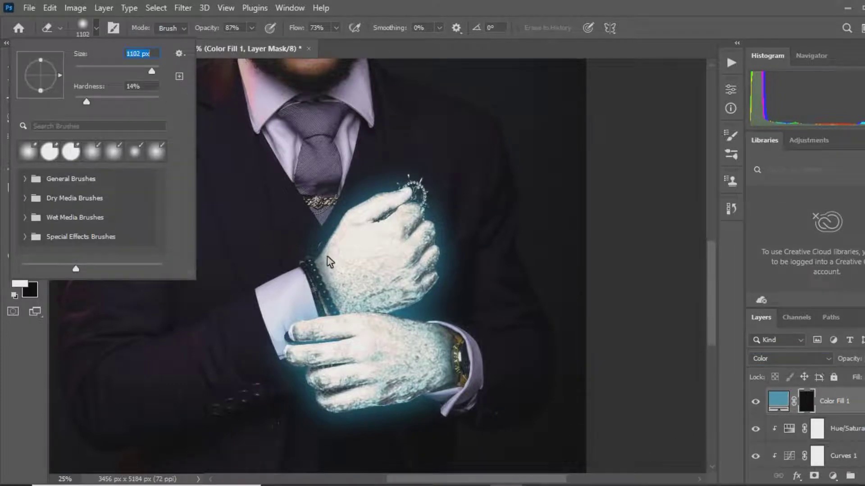
key(Return)
- Paint white on the mask to reveal the teal tint over both hands
key(x)
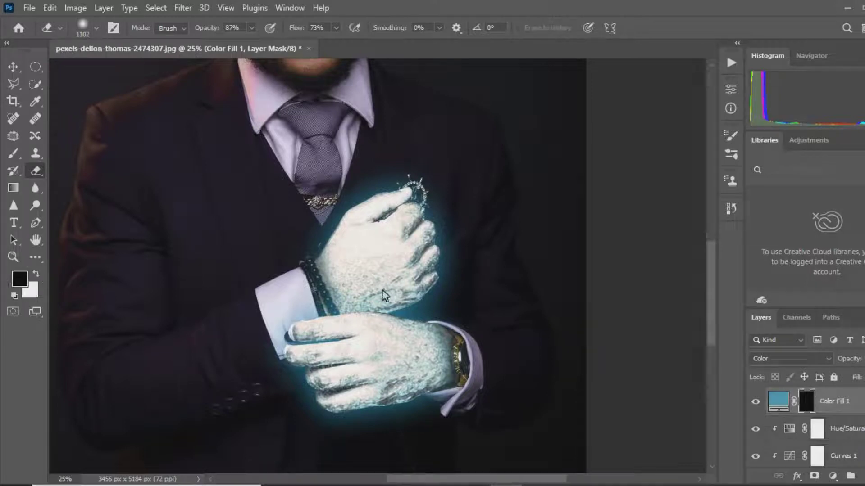
drag(396, 279, 366, 362)
scroll(301, 260, down, 5)
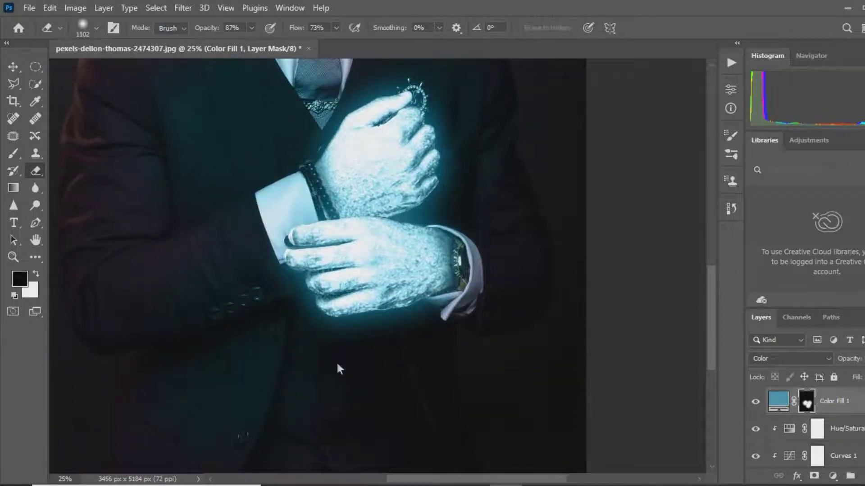
scroll(453, 181, down, 3)
scroll(280, 199, up, 2)
scroll(167, 196, up, 4)
scroll(194, 190, up, 6)
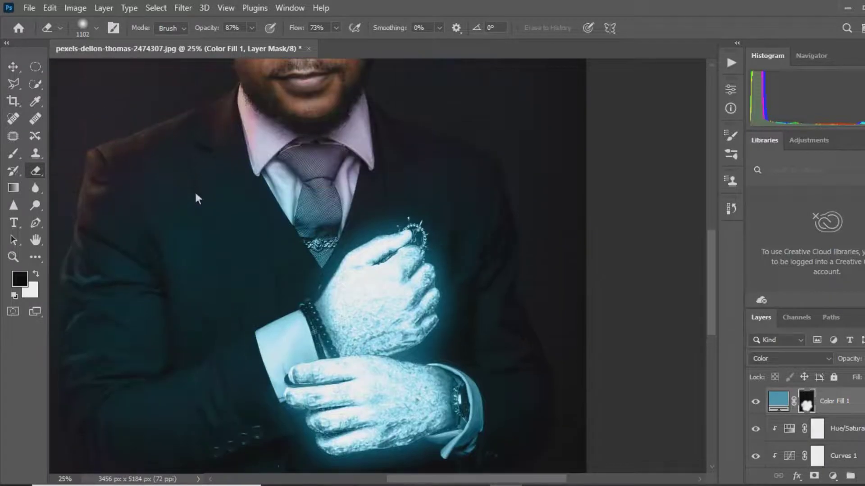
scroll(315, 239, up, 8)
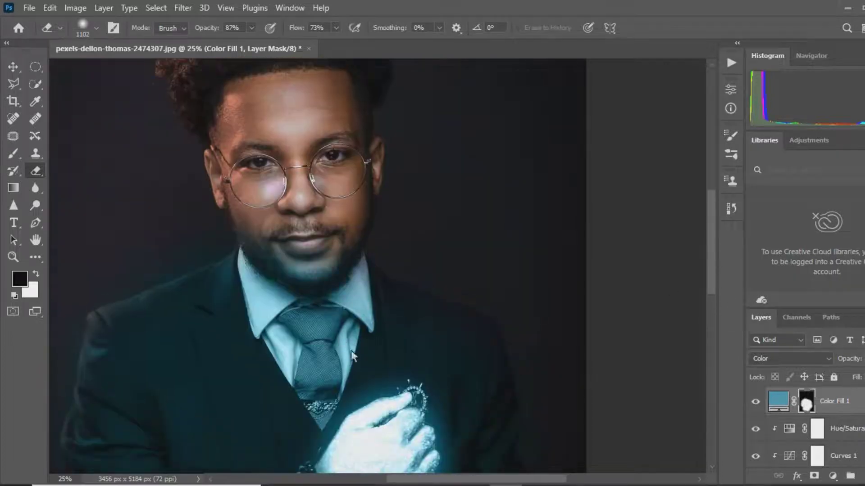
- Reveal the tint on the nose tip (199 px, 46%) and across the face (495 px, 26%)
key(4)
key(6)
click(300, 211)
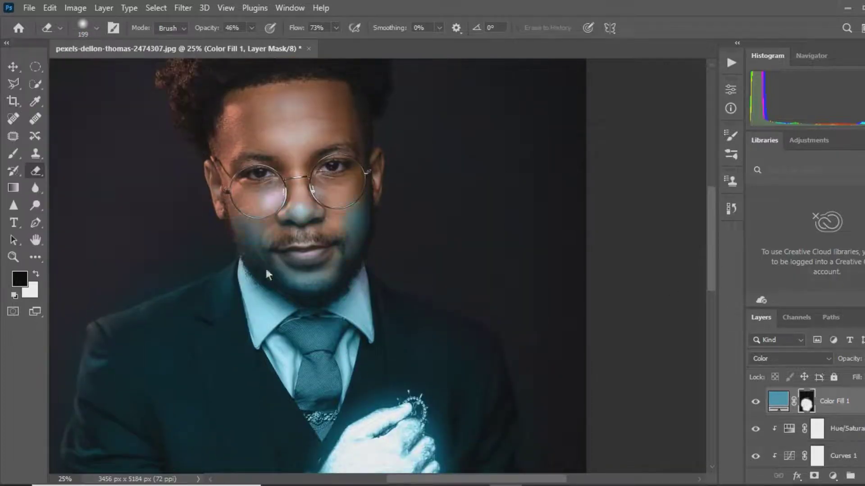
key(2)
key(6)
drag(329, 148, 454, 289)
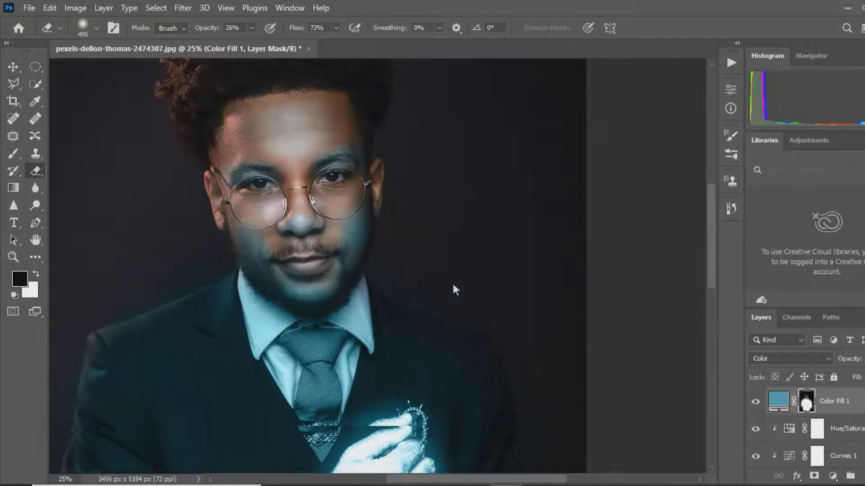
key(ctrl+minus)
key(ctrl+minus)
scroll(512, 268, down, 1)
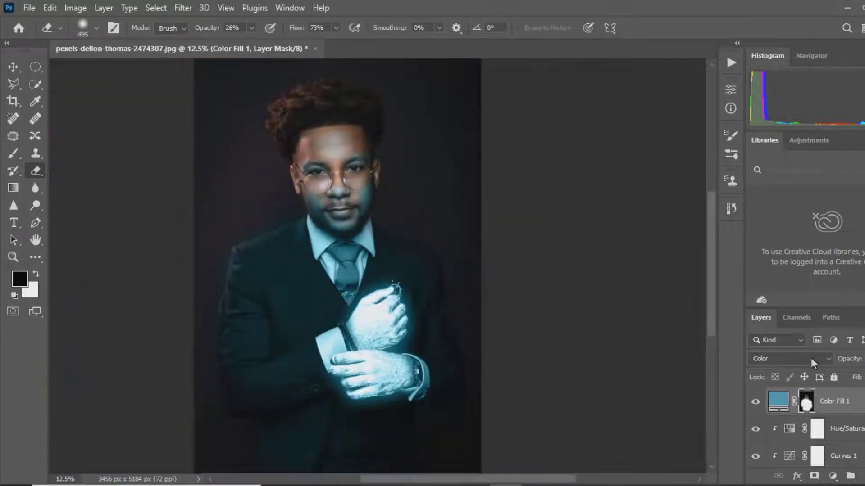
- Change Color Fill 1's blend mode to Vivid Light and zoom in on the face
click(811, 359)
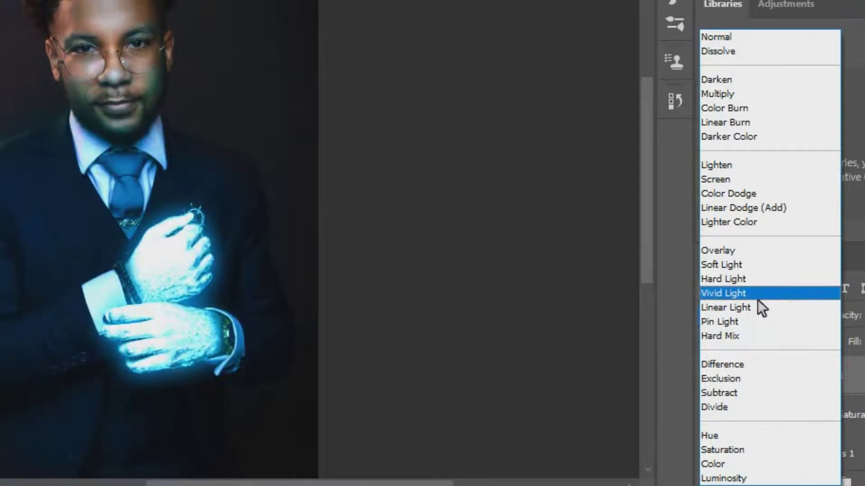
click(759, 296)
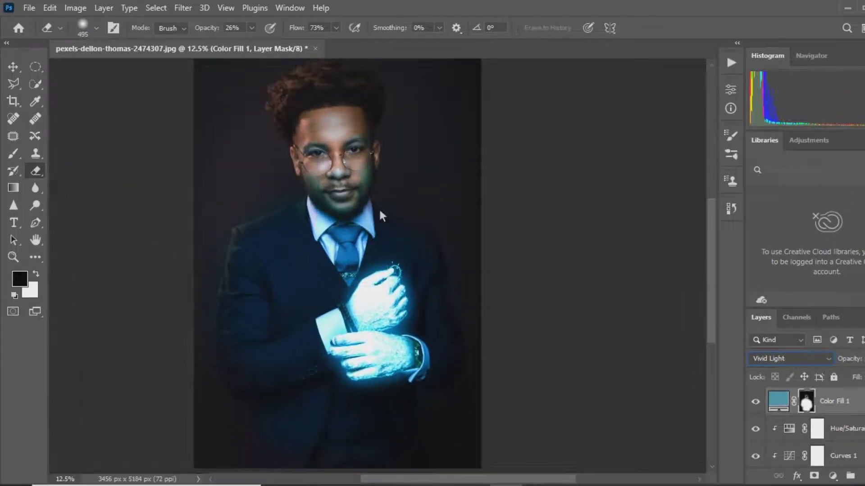
scroll(379, 207, up, 1)
scroll(379, 208, up, 2)
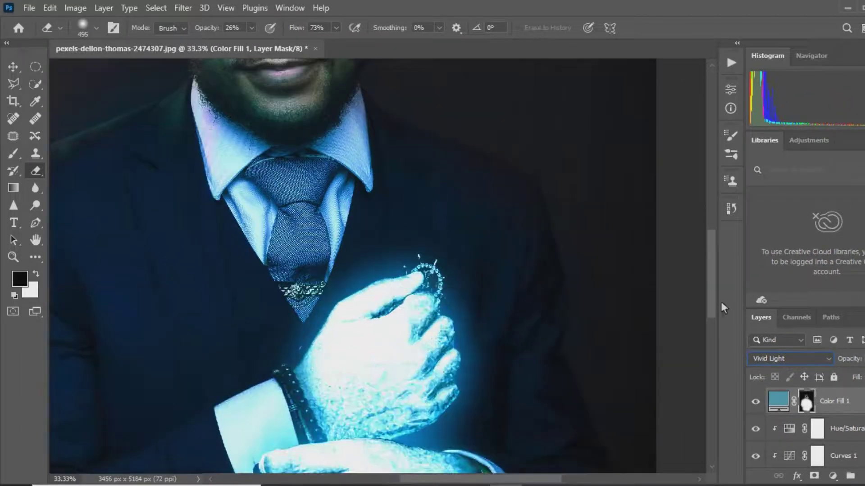
scroll(214, 276, up, 5)
scroll(214, 277, up, 2)
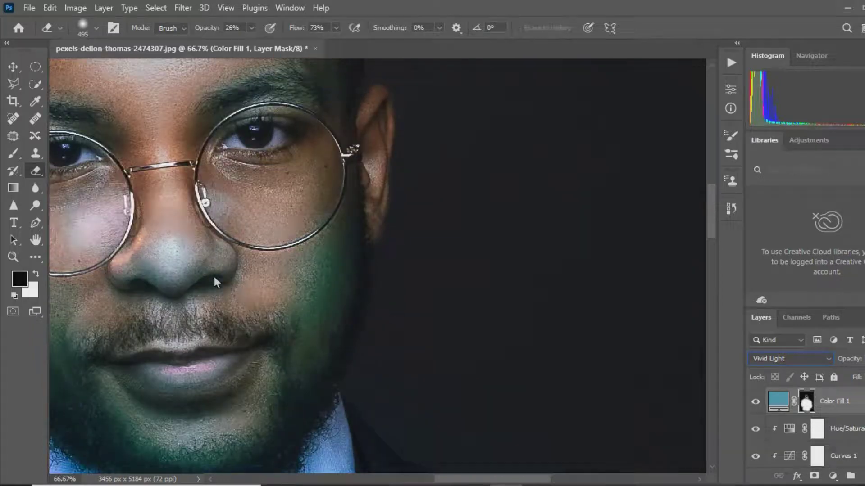
scroll(215, 279, left, 5)
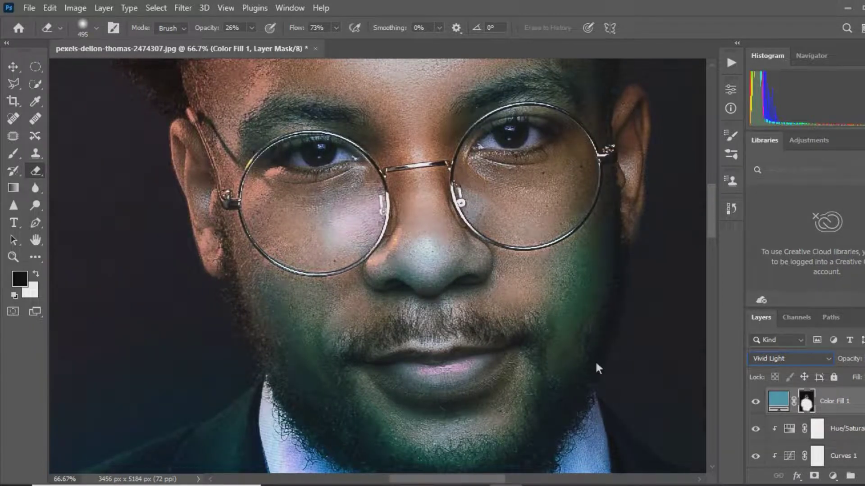
- Create a new empty layer above Color Fill 1 and zoom to 200% on the nose
key(ctrl+plus)
key(ctrl+shift+alt+n)
key(ctrl+plus)
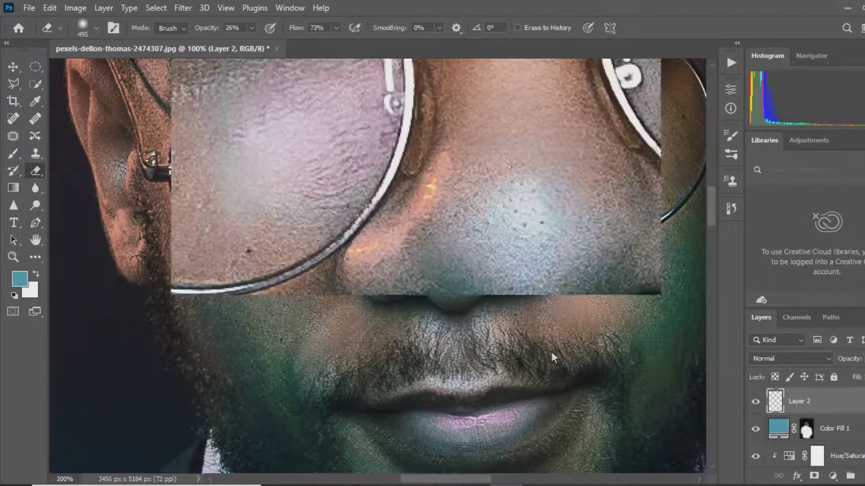
scroll(463, 483, right, 3)
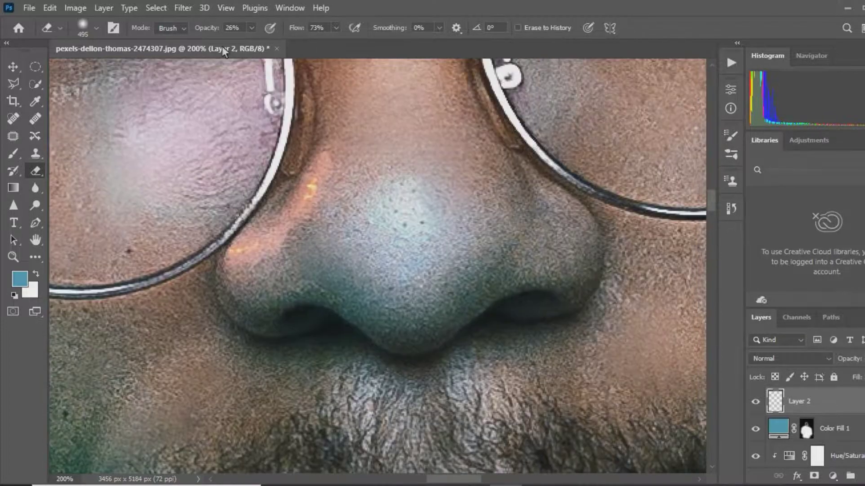
- Set the eraser to 87% opacity, 50% hardness and shrink it down to 4 px
click(101, 32)
drag(117, 71, 92, 72)
click(251, 27)
drag(270, 43, 289, 43)
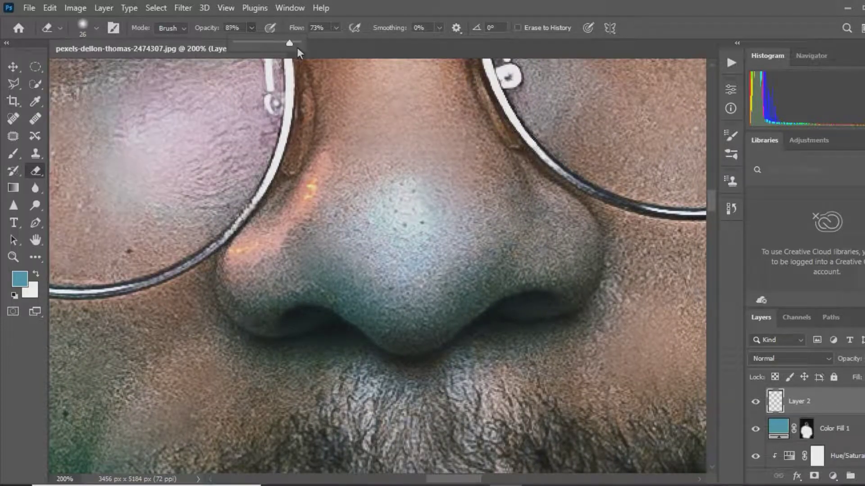
click(336, 28)
click(96, 28)
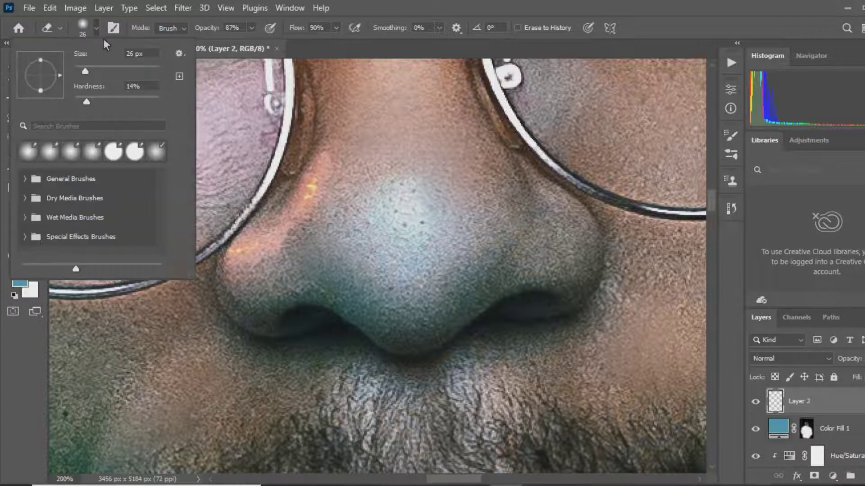
drag(86, 71, 79, 71)
key(Tab)
text(50)
key(Return)
key(Tab)
key(Return)
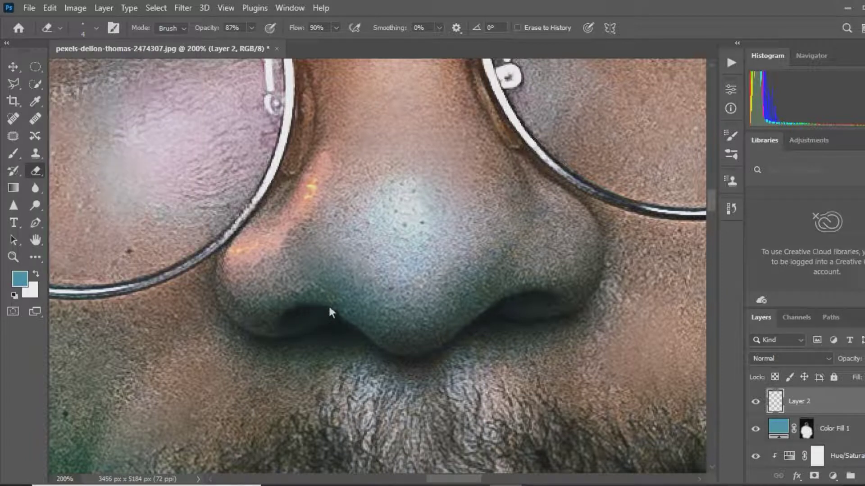
- Raise the eraser opacity to 95% and adjust its flow
click(251, 28)
drag(254, 43, 257, 43)
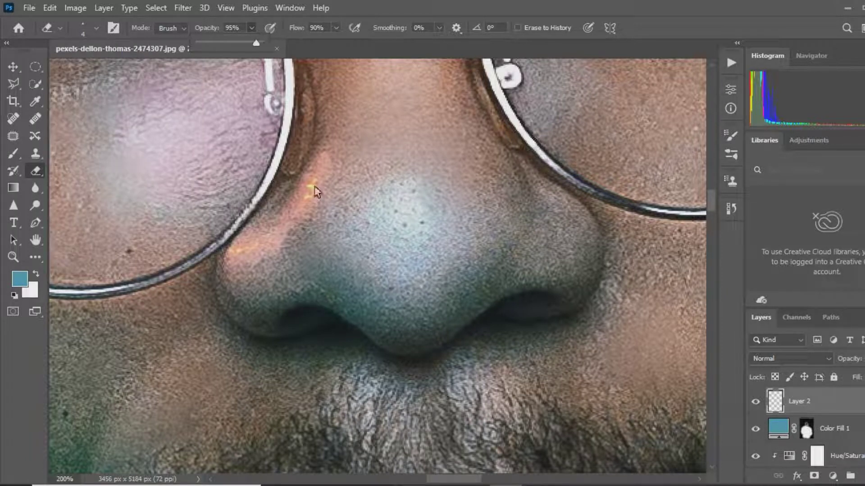
click(336, 28)
drag(345, 43, 353, 43)
click(96, 28)
key(Return)
- Dab teal paint onto the nostril with a 7 px brush
click(13, 154)
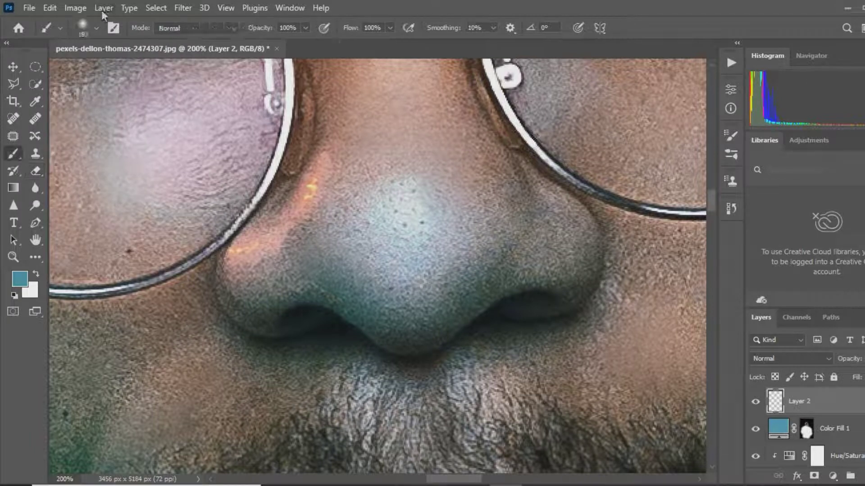
click(96, 28)
drag(88, 70, 77, 71)
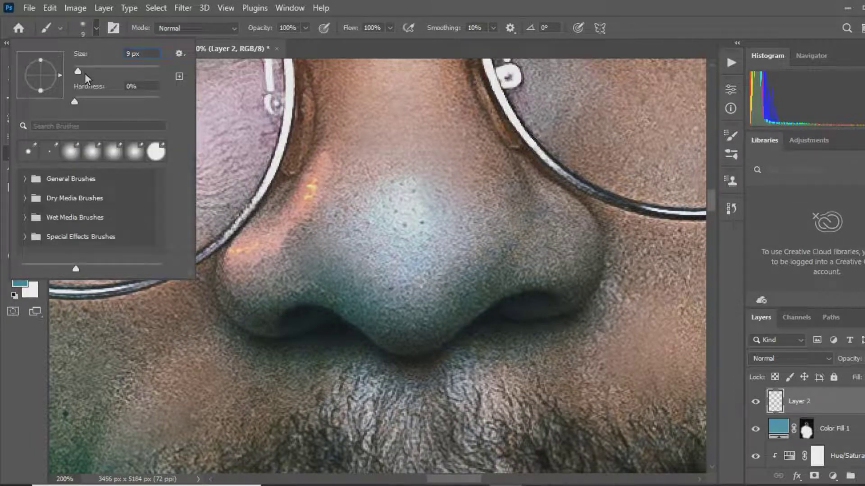
click(280, 317)
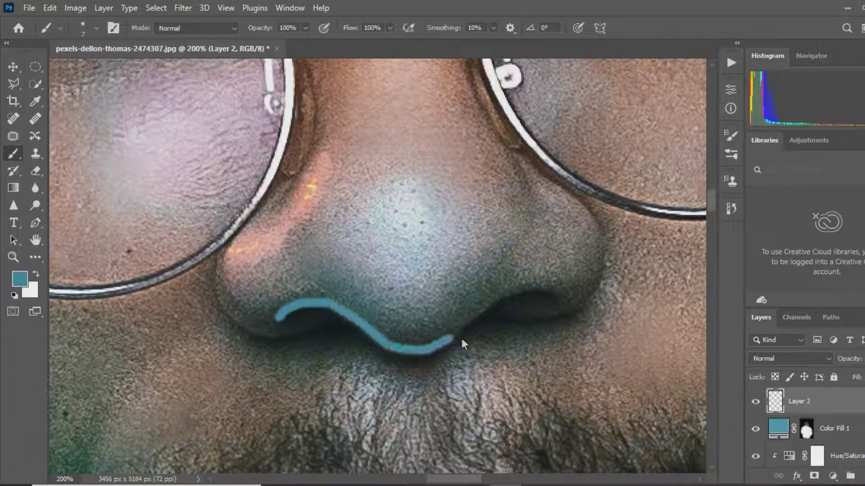
- Erase the teal nostril stroke down to a thin line with an 80 px eraser
scroll(554, 302, down, 1)
click(36, 171)
click(96, 28)
click(314, 361)
mouse_move(259, 258)
mouse_down()
mouse_move(323, 246)
mouse_move(417, 288)
mouse_move(504, 245)
mouse_move(550, 288)
mouse_up()
drag(374, 320, 523, 295)
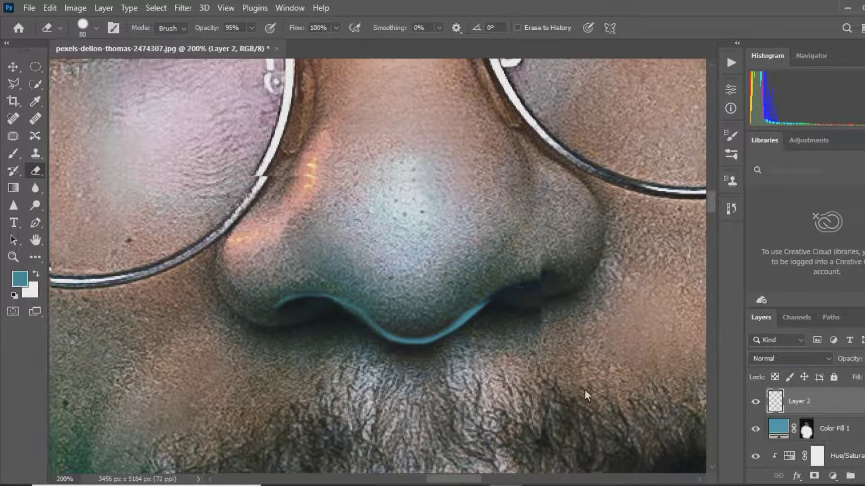
- Set Layer 2's blend mode to Lighten and zoom back to 200% on the nose
scroll(585, 390, down, 1)
click(790, 359)
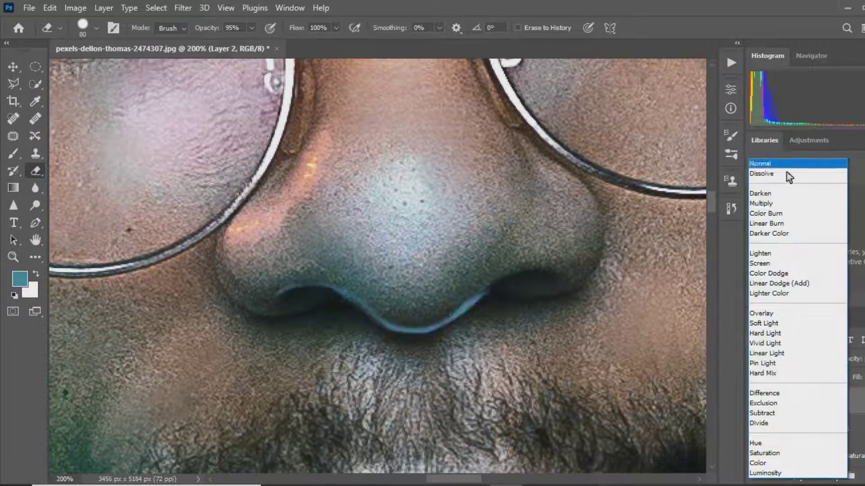
click(787, 253)
key(ctrl+minus)
key(ctrl+minus)
key(ctrl+minus)
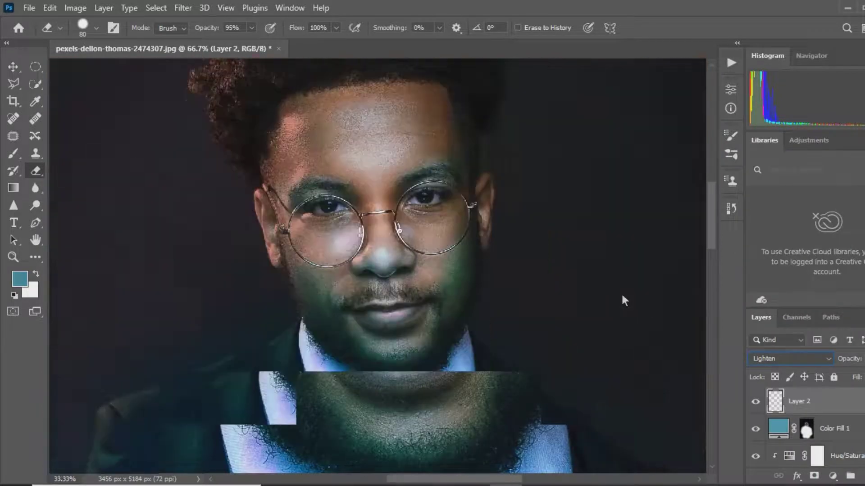
key(ctrl+plus)
key(ctrl+plus)
key(ctrl+plus)
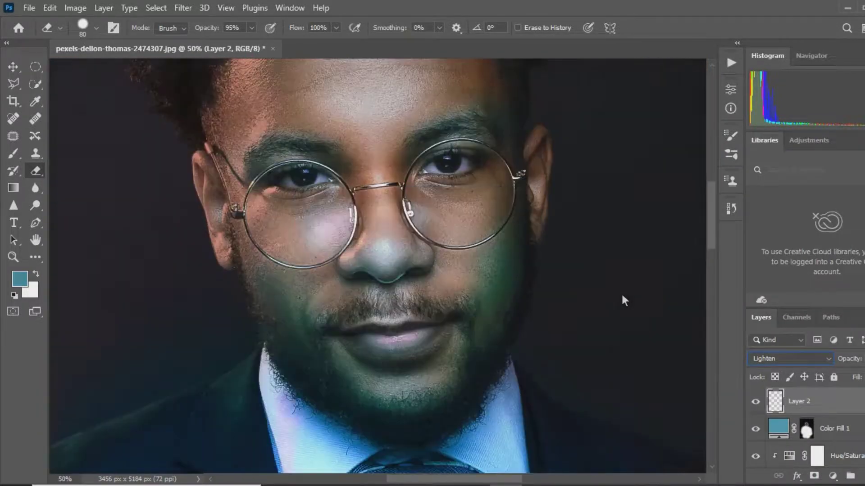
key(ctrl+plus)
key(ctrl+plus)
key(ctrl+plus)
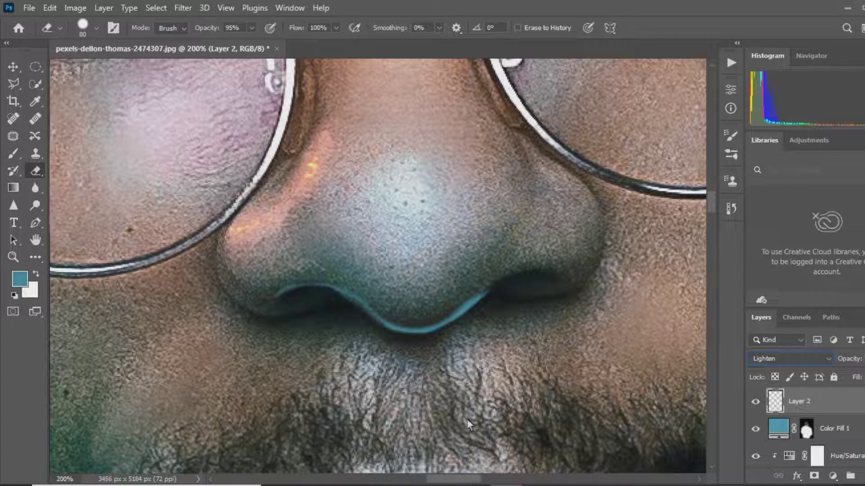
- Paint a soft teal glow over the left lens with a 158 px brush at 55% opacity
scroll(377, 265, left, 2)
scroll(377, 266, left, 3)
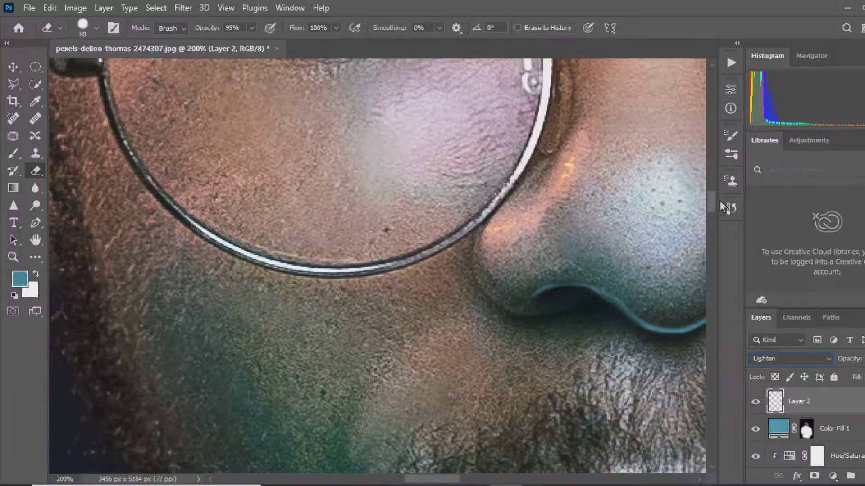
scroll(722, 207, up, 5)
scroll(722, 205, down, 5)
scroll(722, 205, up, 2)
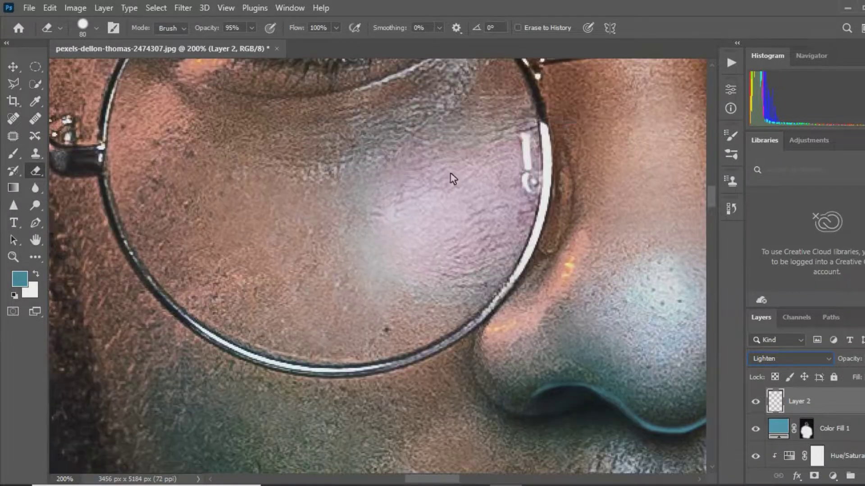
click(97, 29)
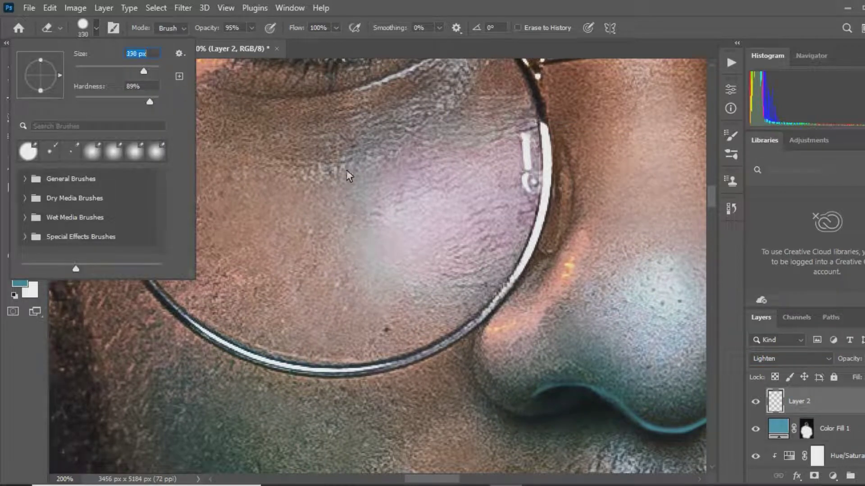
key(Return)
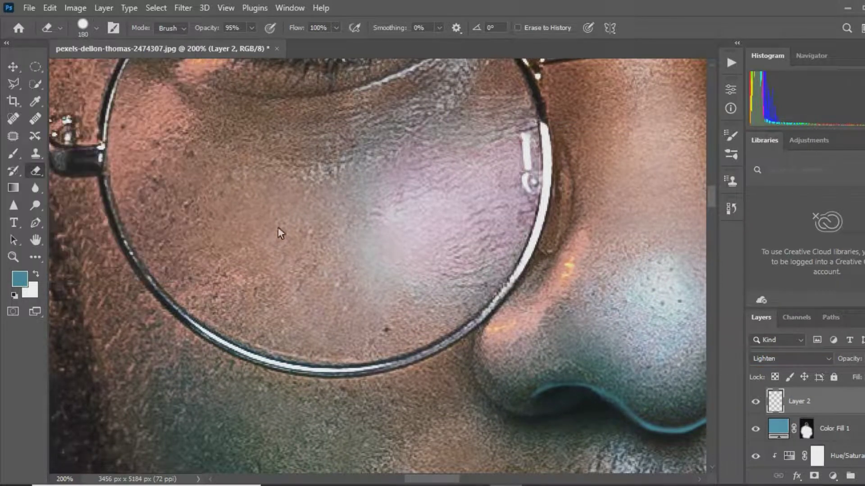
key(b)
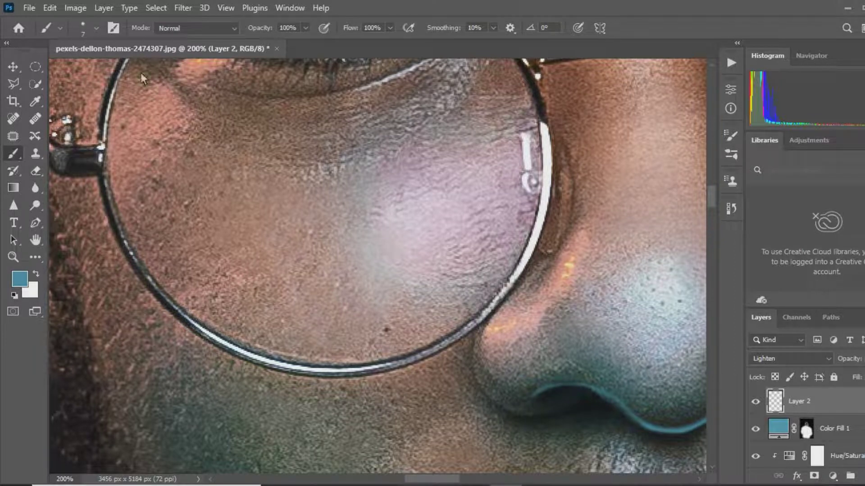
right_click(141, 78)
drag(136, 63, 144, 63)
click(305, 28)
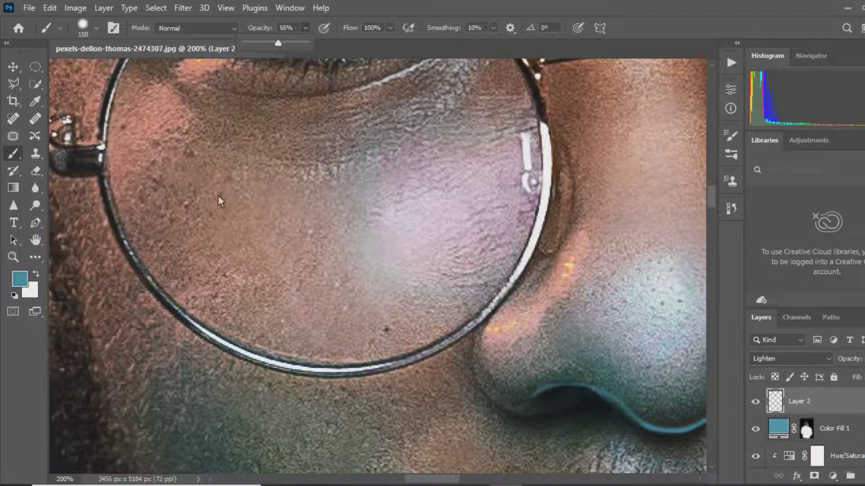
drag(218, 196, 193, 171)
- Trace thin teal light along the lower and left rim of the lens with a small brush
scroll(351, 212, up, 2)
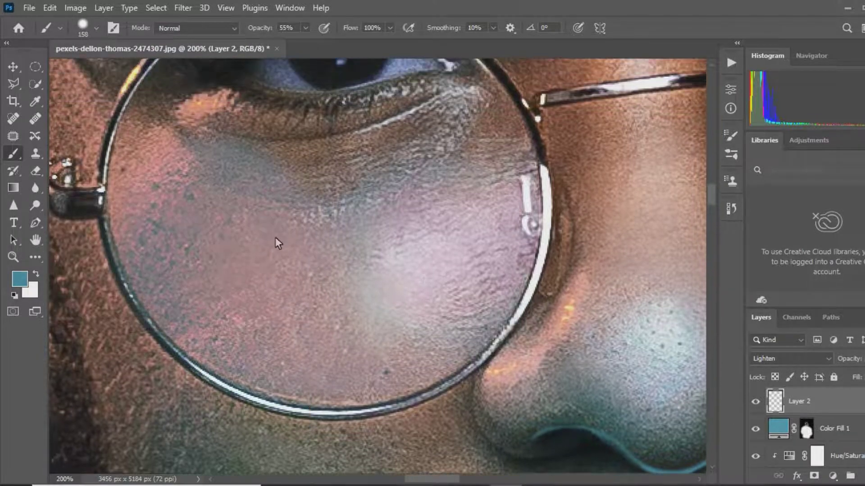
scroll(275, 237, up, 2)
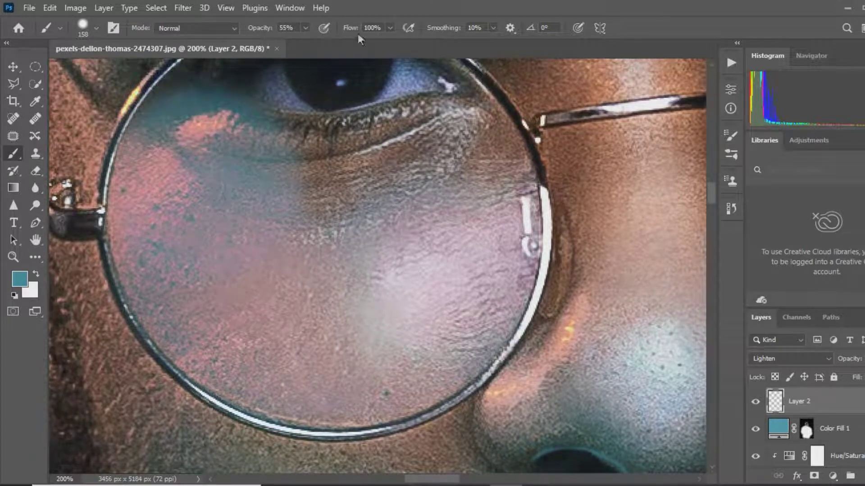
click(96, 27)
key(Escape)
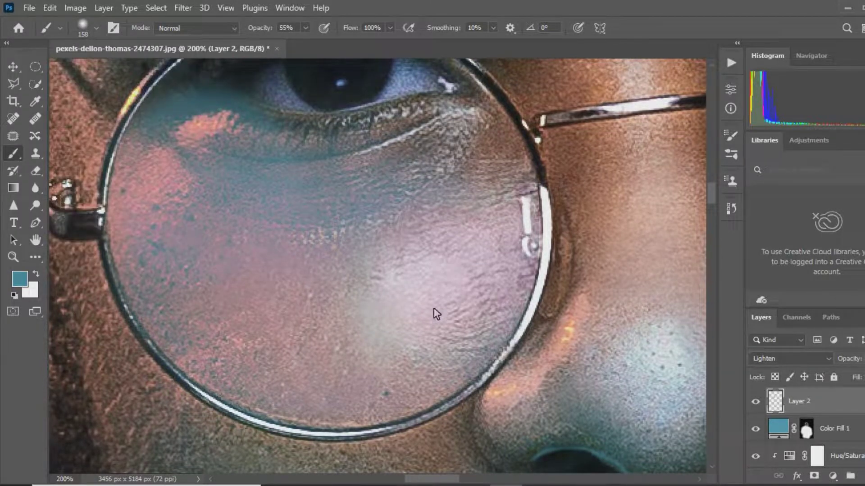
scroll(234, 275, down, 2)
scroll(217, 242, down, 1)
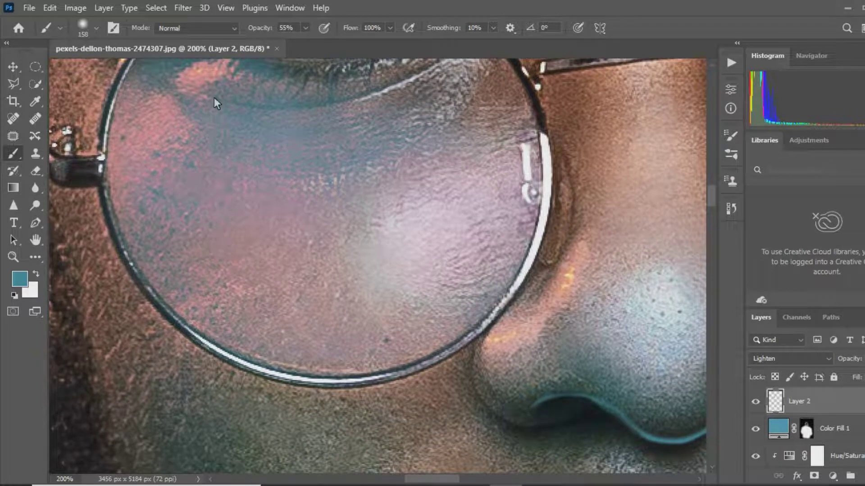
click(103, 32)
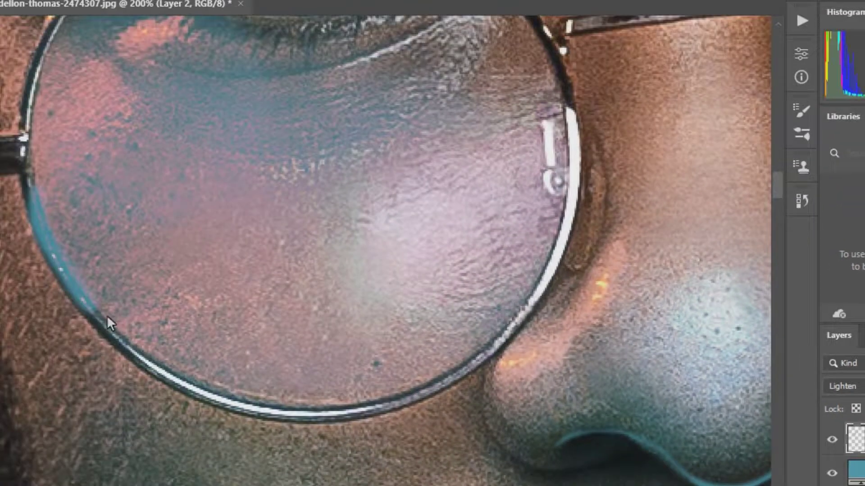
drag(186, 372, 300, 411)
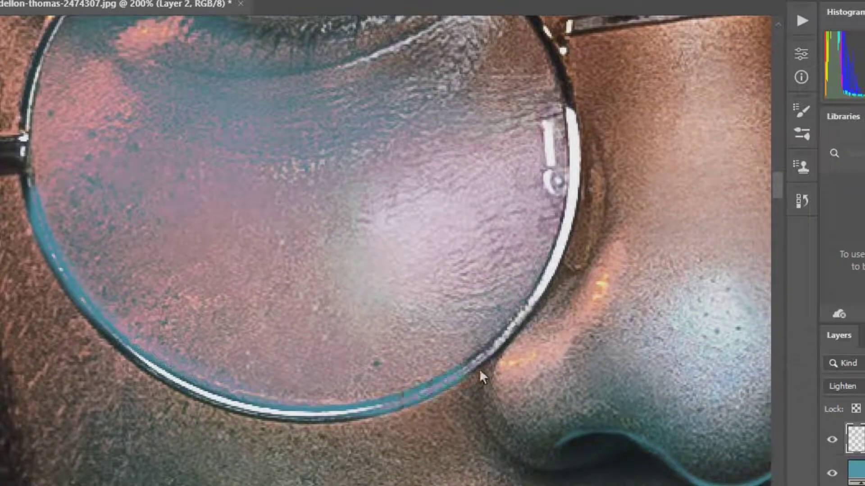
drag(538, 308, 558, 266)
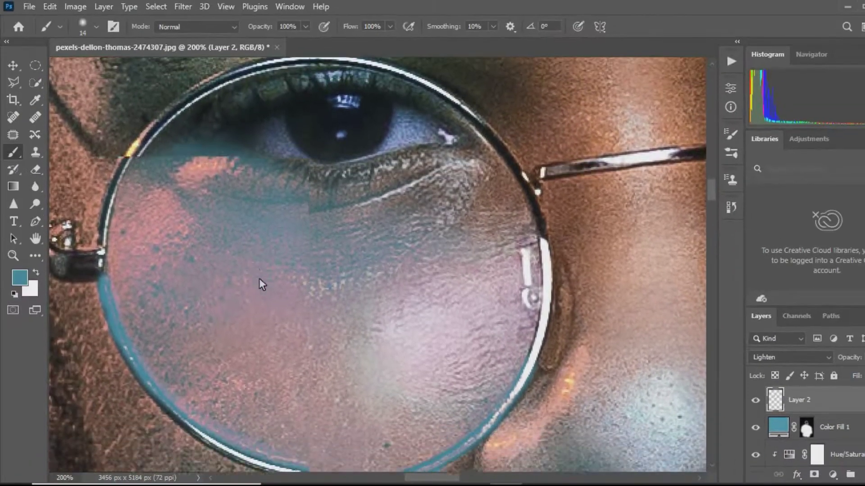
scroll(261, 283, down, 3)
- Erase excess teal from the lens's left rim with an 80 px eraser, then enlarge it to 165 px
key(e)
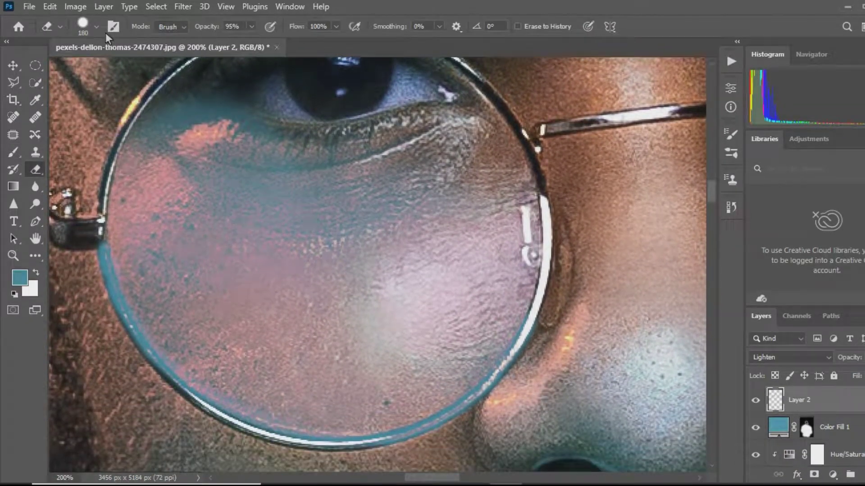
click(104, 31)
drag(118, 70, 108, 70)
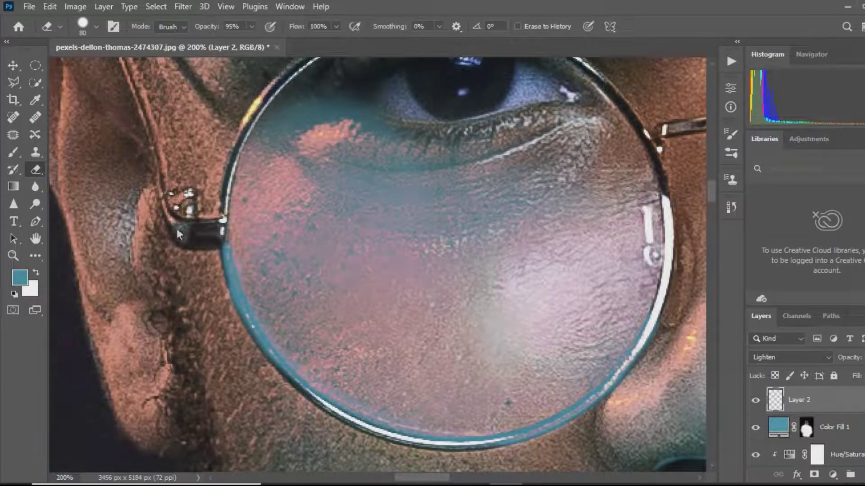
mouse_move(177, 235)
mouse_down()
mouse_move(194, 324)
mouse_move(327, 408)
mouse_up()
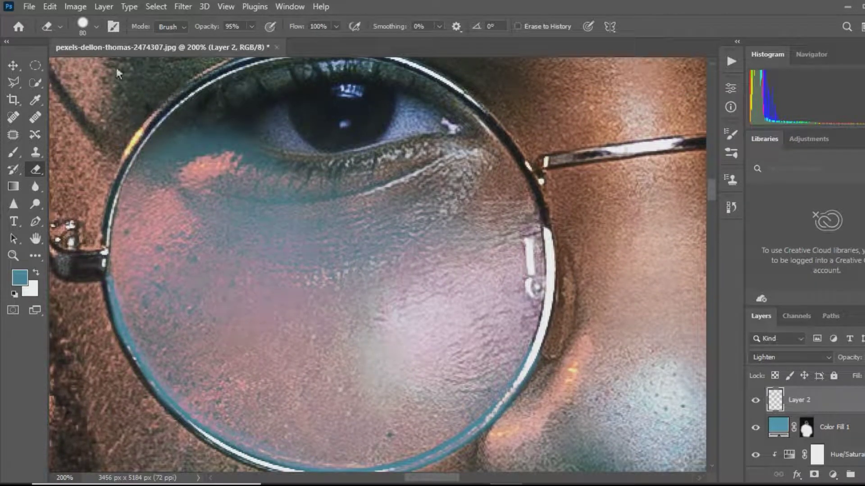
click(96, 27)
drag(118, 69, 130, 69)
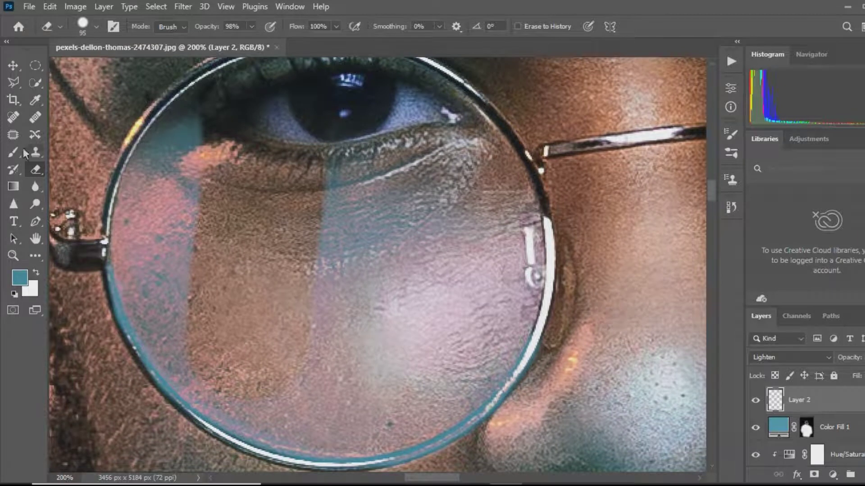
- Paint a broad blue stroke over the lens and set Layer 2 to Linear Light
click(14, 153)
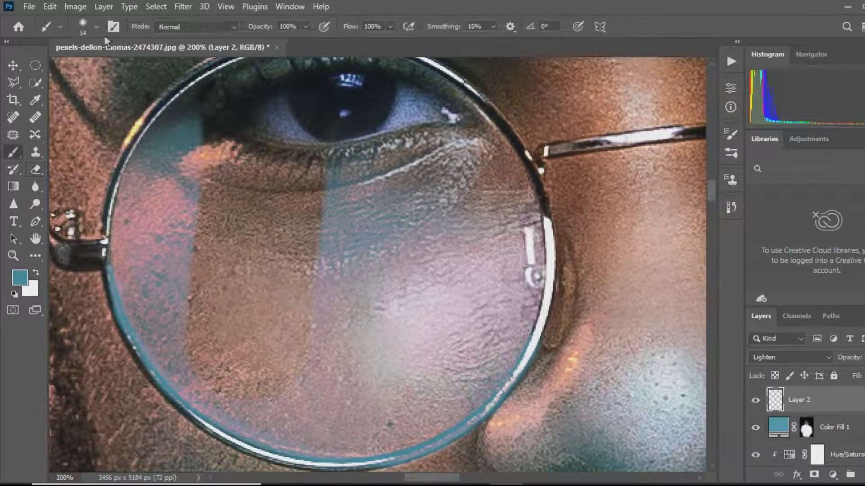
click(96, 27)
drag(291, 155, 270, 81)
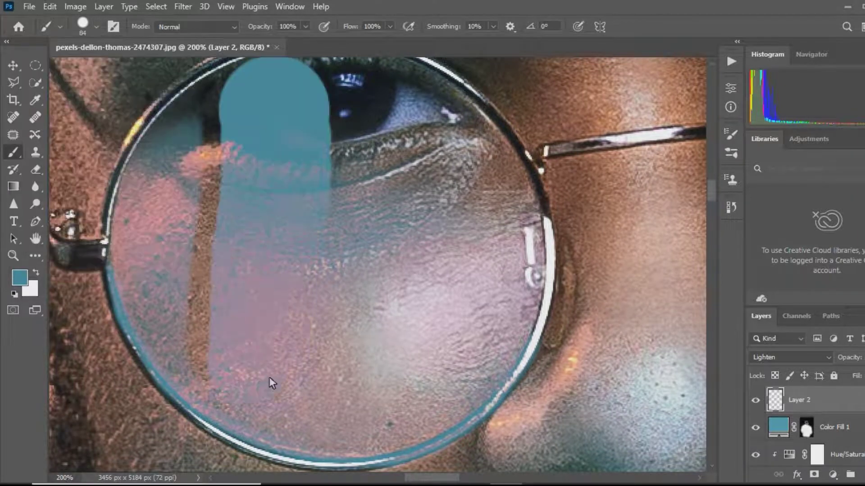
scroll(271, 225, up, 2)
click(790, 357)
click(816, 361)
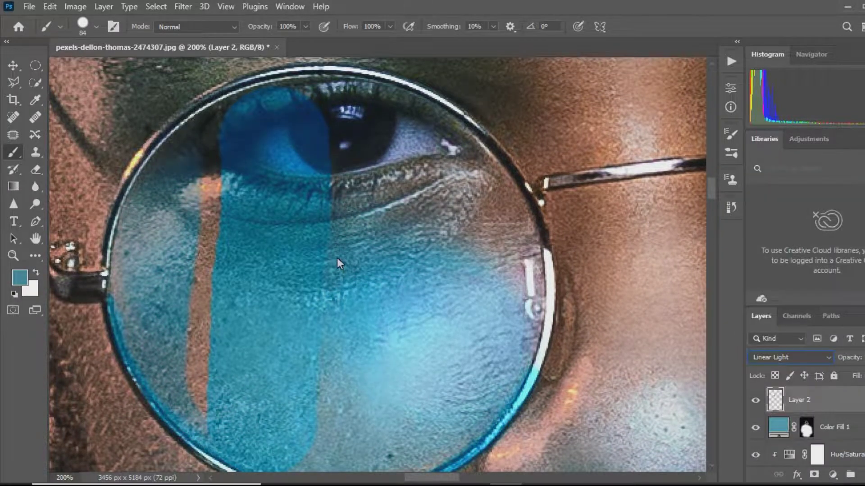
- Erase the blue spilling above the eye and zoom out to the whole portrait
key(e)
drag(271, 91, 279, 167)
key(ctrl+minus)
key(ctrl+minus)
key(ctrl+minus)
key(ctrl+minus)
key(ctrl+minus)
key(ctrl+plus)
key(ctrl+minus)
- Set Layer 2 to Darken blending and ready a 183 px brush at 39% opacity
click(818, 358)
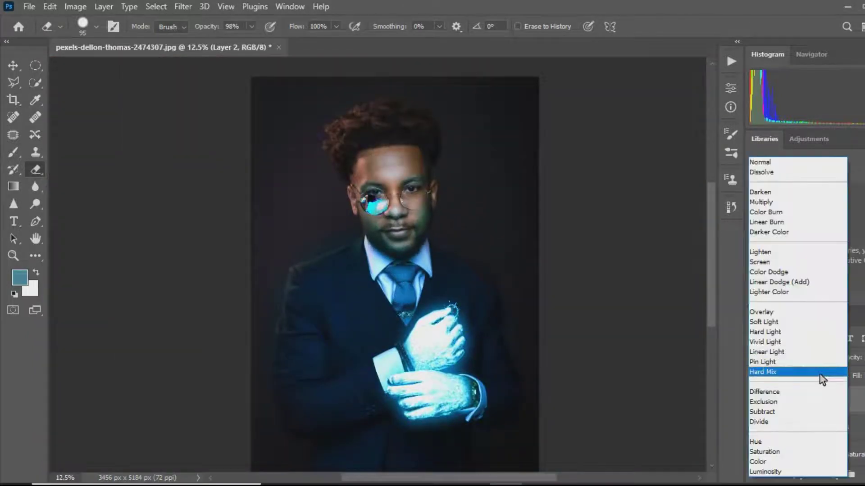
click(790, 194)
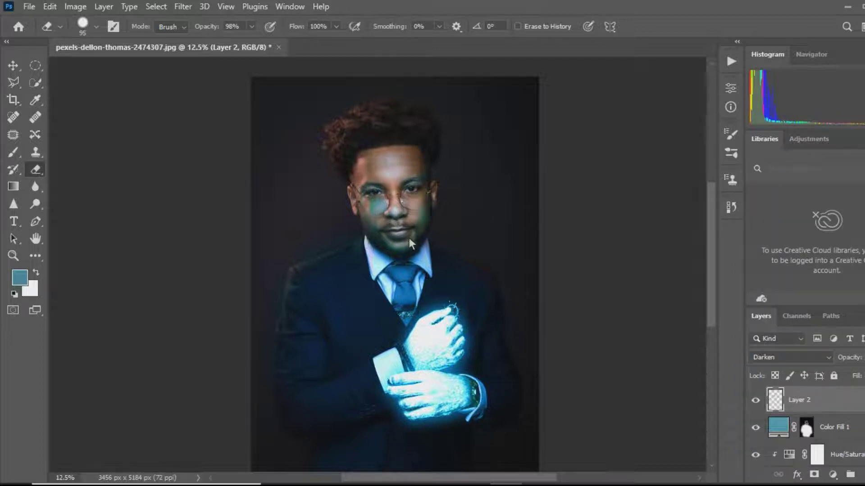
key(b)
click(305, 26)
click(269, 42)
right_click(411, 218)
key(Return)
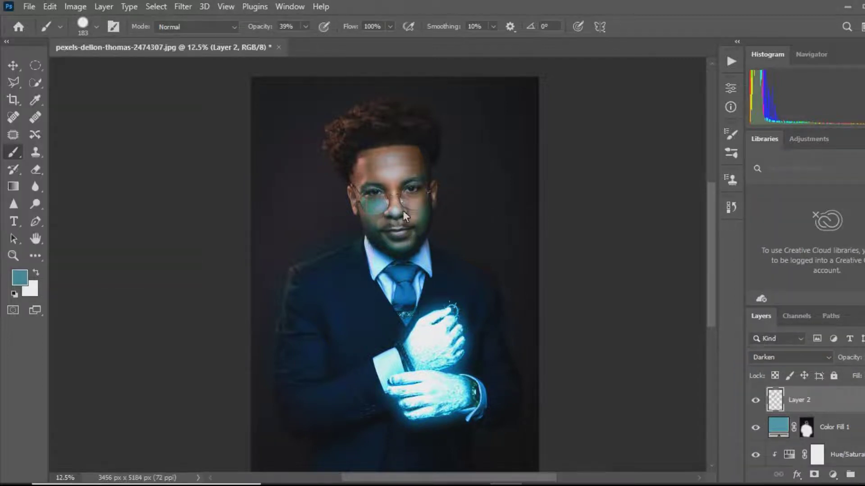
- Paint a soft teal wash over the nose and nose bridge on Layer 2
scroll(617, 267, up, 1)
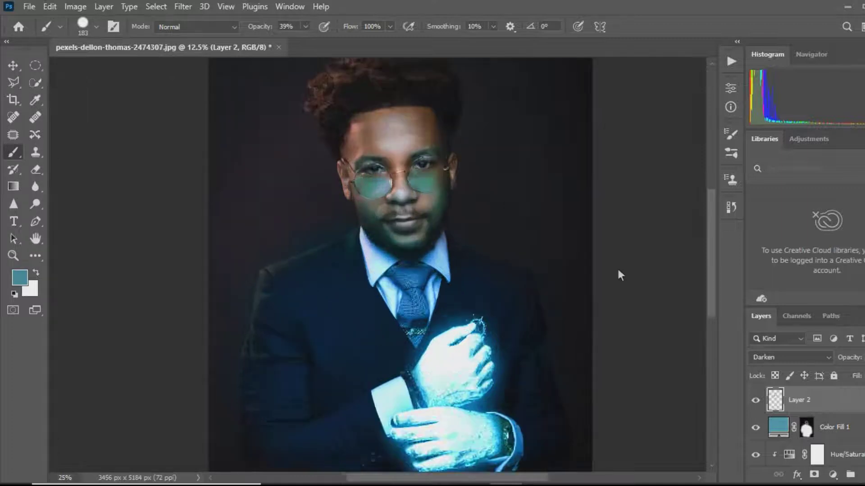
scroll(556, 271, up, 1)
scroll(556, 150, up, 2)
scroll(546, 146, up, 1)
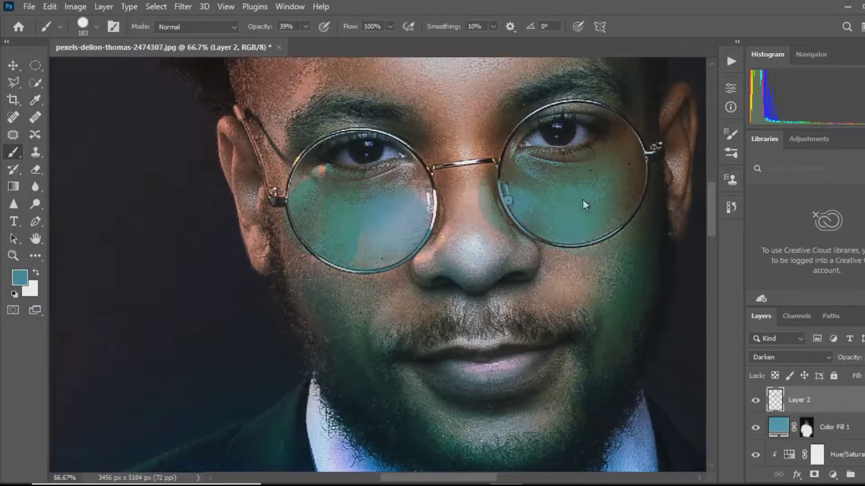
drag(473, 198, 493, 252)
click(96, 26)
drag(142, 85, 127, 85)
key(Return)
mouse_move(478, 198)
mouse_down()
mouse_move(491, 261)
mouse_move(468, 266)
mouse_move(462, 180)
mouse_up()
- On a new Layer 3, paint a blue line along the lower lens rim with a 17 px full-opacity brush
scroll(552, 248, down, 1)
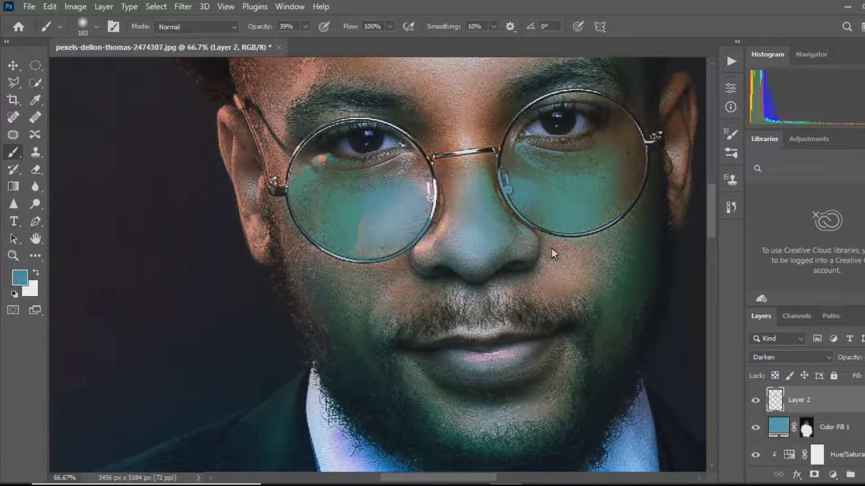
scroll(551, 248, up, 2)
scroll(426, 294, up, 1)
scroll(450, 452, up, 2)
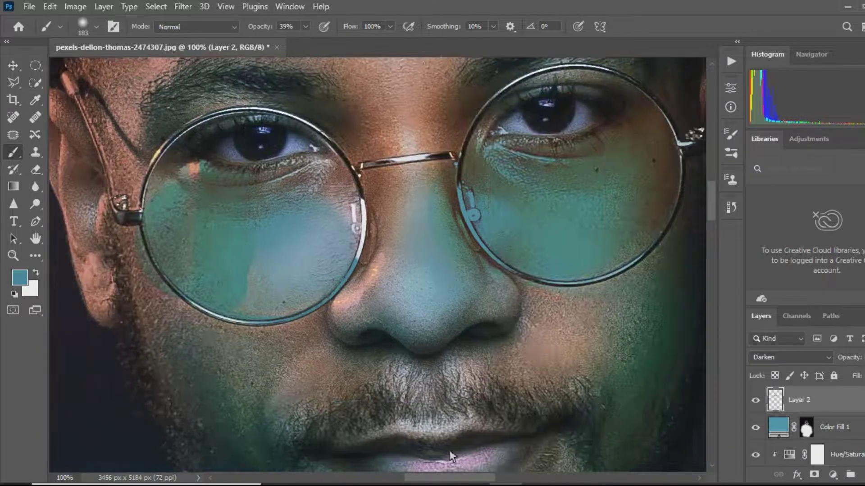
click(96, 26)
text(17)
drag(306, 26, 346, 49)
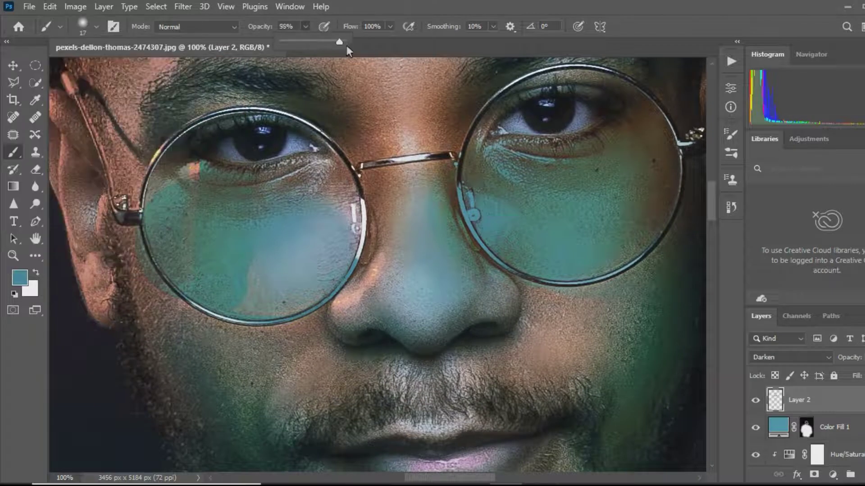
key(0)
key(ctrl+shift+alt+n)
mouse_move(156, 266)
mouse_down()
mouse_move(184, 295)
mouse_move(360, 261)
mouse_up()
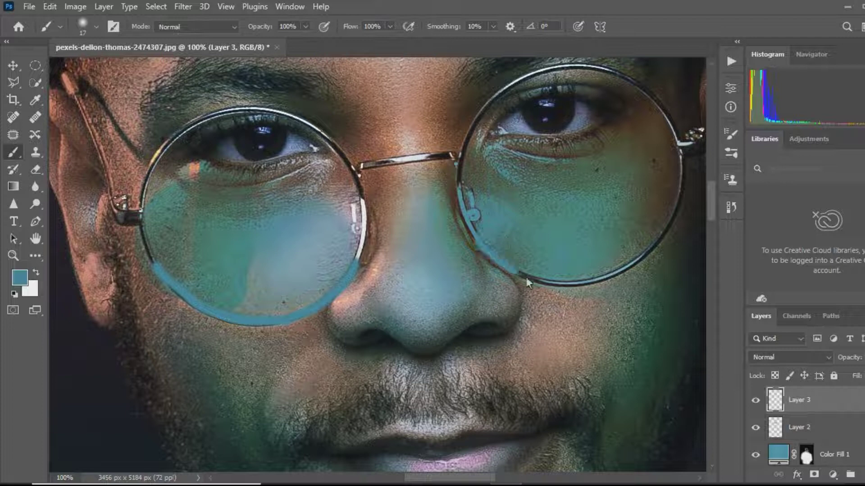
- Switch to the Eraser, set Layer 3 to Lighten blending, and zoom out to the whole portrait
scroll(685, 206, down, 1)
key(e)
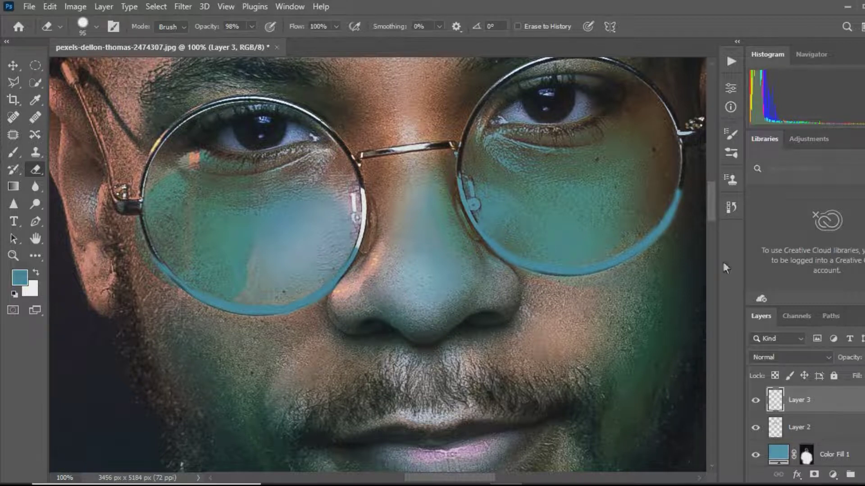
scroll(531, 176, right, 5)
scroll(456, 431, left, 4)
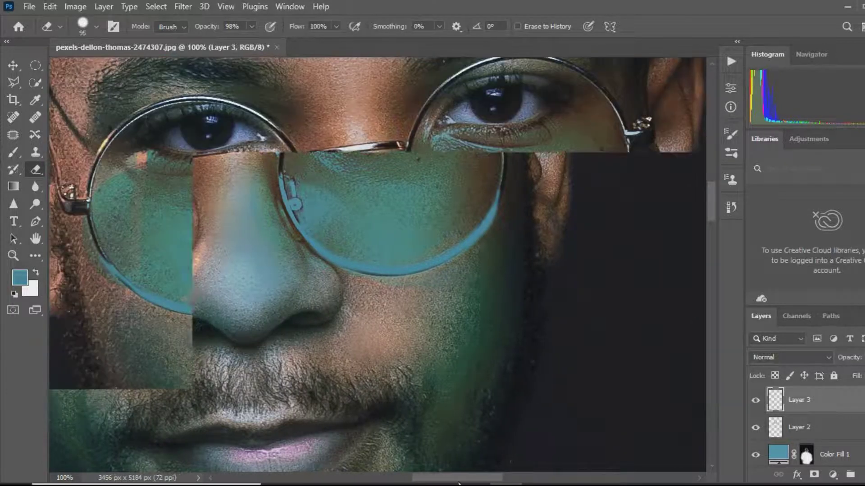
click(818, 360)
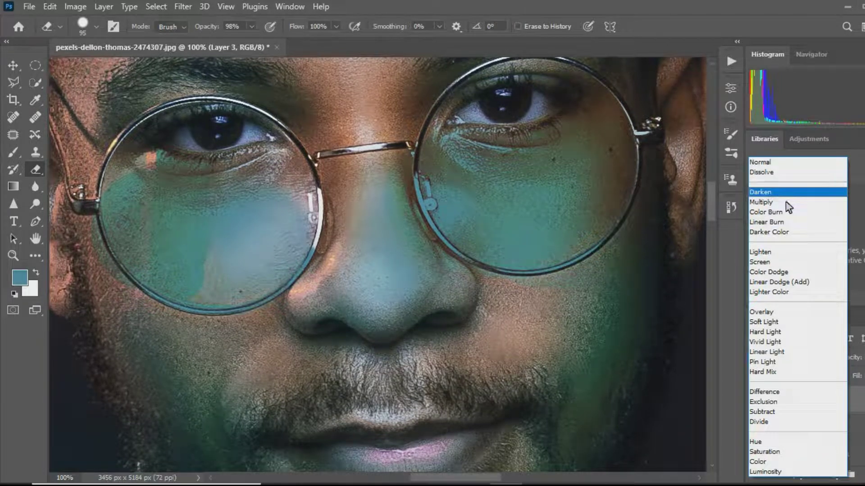
click(786, 253)
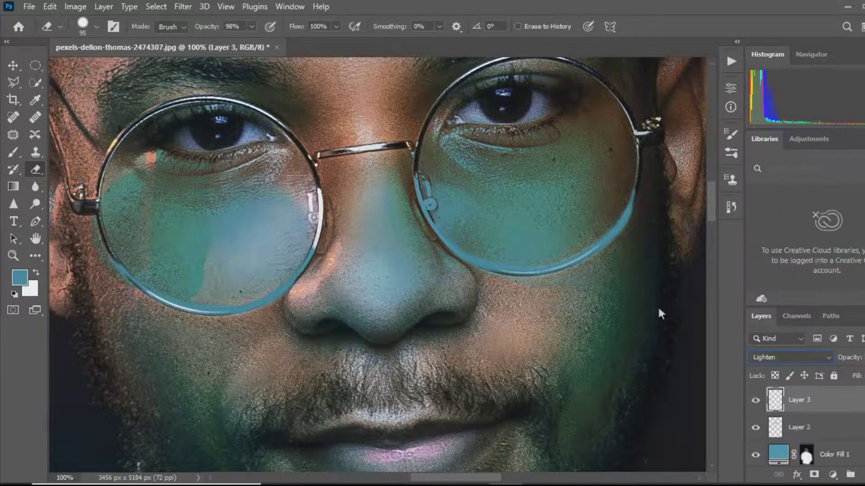
key(ctrl+minus)
key(ctrl+minus)
key(ctrl+minus)
key(ctrl+minus)
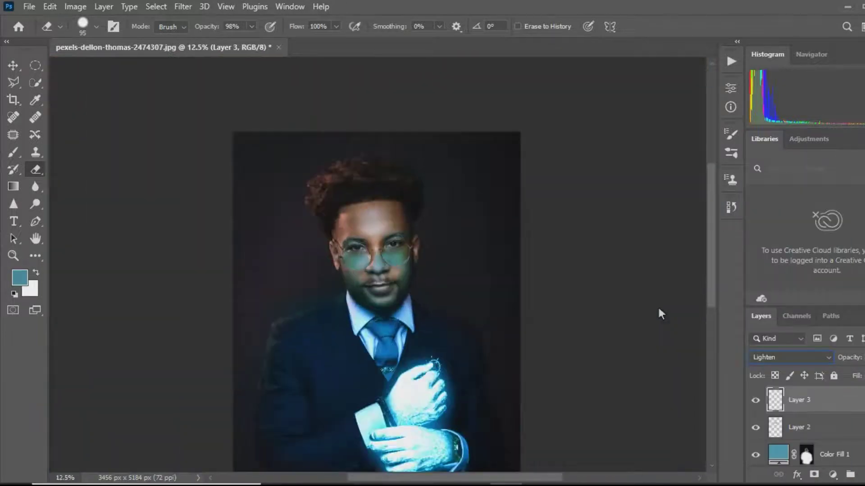
drag(722, 265, 719, 298)
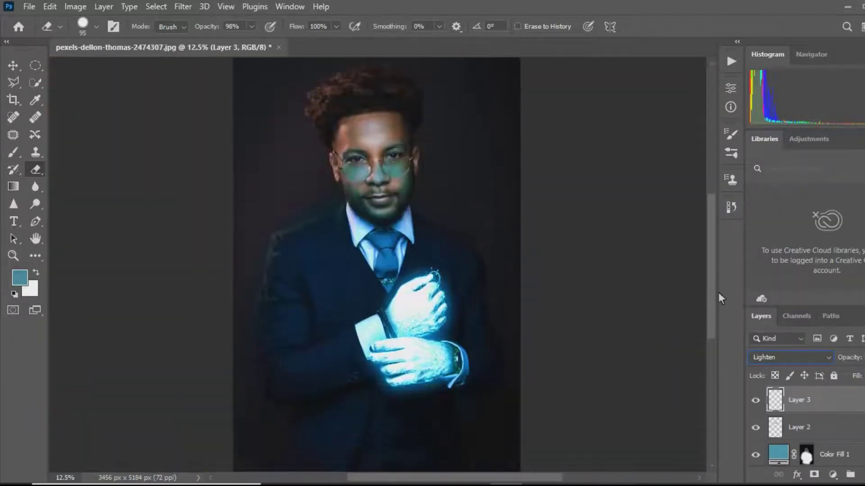
- Target the Color Fill 1 layer mask with white as the foreground colour
scroll(824, 435, down, 1)
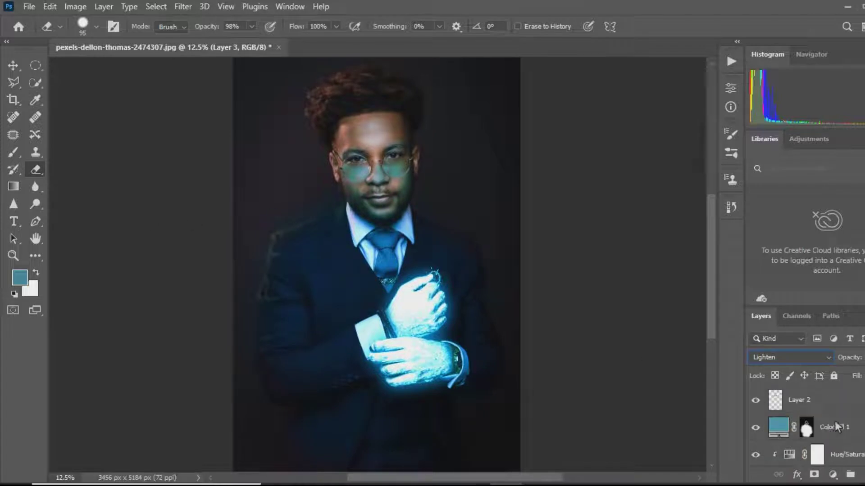
click(826, 430)
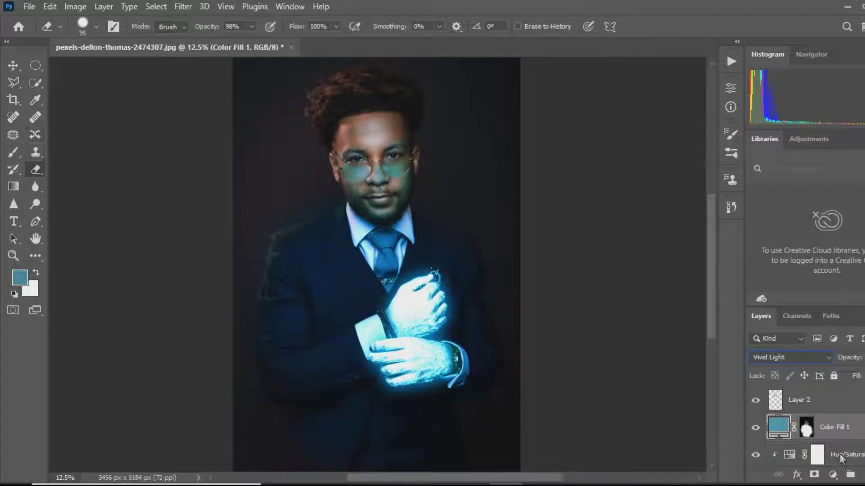
click(807, 430)
click(38, 274)
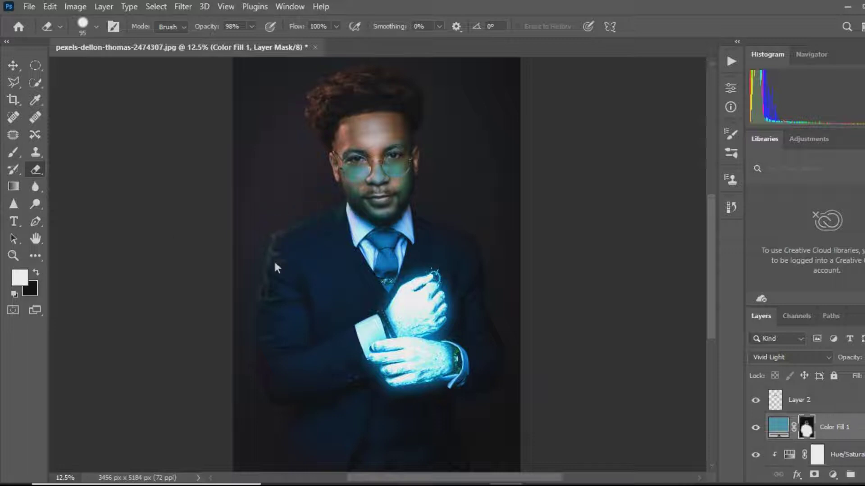
- Set a soft 417 px brush at 26% opacity on the mask, then add empty Layer 4
key(b)
right_click(134, 76)
click(134, 70)
click(282, 274)
drag(305, 27, 294, 41)
click(96, 26)
drag(161, 75, 147, 78)
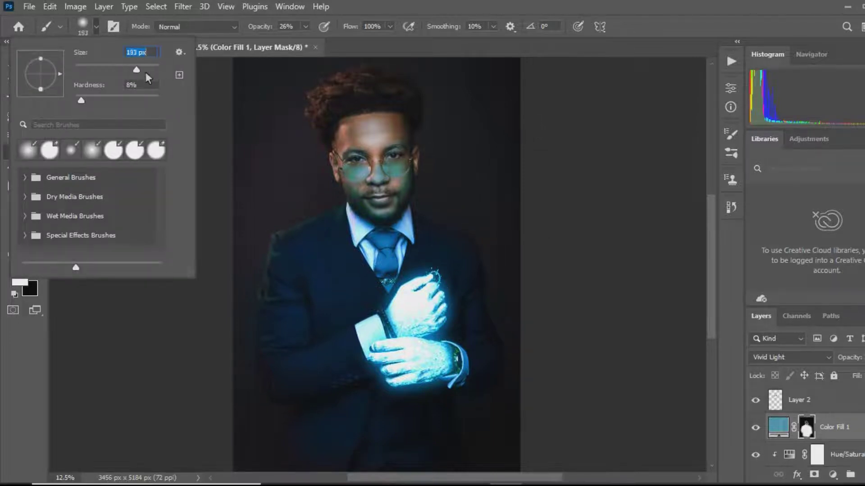
click(352, 150)
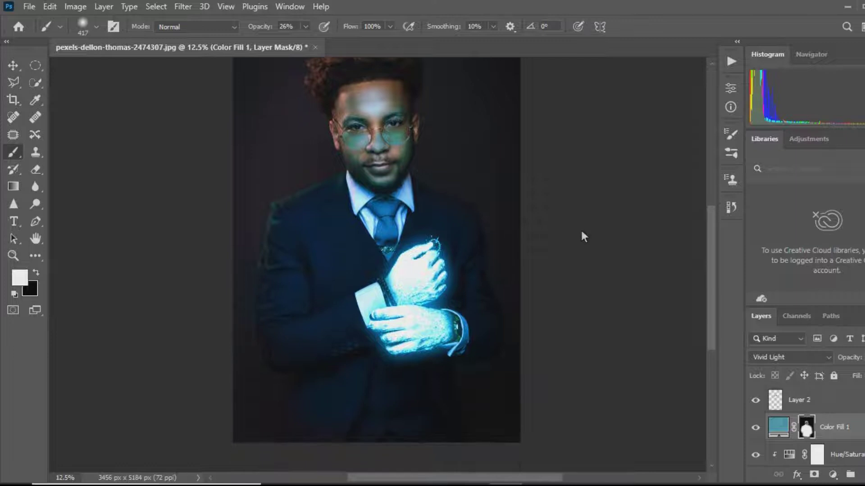
scroll(372, 149, up, 1)
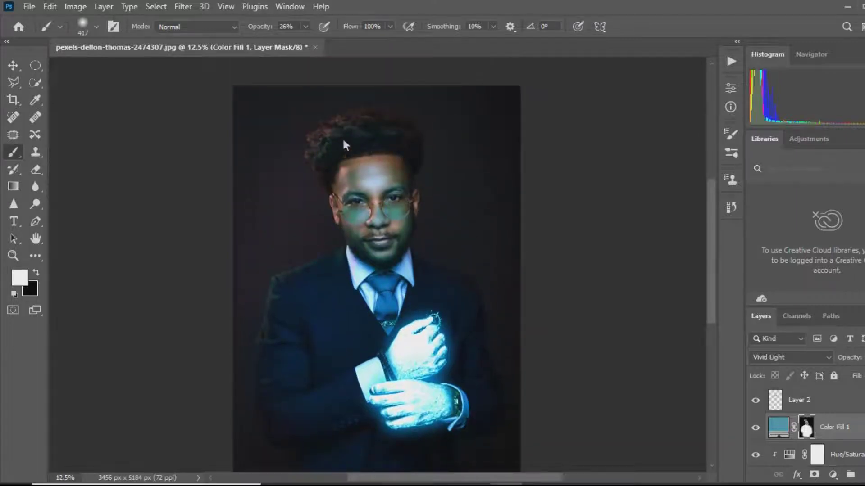
scroll(608, 289, down, 3)
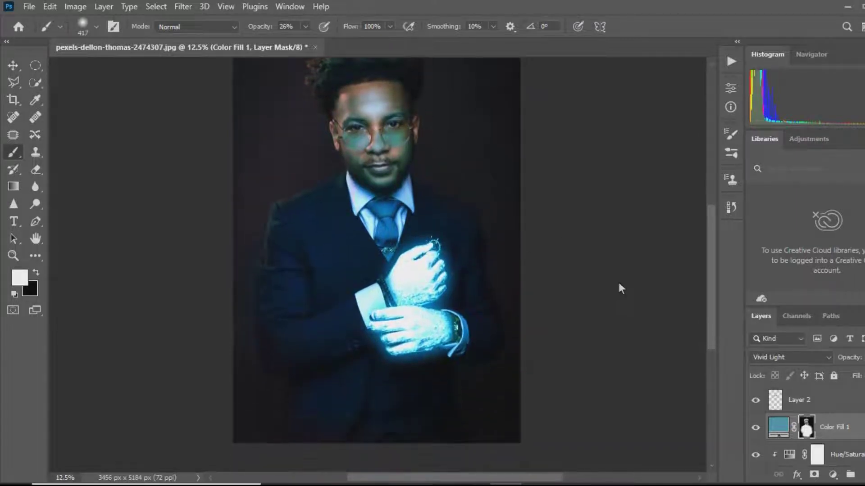
key(ctrl+shift+alt+n)
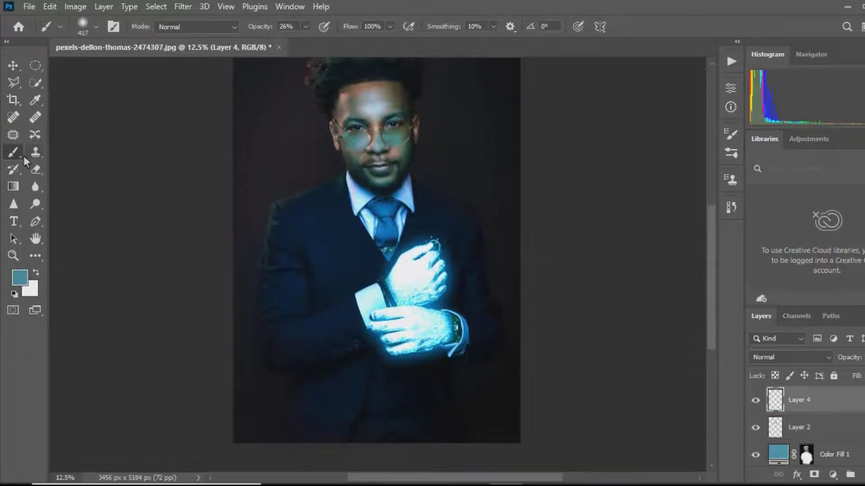
- Choose the 105 px scattered-dots particle brush tip in the brush settings
click(730, 134)
click(649, 184)
scroll(664, 222, down, 1)
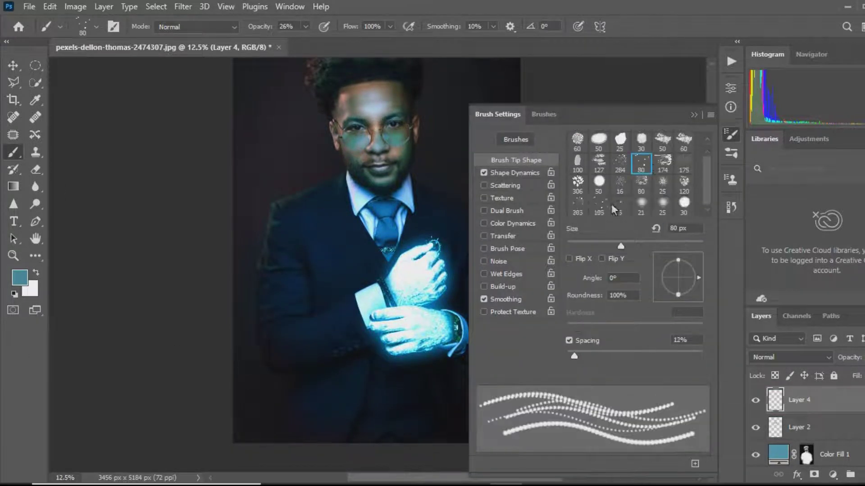
click(601, 205)
drag(583, 356, 678, 356)
click(695, 115)
- Set the particle brush to 228 px at 54% opacity
click(96, 26)
drag(106, 45, 111, 45)
key(Return)
key(4)
key(5)
key(5)
key(4)
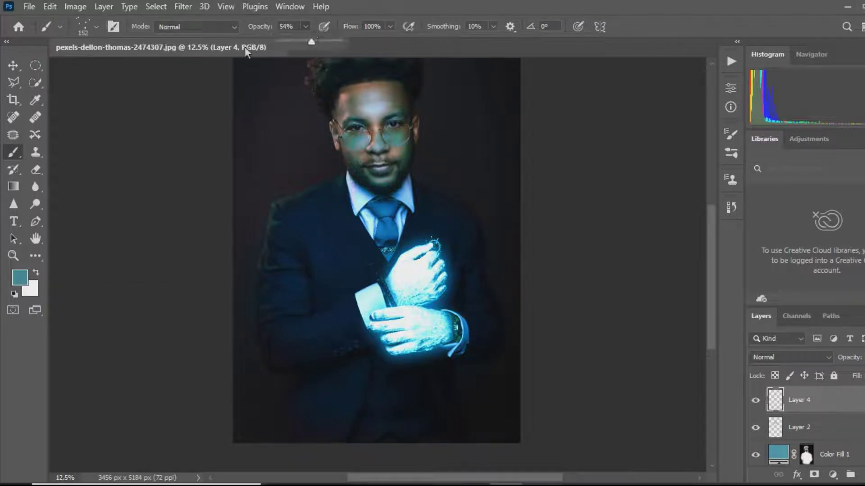
key(Return)
key(Return)
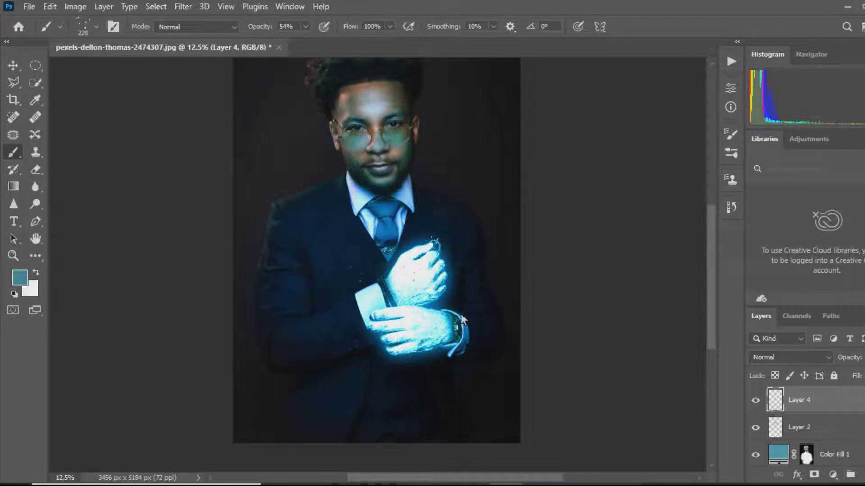
- Rotate the brush tip angle and scatter glowing dots around the hands with a 480 px brush
click(740, 137)
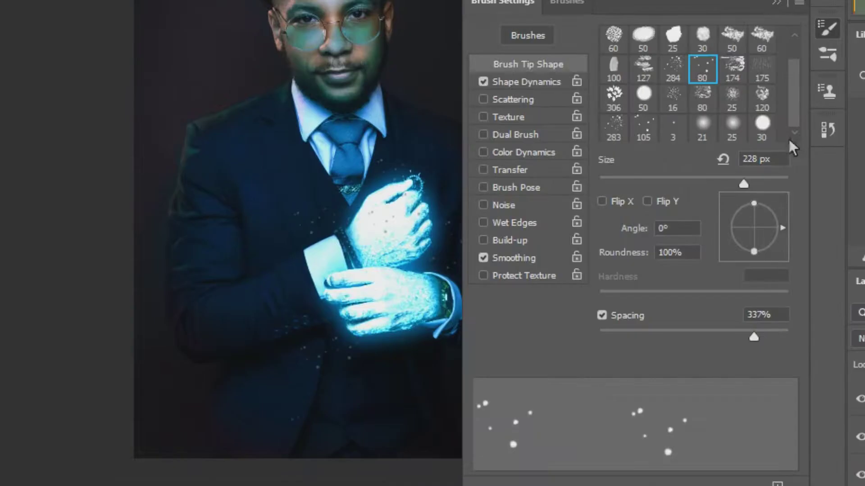
mouse_move(784, 229)
mouse_down()
mouse_move(783, 253)
mouse_move(748, 274)
mouse_up()
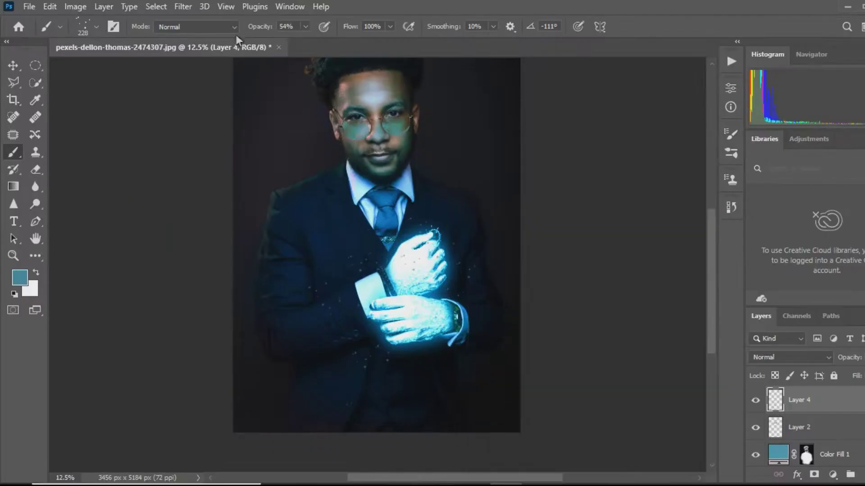
click(96, 26)
drag(356, 270, 396, 379)
drag(390, 333, 401, 249)
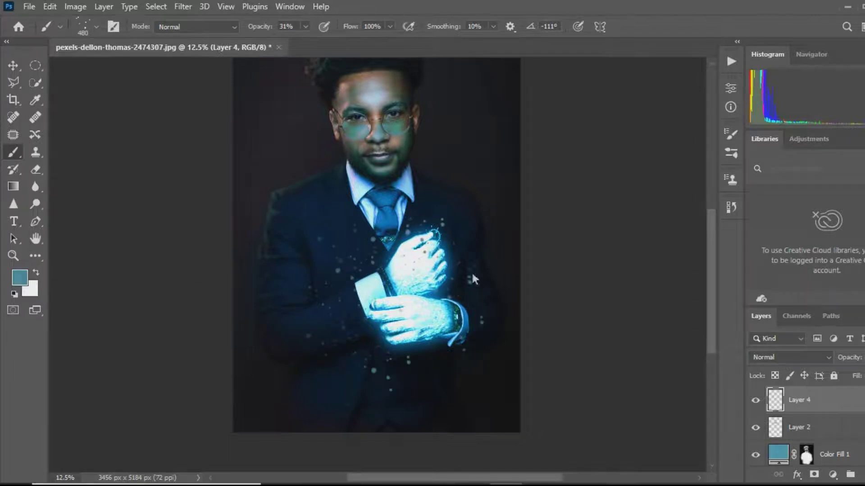
- Reduce the brush to 72 px and bring up Layer 4's blend mode list
scroll(455, 332, down, 1)
scroll(559, 426, up, 2)
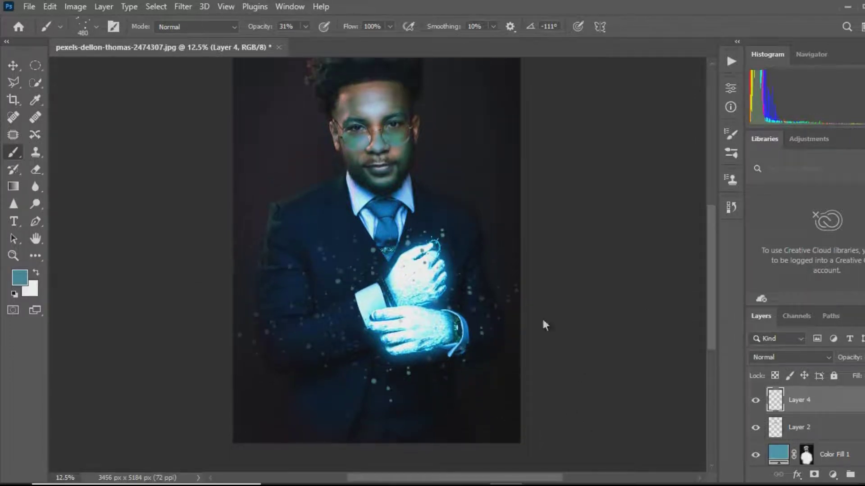
scroll(542, 325, up, 1)
click(96, 27)
drag(120, 69, 113, 74)
click(350, 323)
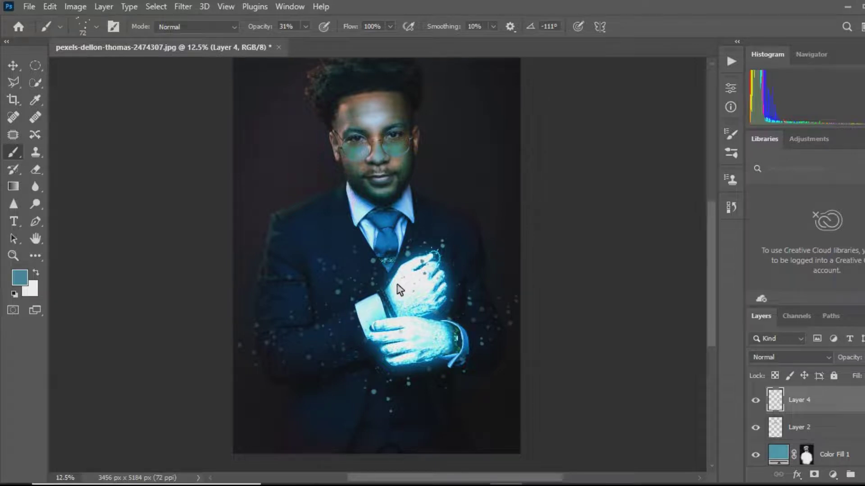
click(827, 358)
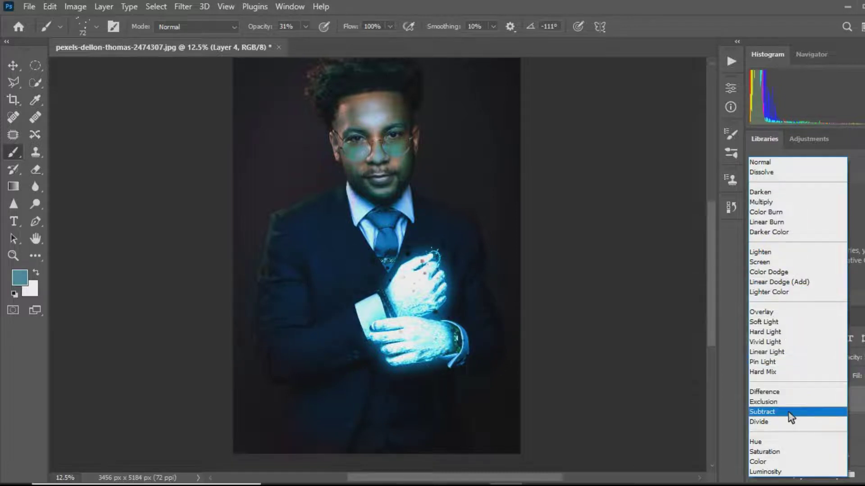
- Set Layer 4 to Lighten blending after trying Saturation
click(791, 454)
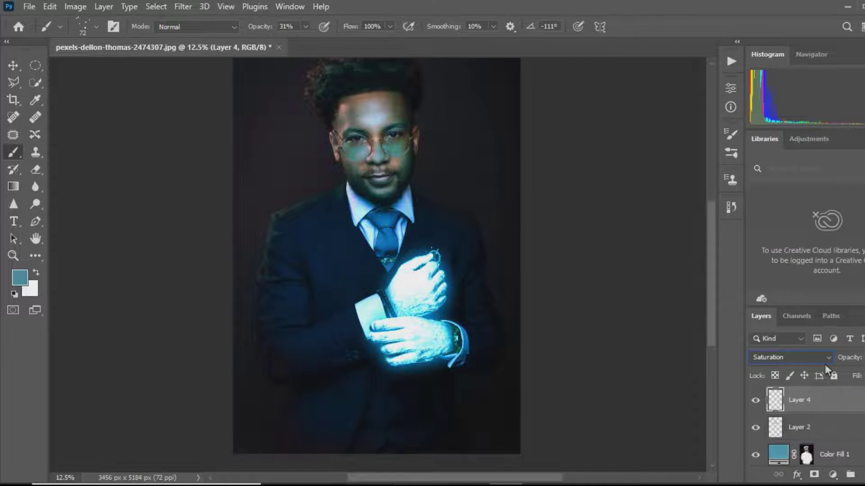
click(827, 359)
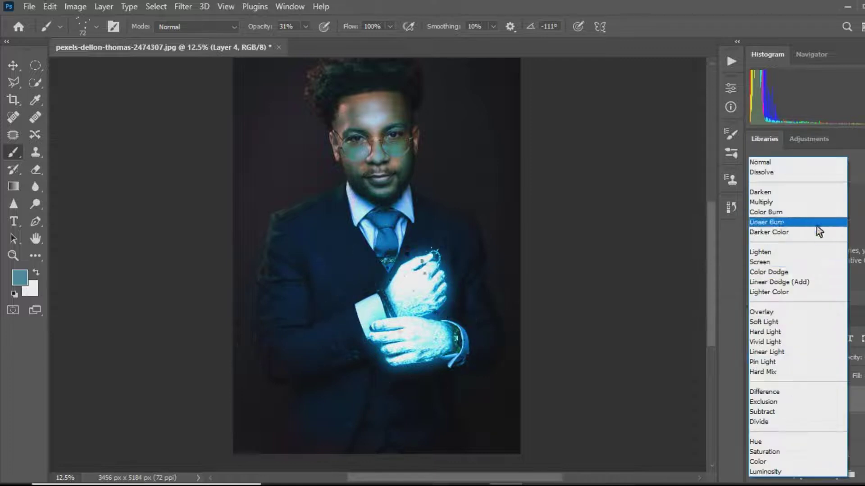
click(817, 252)
scroll(691, 268, up, 2)
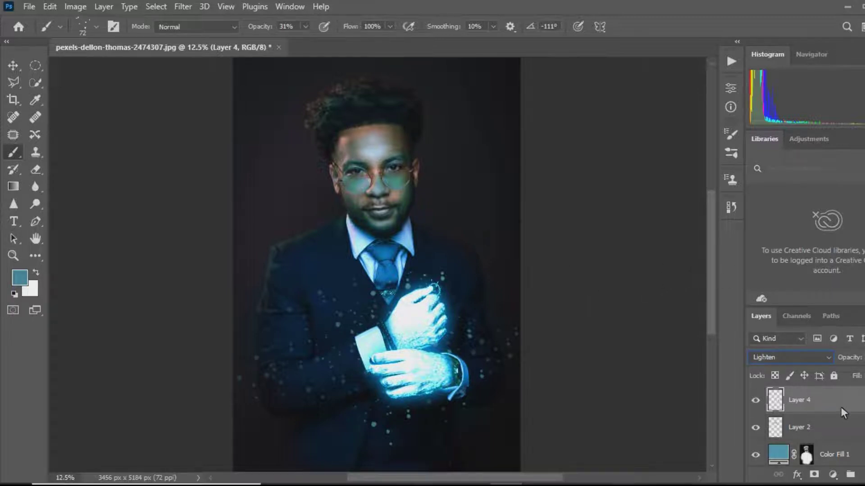
- Stamp all visible layers into a new Layer 5 and open the Camera Raw Filter
key(ctrl+shift+alt+e)
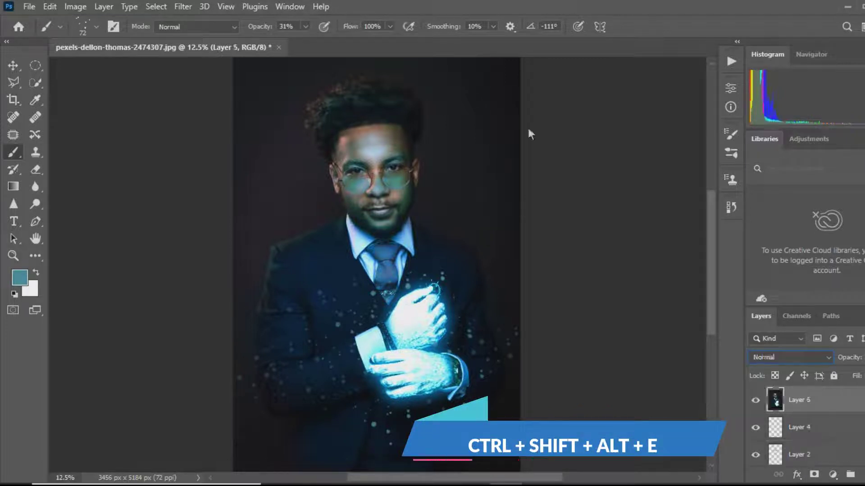
click(185, 8)
click(216, 144)
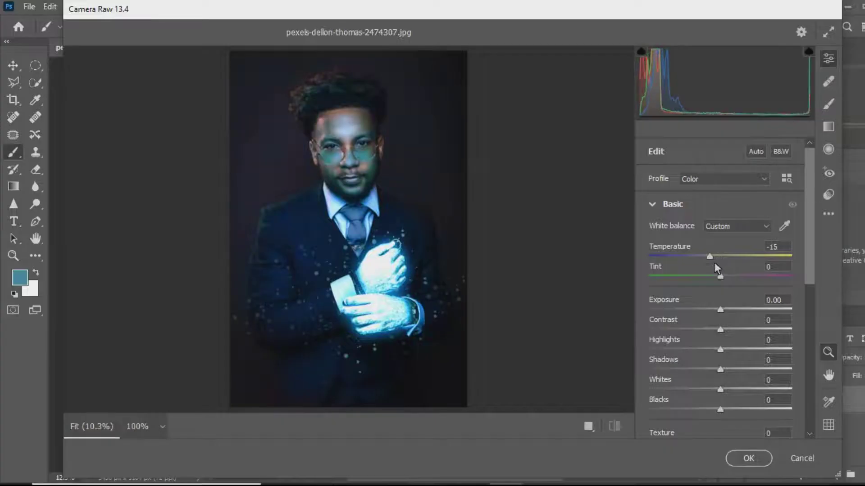
- Set Exposure -0.65, Contrast +29, Shadows +99 and Whites -15 in Camera Raw Basic
scroll(714, 262, down, 1)
mouse_move(726, 282)
mouse_down()
mouse_move(714, 285)
mouse_move(753, 298)
mouse_move(712, 326)
mouse_up()
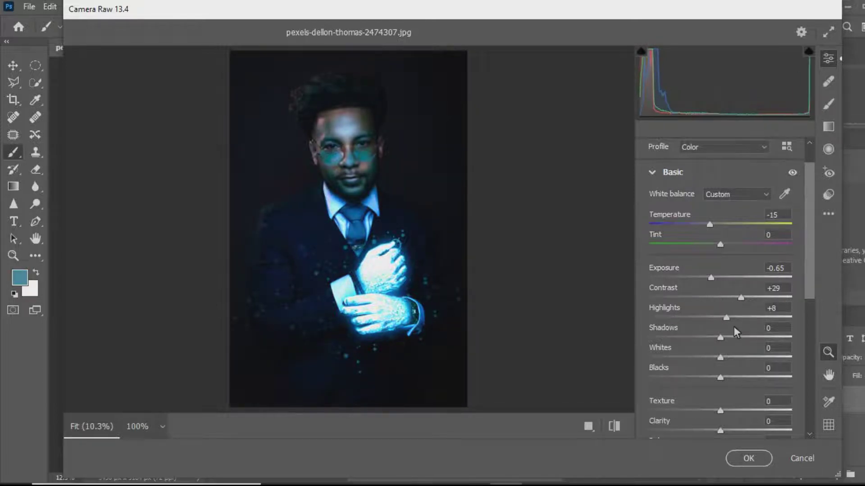
scroll(720, 331, down, 1)
drag(728, 308, 797, 314)
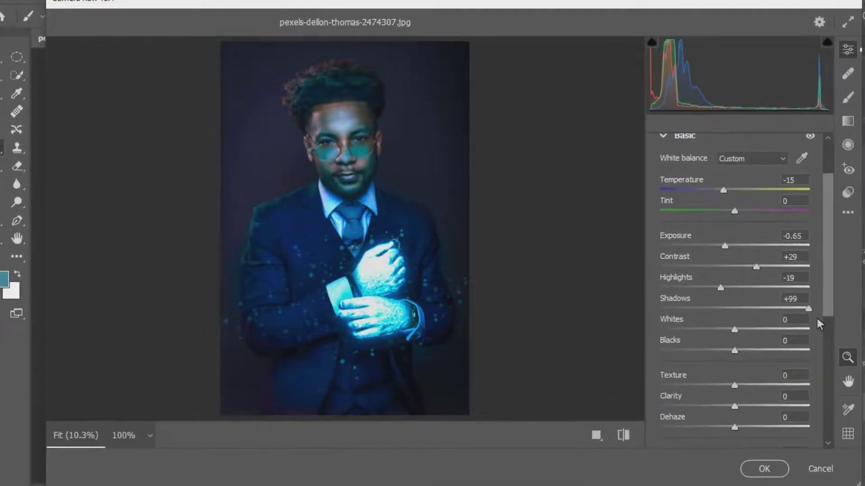
mouse_move(755, 335)
mouse_down()
mouse_move(757, 348)
mouse_move(762, 339)
mouse_move(721, 343)
mouse_move(728, 340)
mouse_up()
- Raise Saturation to +23 and Texture to +13, with Blacks at -50
scroll(759, 350, down, 1)
scroll(774, 341, down, 1)
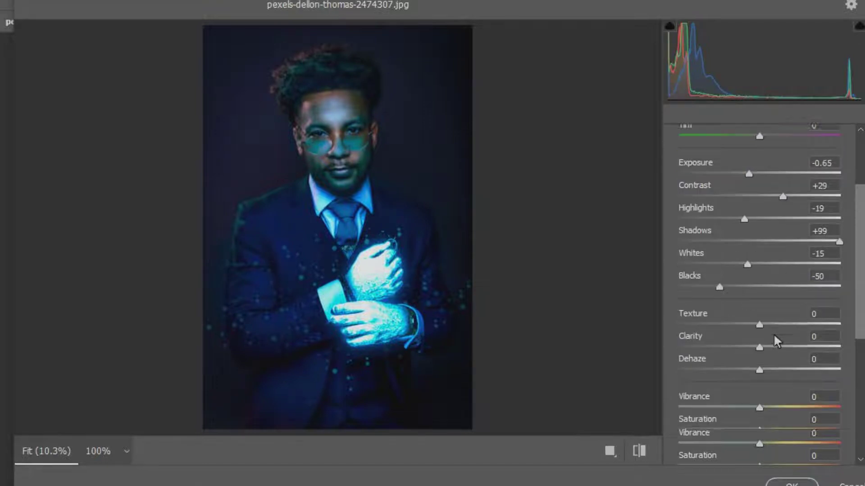
scroll(778, 343, down, 2)
drag(785, 360, 786, 361)
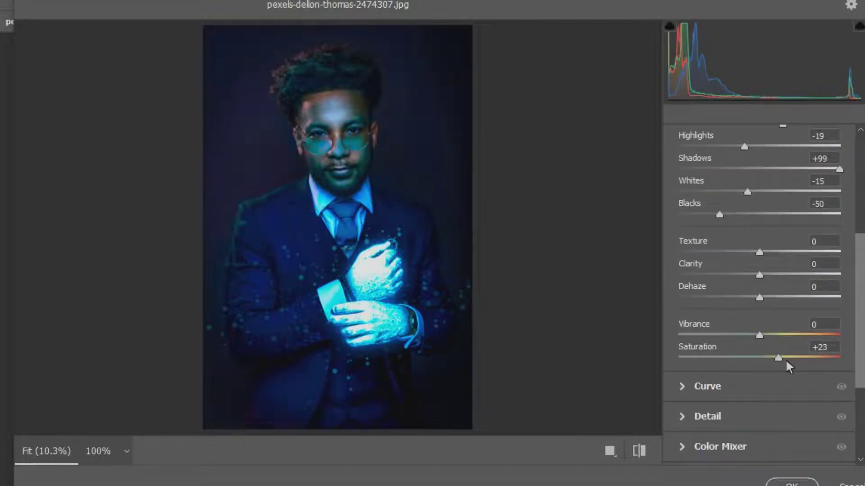
scroll(790, 359, down, 2)
click(775, 180)
drag(783, 185, 778, 186)
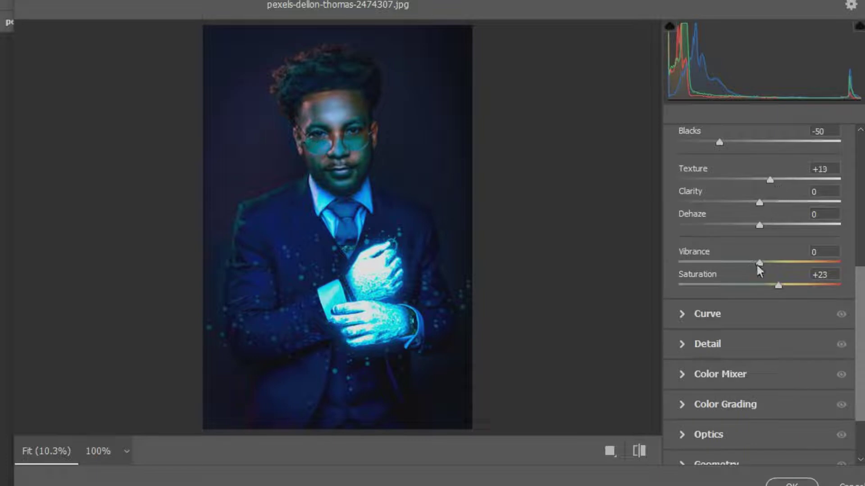
- Desaturate the reds to -99 in the Color Mixer
click(775, 336)
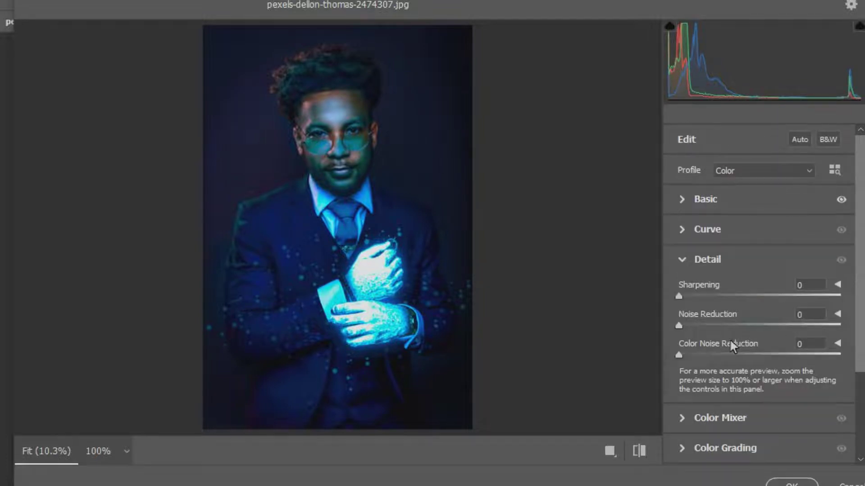
scroll(721, 342, down, 1)
click(794, 383)
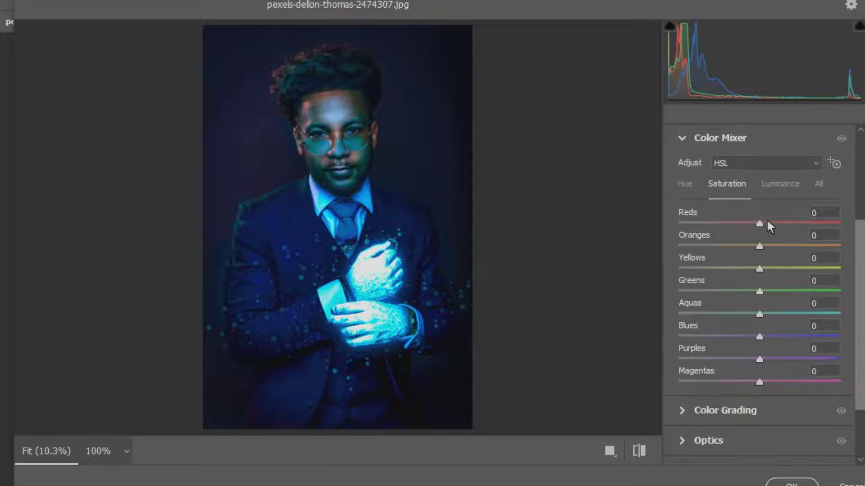
drag(760, 224, 682, 236)
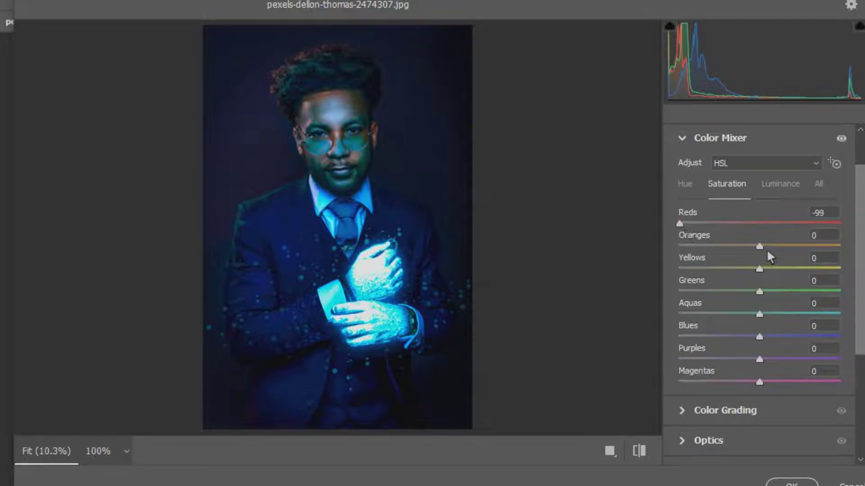
- Brighten luminance of Aquas to +17 and Blues to +10
click(777, 185)
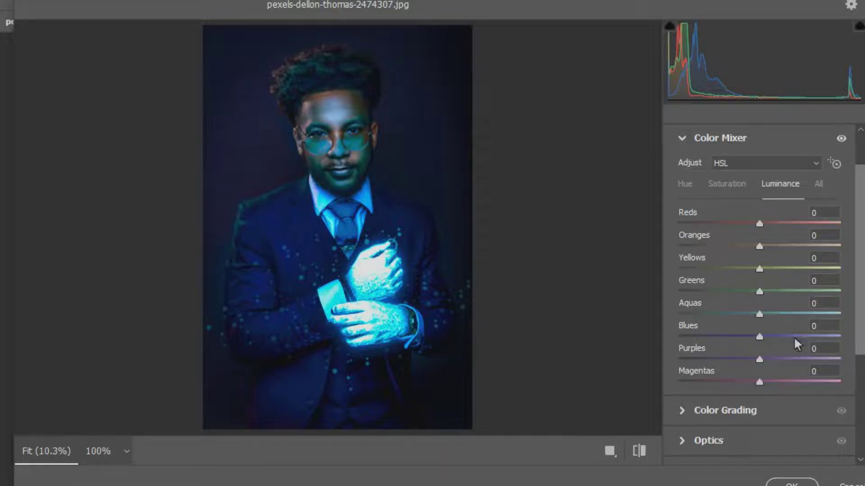
click(785, 314)
mouse_move(794, 322)
mouse_down()
mouse_move(813, 322)
mouse_move(778, 332)
mouse_move(775, 343)
mouse_up()
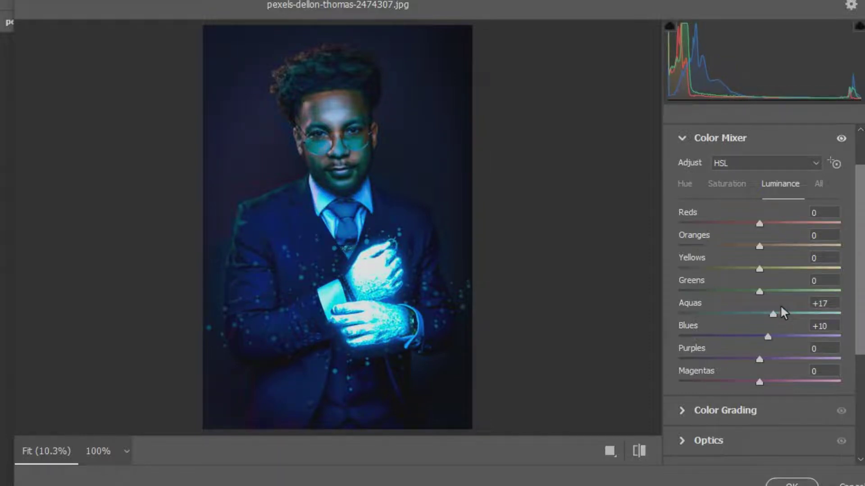
scroll(780, 308, down, 1)
scroll(781, 308, up, 1)
scroll(781, 308, down, 2)
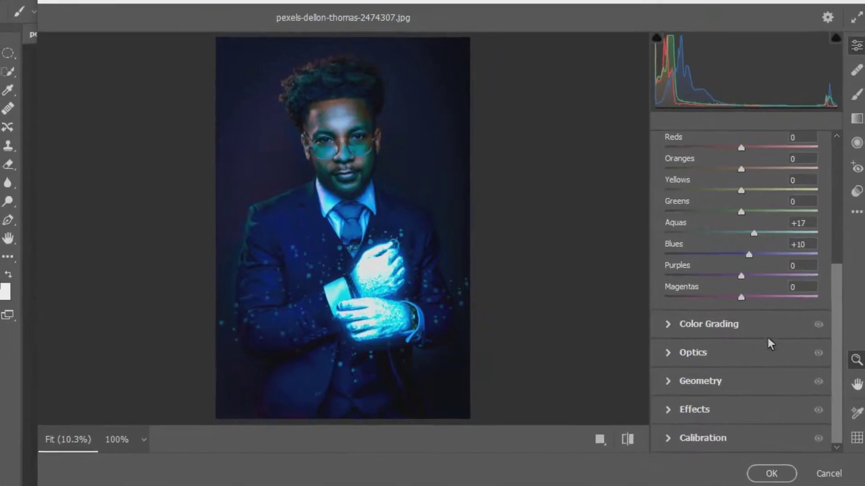
- Add a -100 vignette in Optics and apply the Camera Raw grade to Layer 5
click(740, 378)
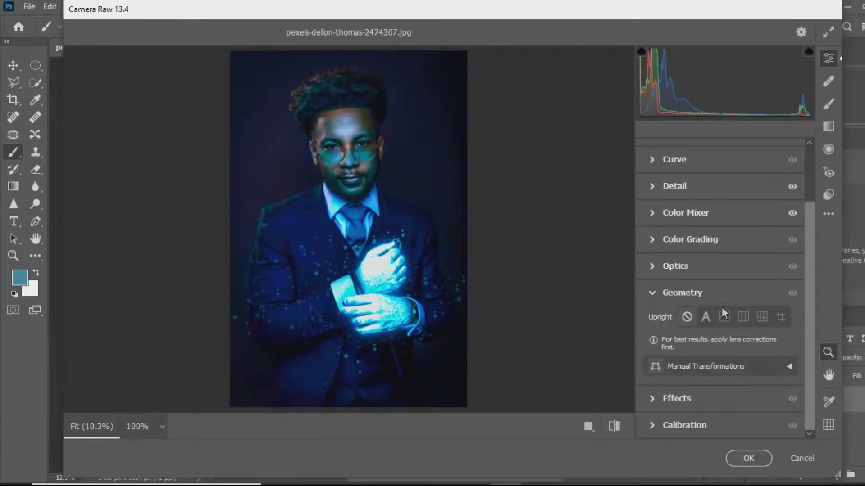
click(675, 266)
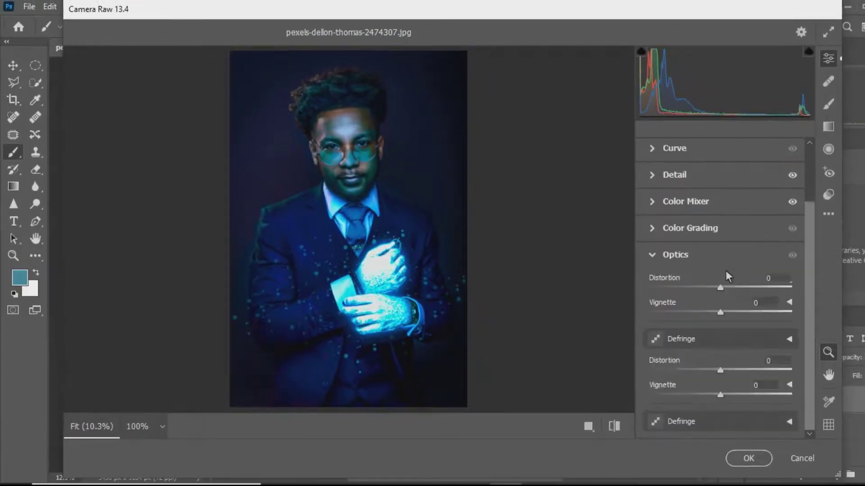
drag(711, 314, 652, 318)
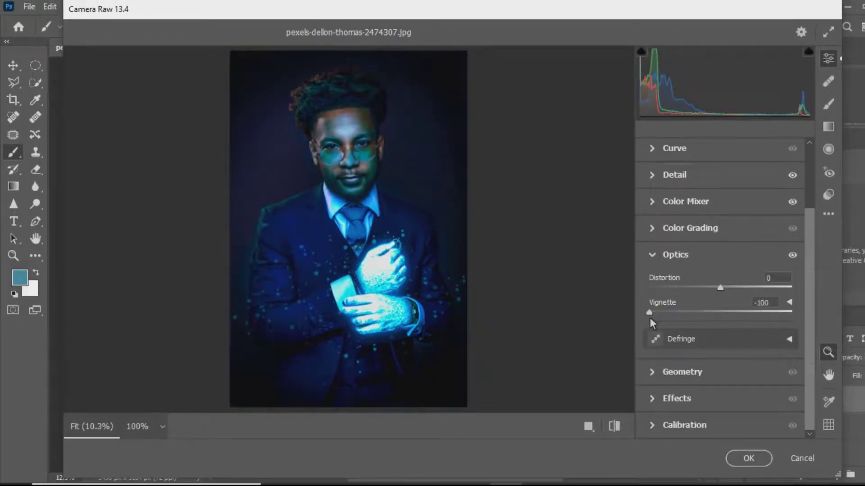
click(751, 459)
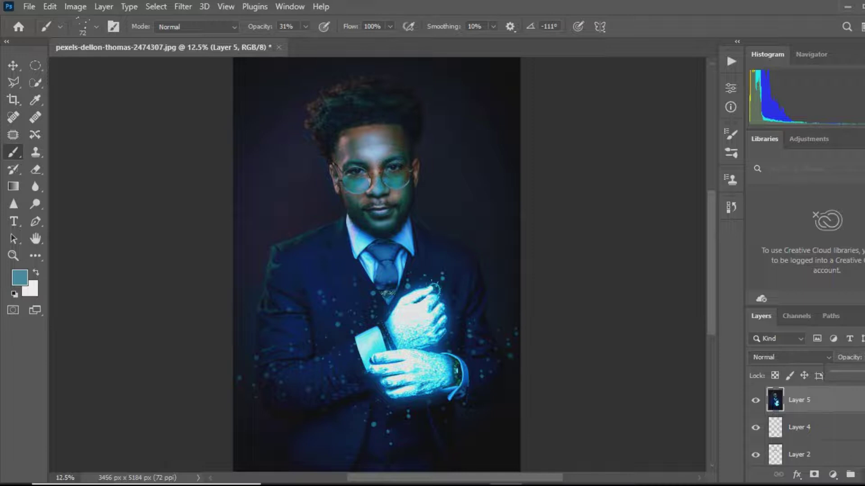
- Add a teal #438ba0 Color Fill 2 layer blending as Multiply
click(833, 474)
click(836, 240)
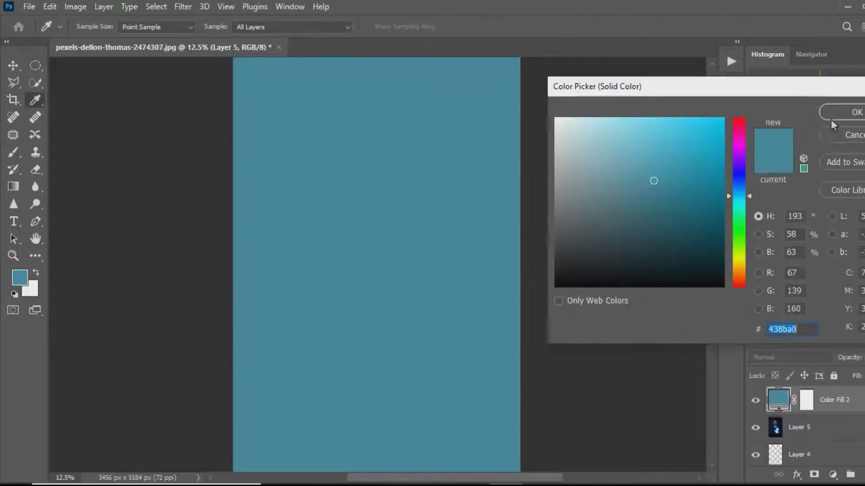
click(650, 142)
click(856, 112)
click(826, 357)
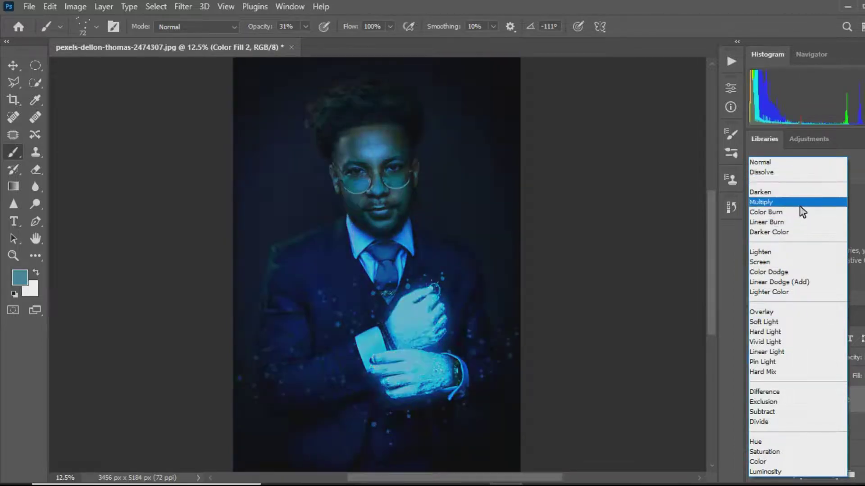
click(800, 205)
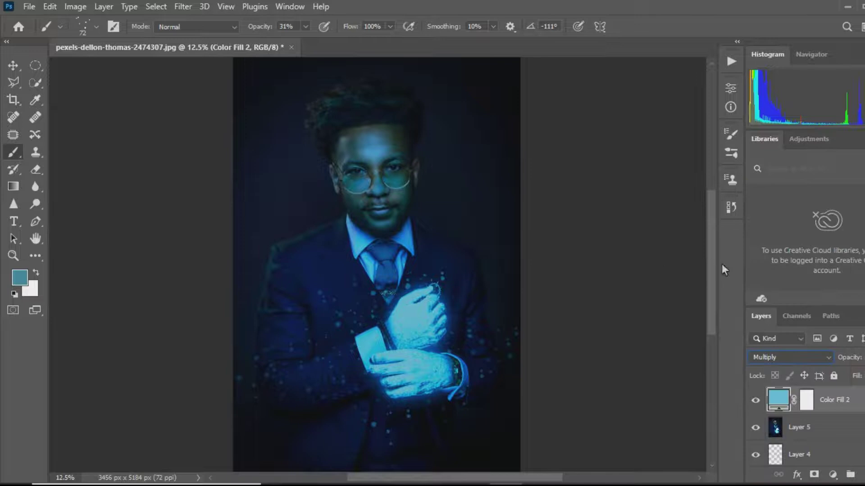
- Zoom the portrait view and add an empty Layer 6 above the fill
key(ctrl+plus)
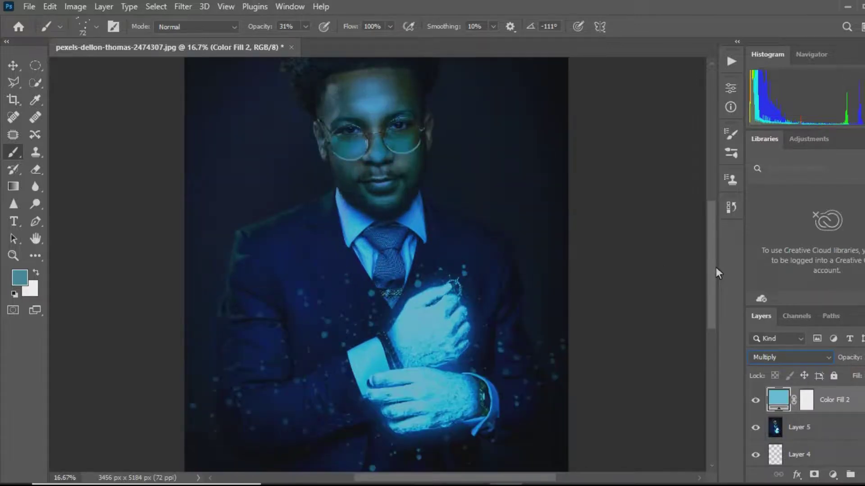
scroll(710, 301, down, 5)
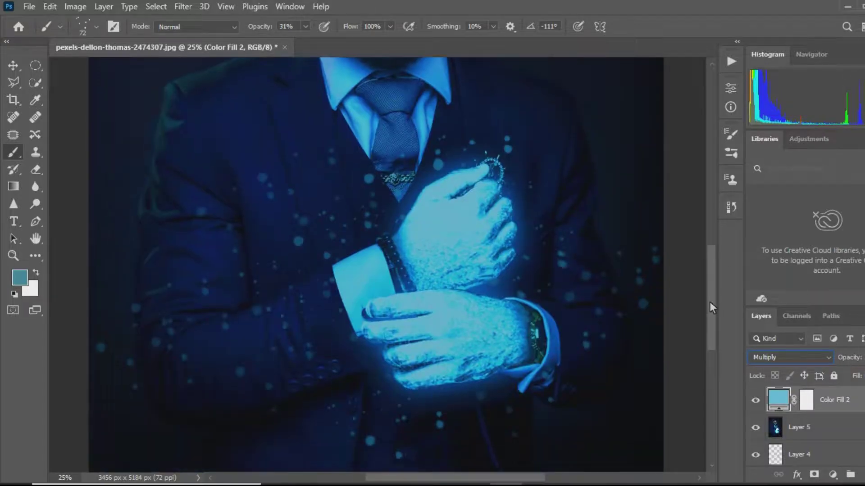
key(ctrl+shift+alt+n)
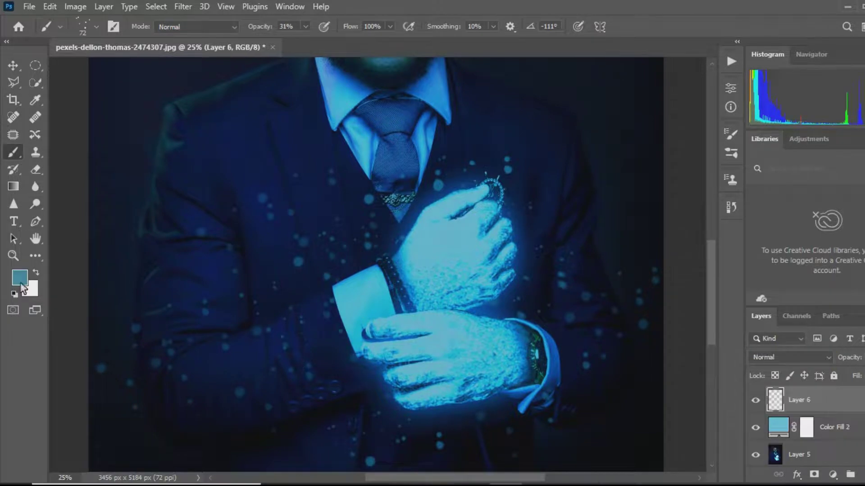
- Confirm the foreground colour and switch to a soft round brush tip
click(20, 280)
key(Return)
key(b)
click(731, 134)
click(602, 145)
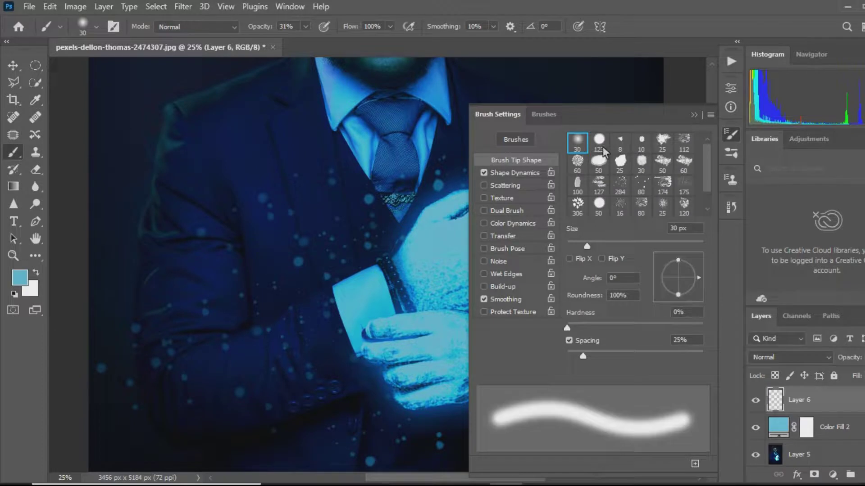
click(113, 26)
- Set the brush to 448 px with about 69% flow, then undo a test stroke on the cuff
click(96, 27)
double_click(135, 52)
text(448)
click(305, 26)
drag(390, 26, 376, 44)
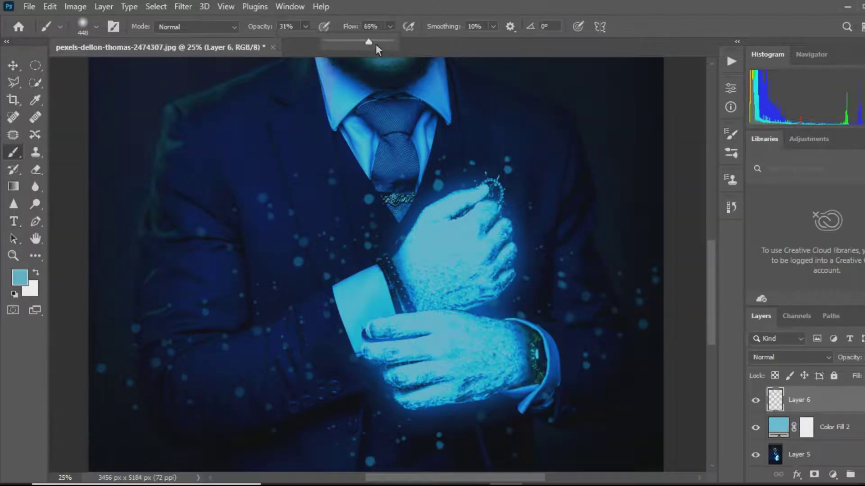
drag(330, 280, 346, 287)
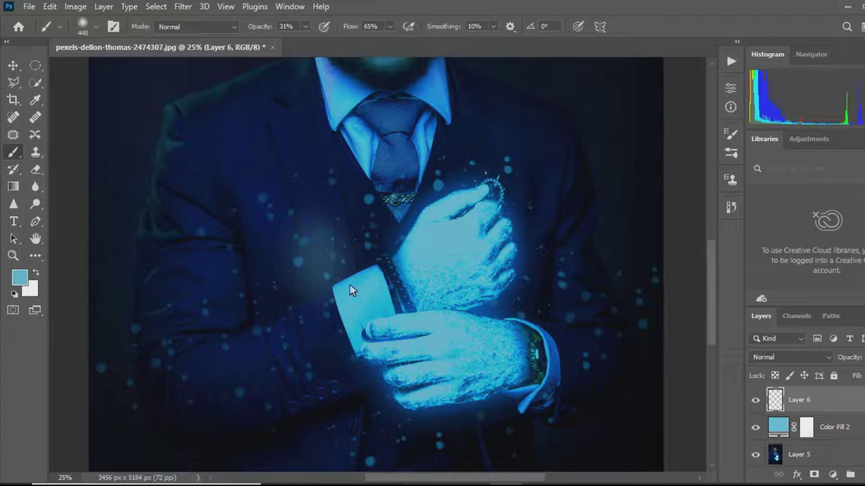
key(ctrl+z)
- Lower the brush to 12% opacity and 23% flow, and enlarge it to 495 px
drag(305, 26, 301, 42)
click(390, 26)
drag(372, 45, 367, 45)
click(96, 26)
drag(103, 69, 174, 69)
text(495)
key(Return)
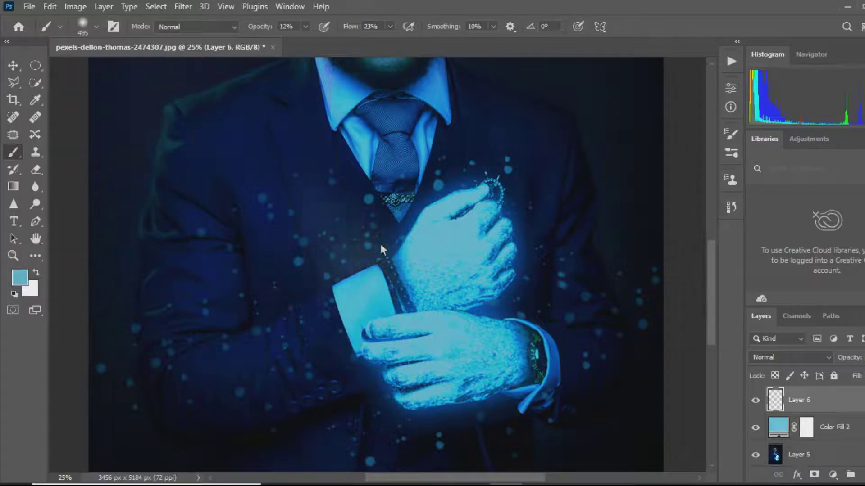
- Paint a soft blue glow around the upper hand and the left arm
mouse_move(405, 230)
mouse_down()
mouse_move(455, 226)
mouse_move(518, 270)
mouse_move(561, 252)
mouse_move(572, 347)
mouse_move(591, 342)
mouse_up()
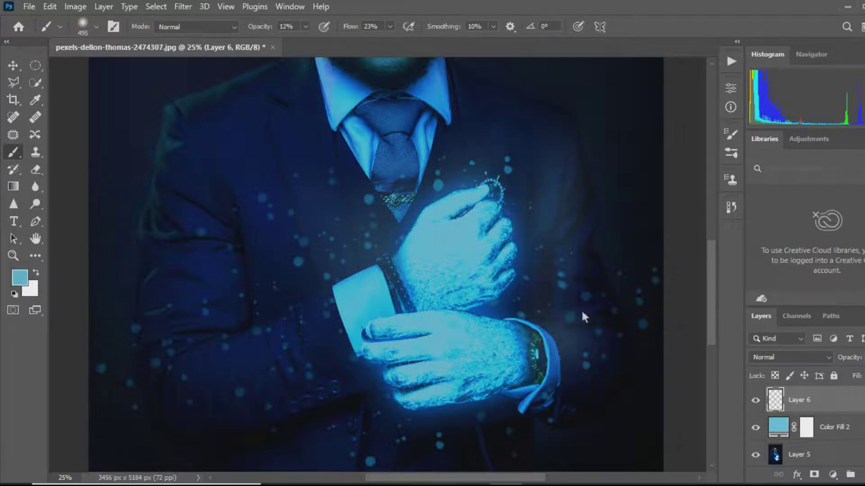
drag(223, 296, 210, 350)
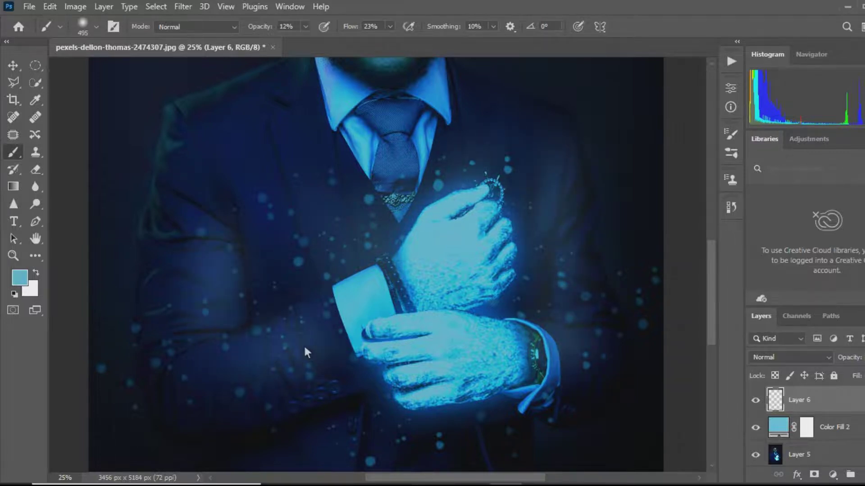
scroll(404, 396, down, 1)
scroll(471, 388, down, 4)
- Resize the brush to 202 px, then to 432 px
right_click(138, 57)
text(202)
key(Return)
right_click(133, 58)
text(432)
key(Return)
- Scroll and zoom around the portrait to review the arm glow
scroll(451, 392, up, 1)
scroll(371, 301, up, 2)
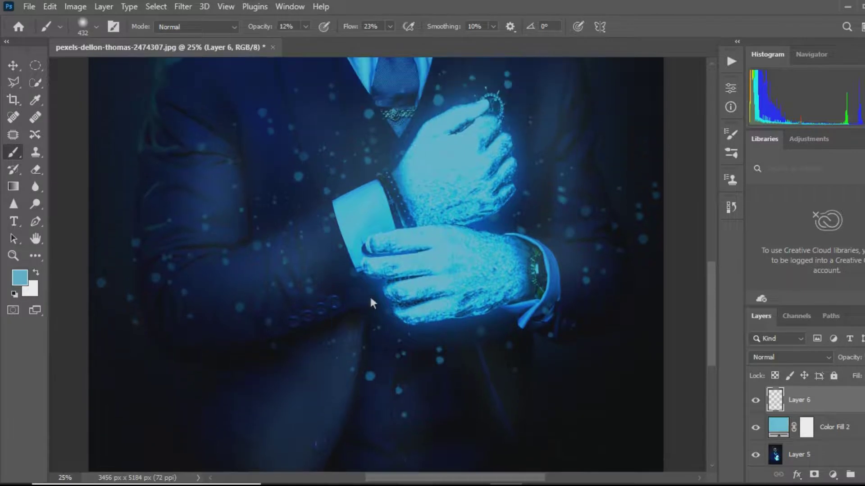
scroll(401, 218, up, 1)
scroll(391, 269, up, 1)
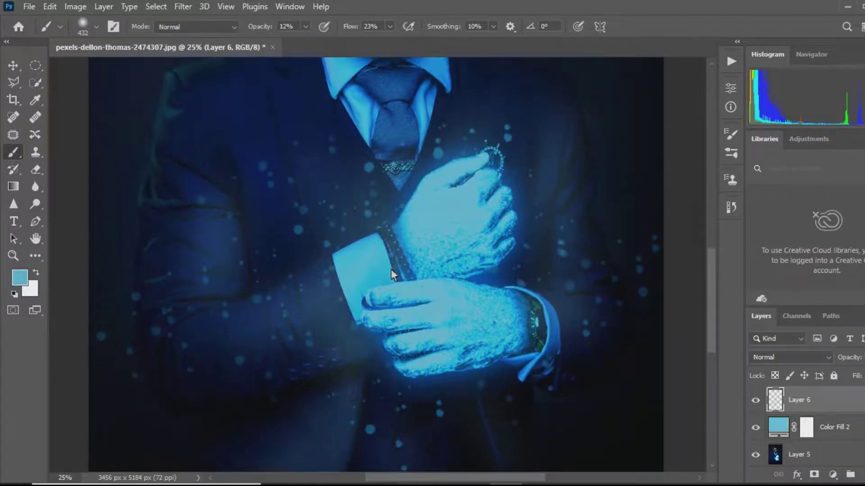
scroll(313, 119, up, 1)
scroll(343, 135, up, 1)
scroll(392, 169, up, 2)
scroll(392, 212, up, 1)
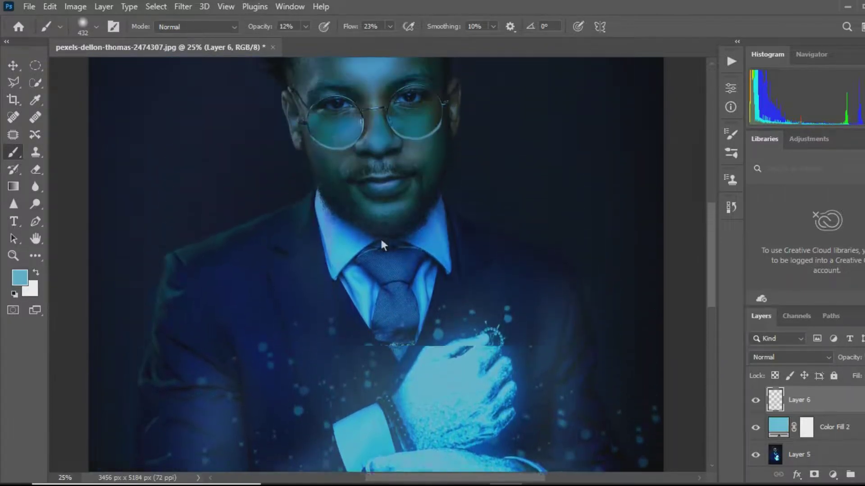
scroll(370, 238, up, 1)
scroll(378, 225, up, 1)
scroll(387, 181, up, 1)
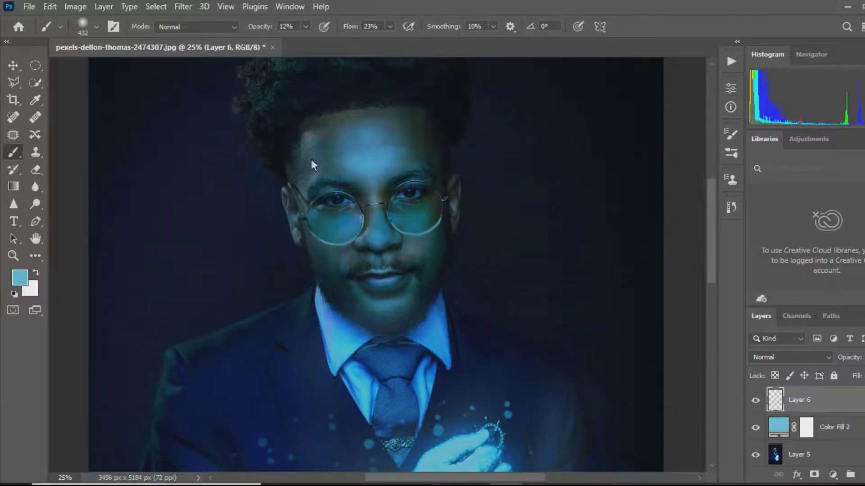
scroll(297, 176, up, 2)
scroll(280, 197, up, 1)
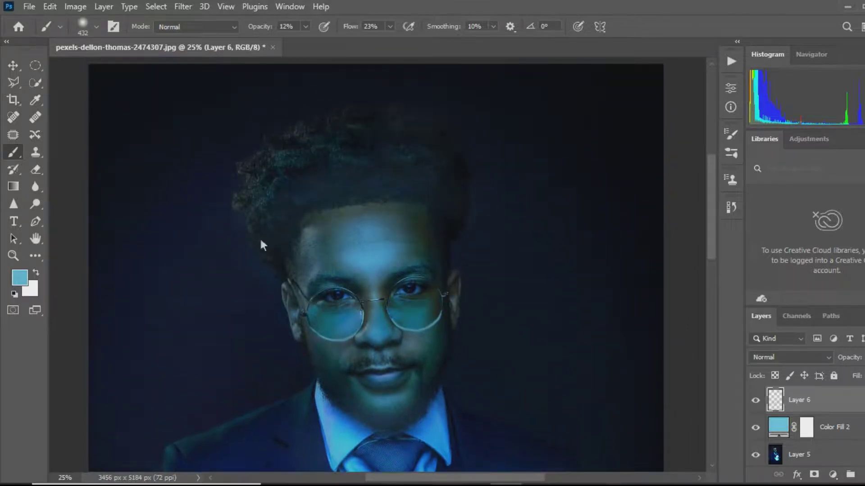
scroll(545, 352, down, 3)
scroll(552, 349, up, 1)
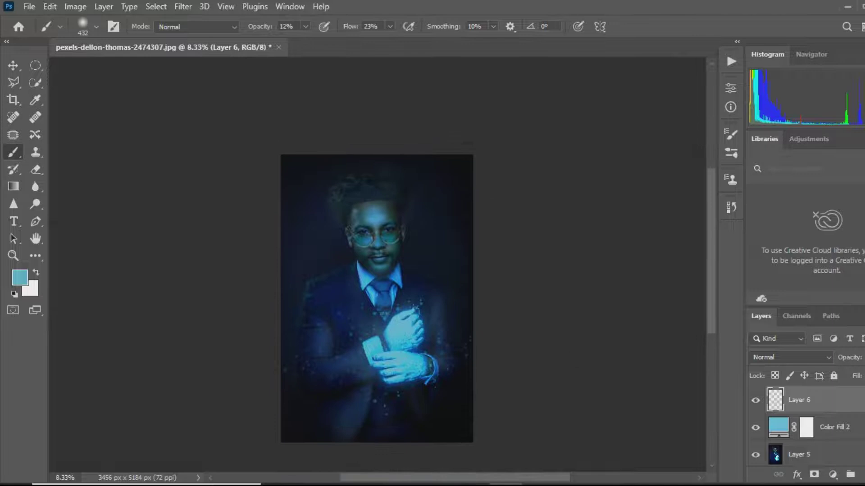
key(ctrl+plus)
key(ctrl+plus)
key(ctrl+plus)
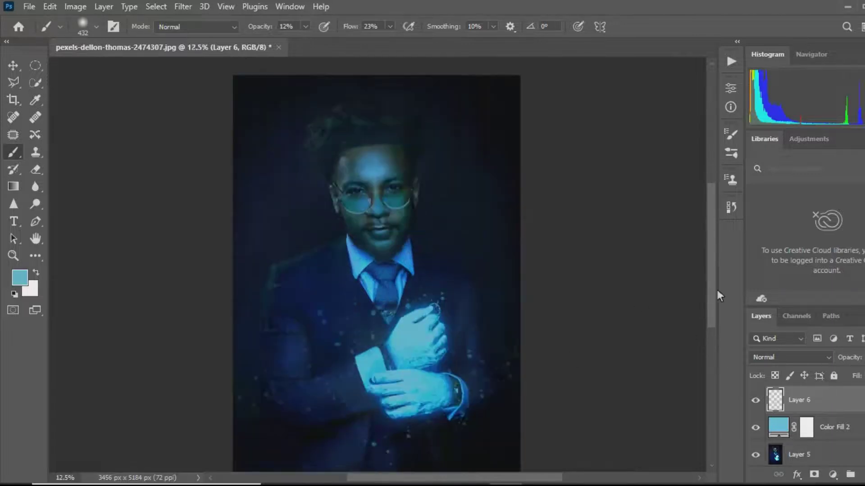
key(ctrl+minus)
scroll(668, 280, down, 1)
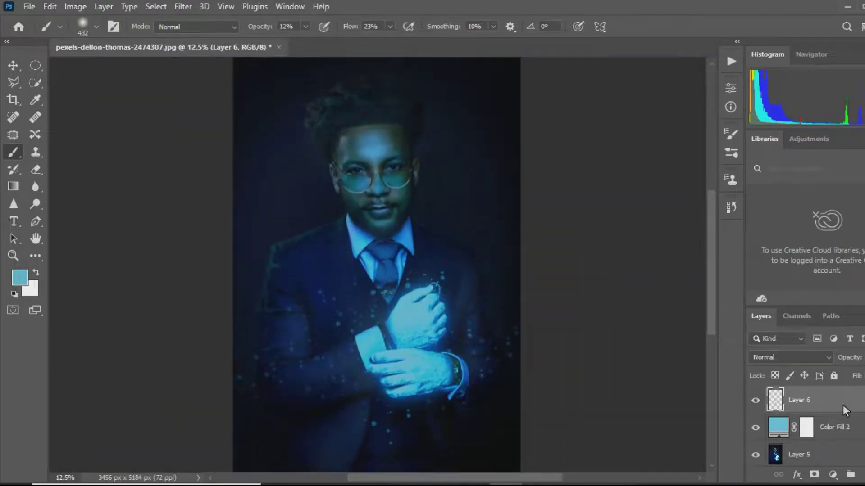
scroll(843, 405, down, 3)
scroll(842, 404, up, 3)
scroll(487, 188, up, 1)
scroll(490, 191, up, 1)
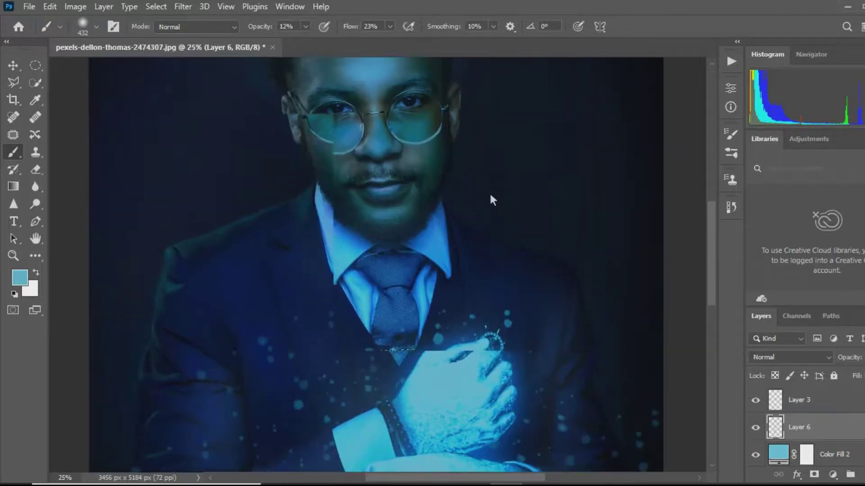
scroll(490, 194, up, 2)
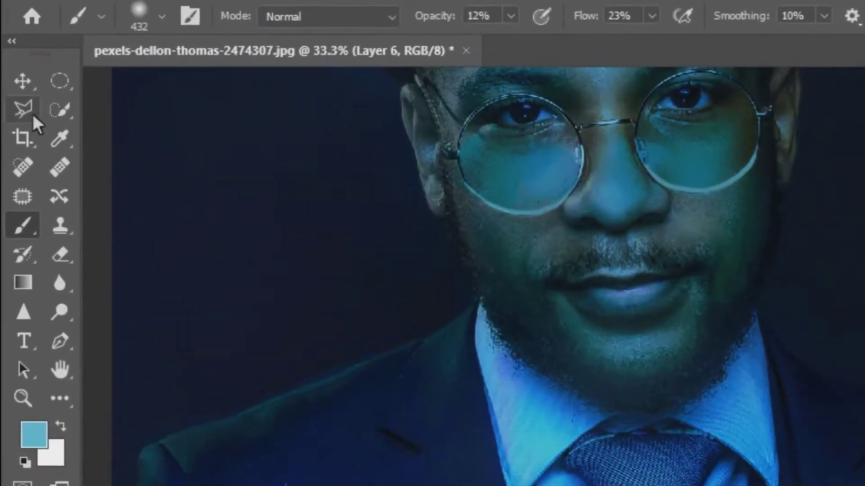
- Select the lower halves of both lenses and fill them with light teal
click(32, 116)
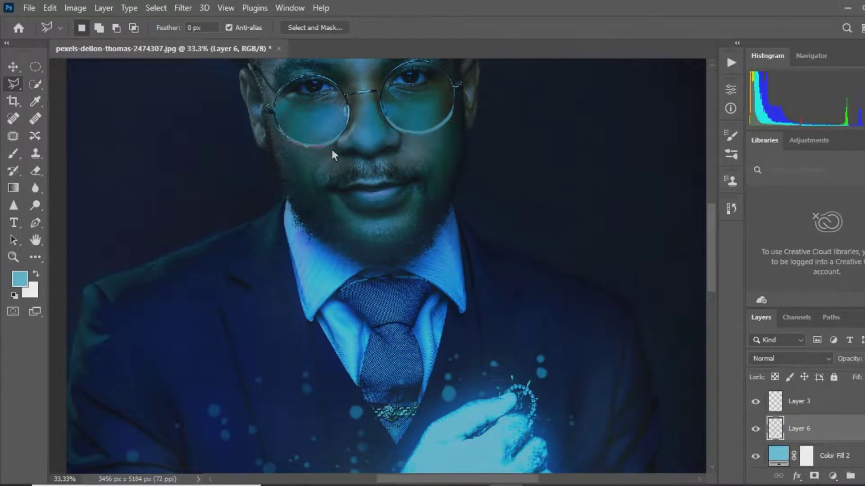
click(348, 118)
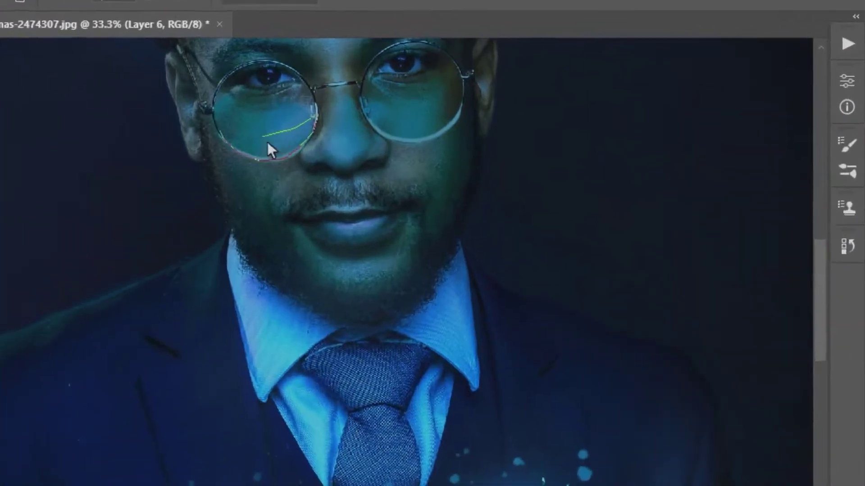
click(201, 144)
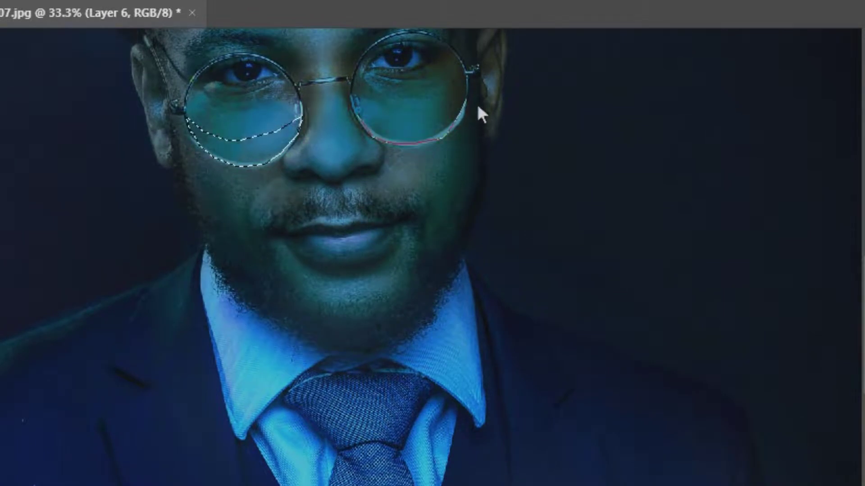
click(366, 118)
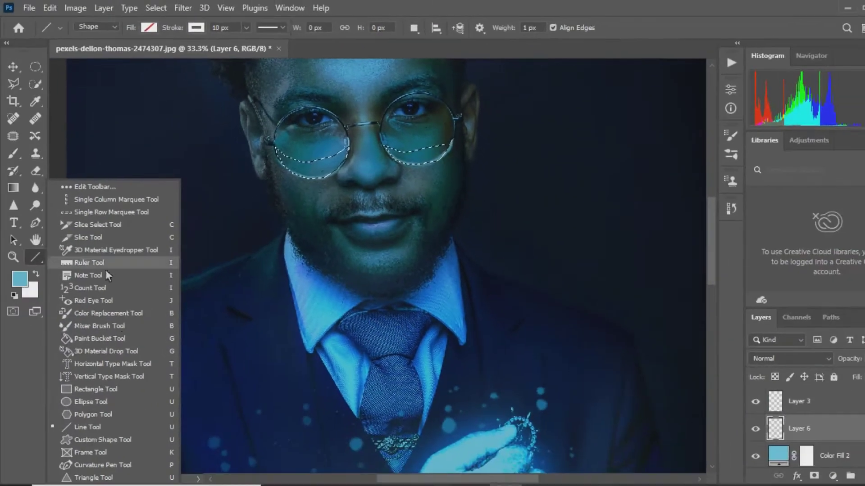
click(100, 338)
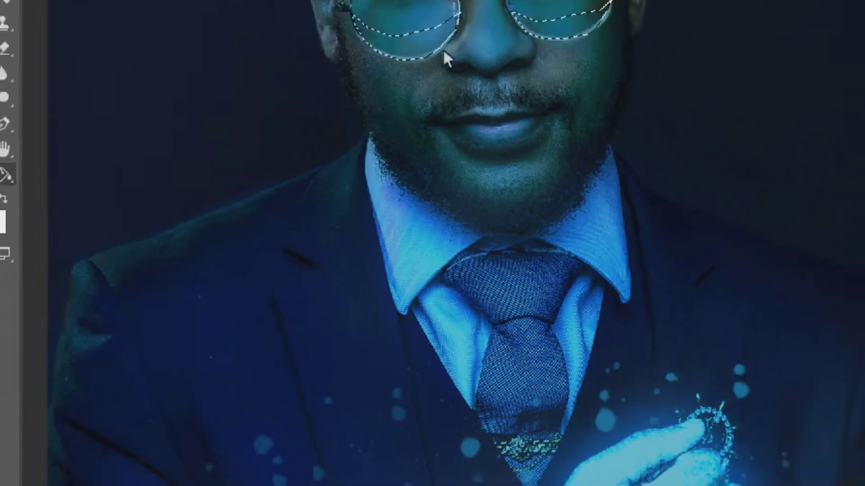
click(318, 173)
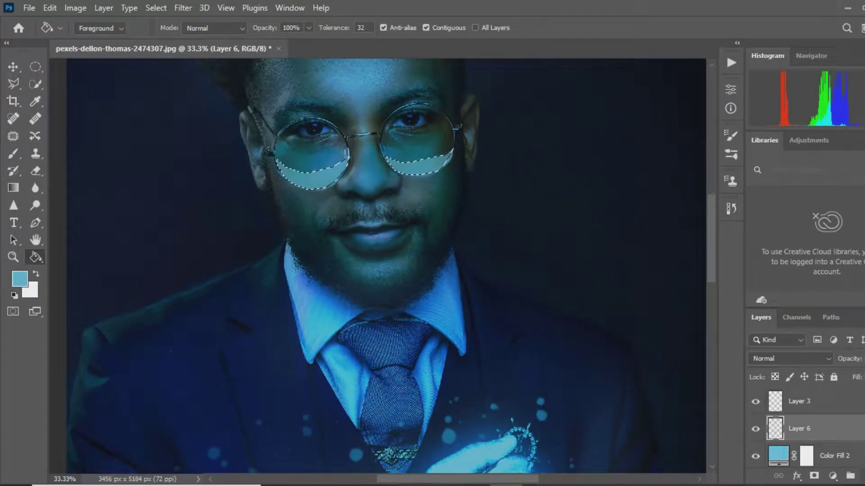
- Try a new Screen-blended layer, then delete it and restore the lens selection
key(ctrl+shift+alt+n)
key(ctrl+d)
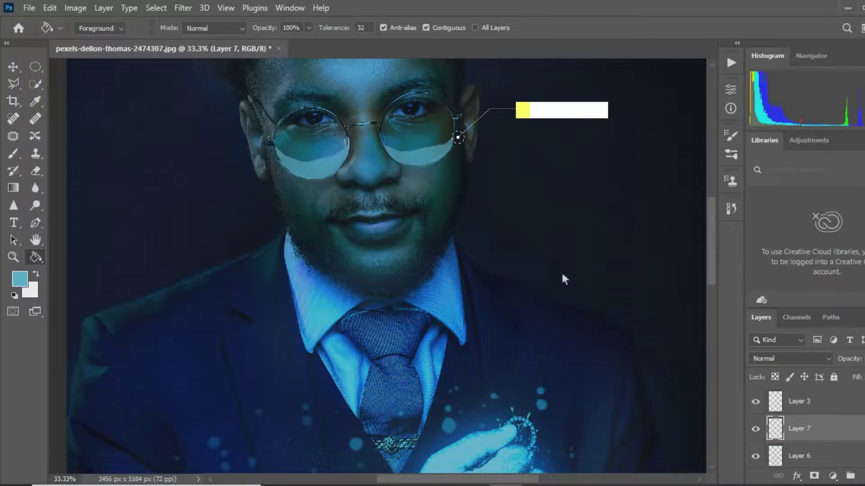
click(829, 358)
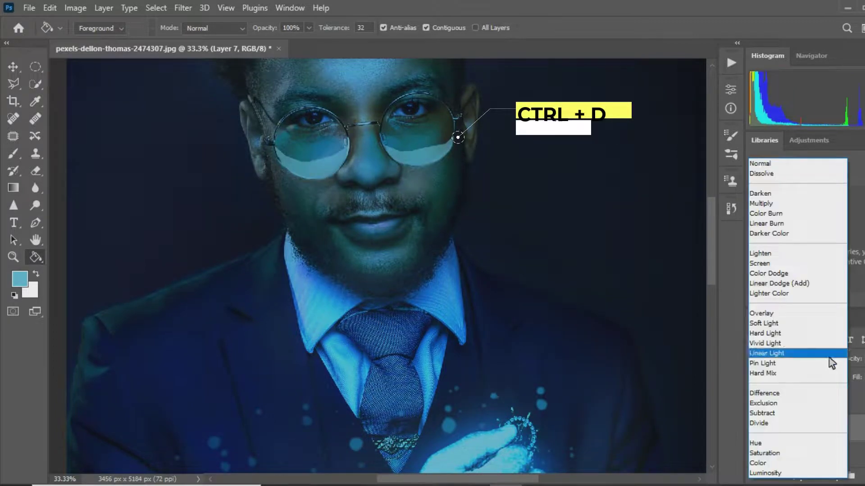
click(798, 269)
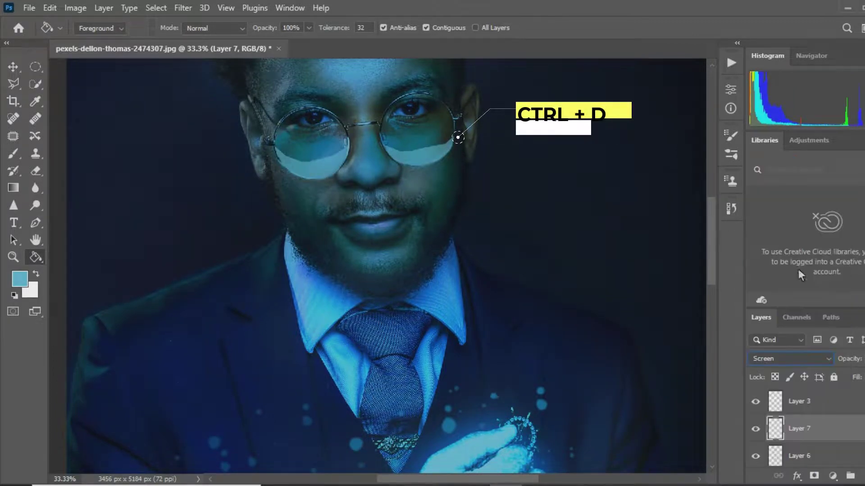
ctrl+click(764, 430)
key(ctrl+e)
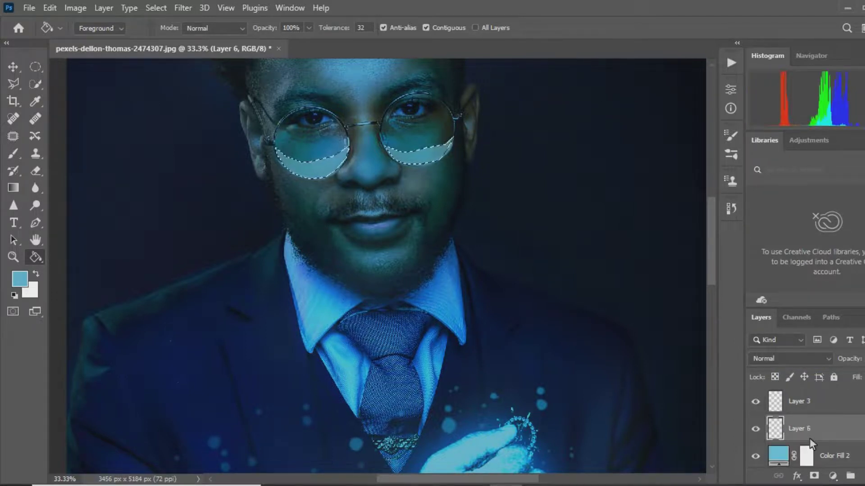
- Set the lens tint layer to Linear Light and Gaussian Blur it at about 15 px
click(829, 359)
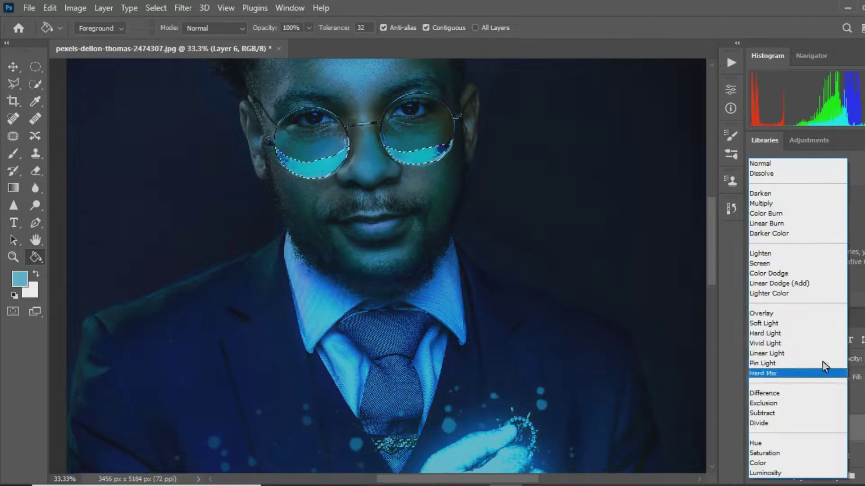
click(820, 354)
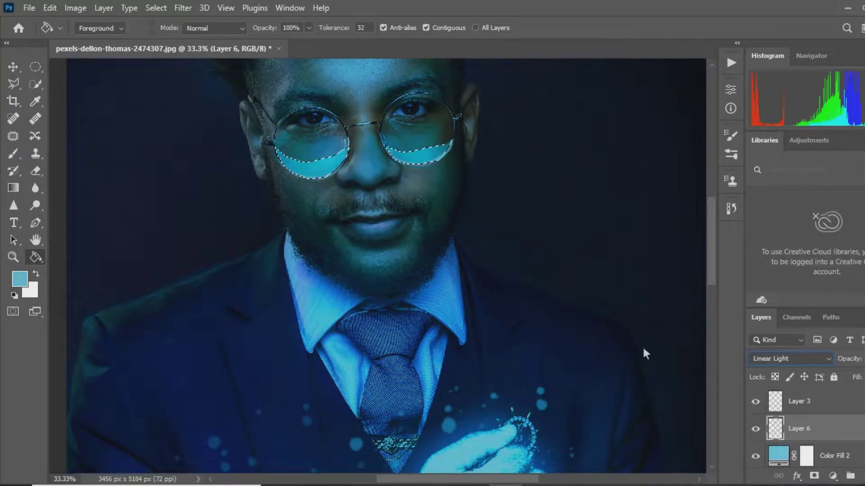
key(ctrl+d)
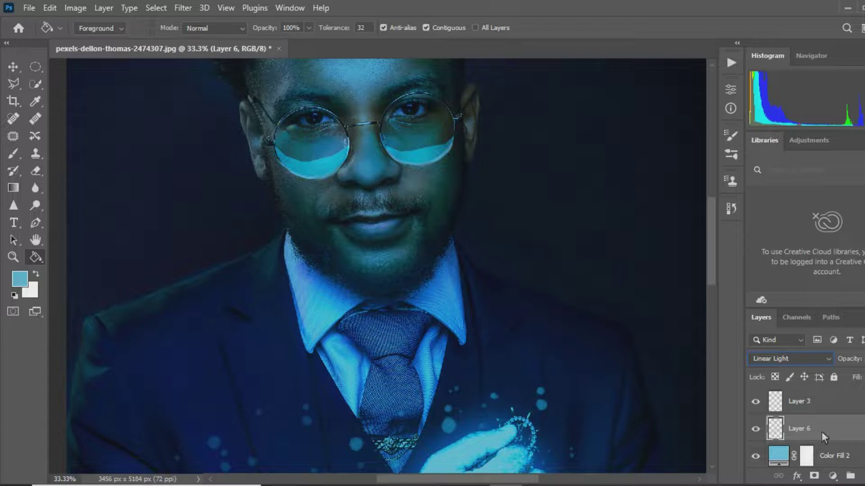
click(183, 8)
mouse_move(256, 161)
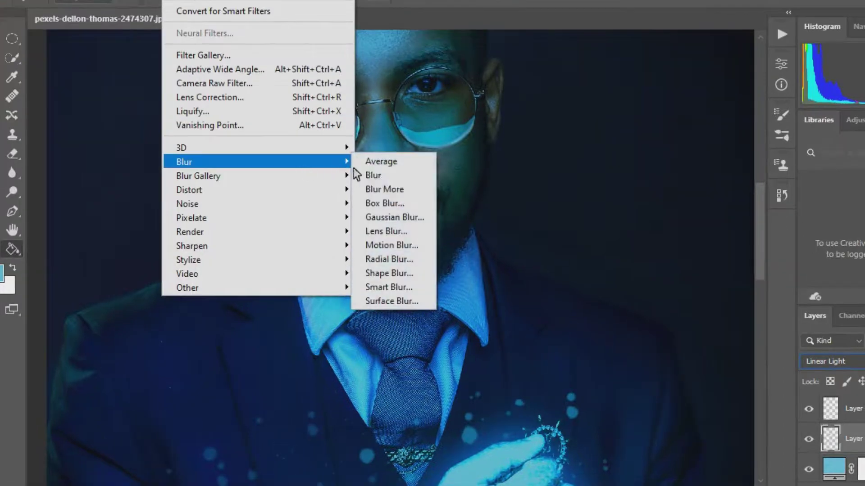
click(393, 229)
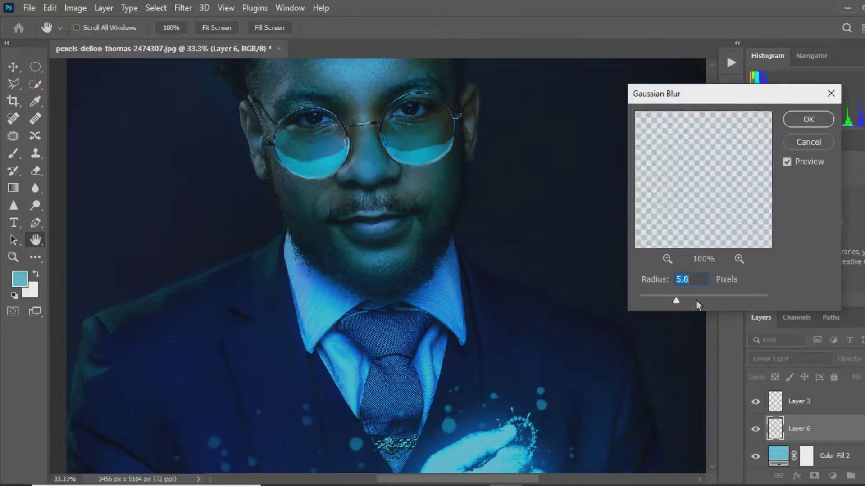
mouse_move(696, 301)
mouse_down()
mouse_move(710, 299)
mouse_move(699, 300)
mouse_up()
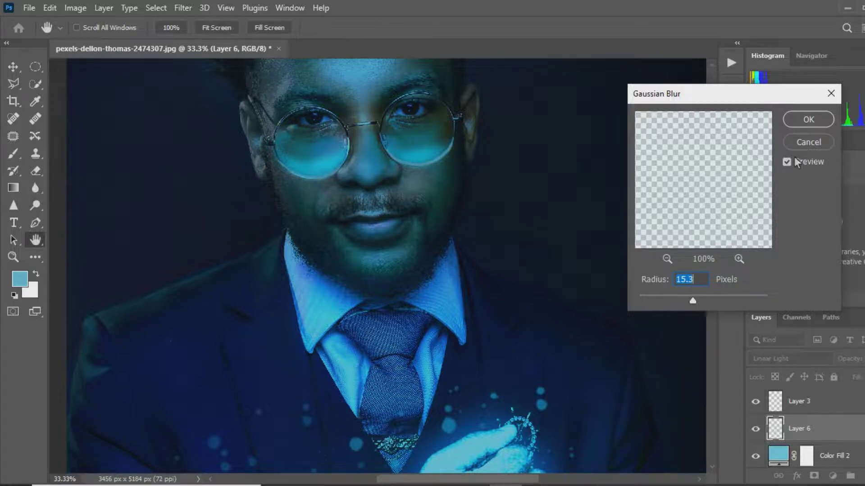
key(Return)
key(g)
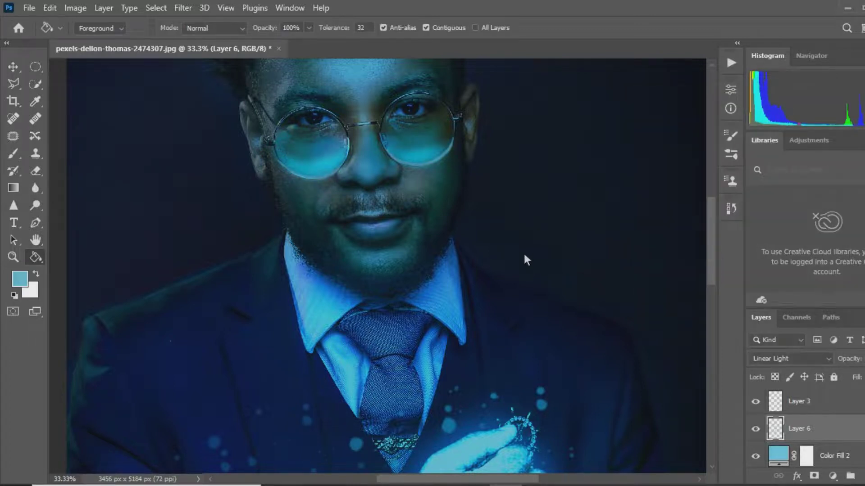
- Zoom in on the glasses and add a new empty layer for eye highlights
key(ctrl+plus)
key(ctrl+plus)
scroll(412, 194, up, 1)
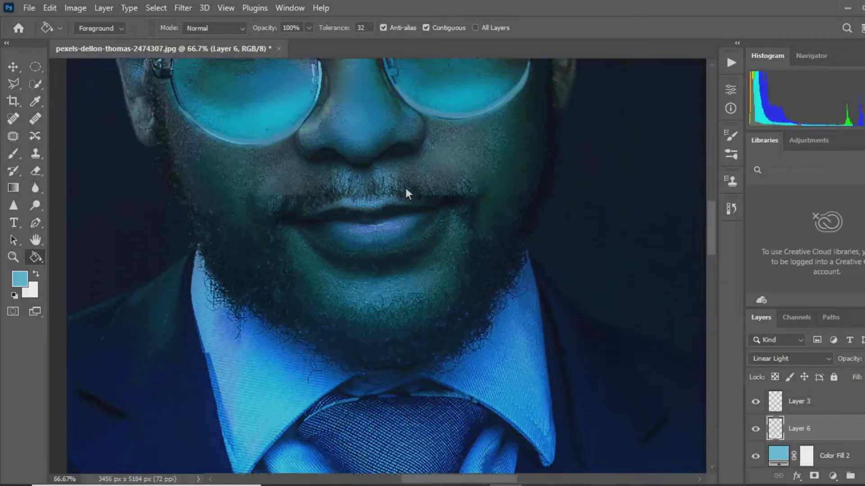
scroll(409, 193, up, 3)
scroll(408, 194, up, 1)
scroll(407, 193, up, 2)
key(ctrl+plus)
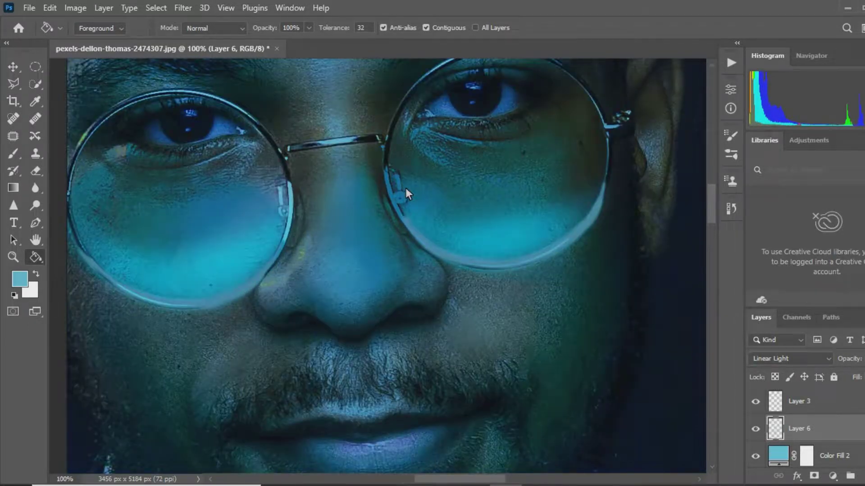
scroll(405, 188, up, 1)
scroll(405, 187, up, 1)
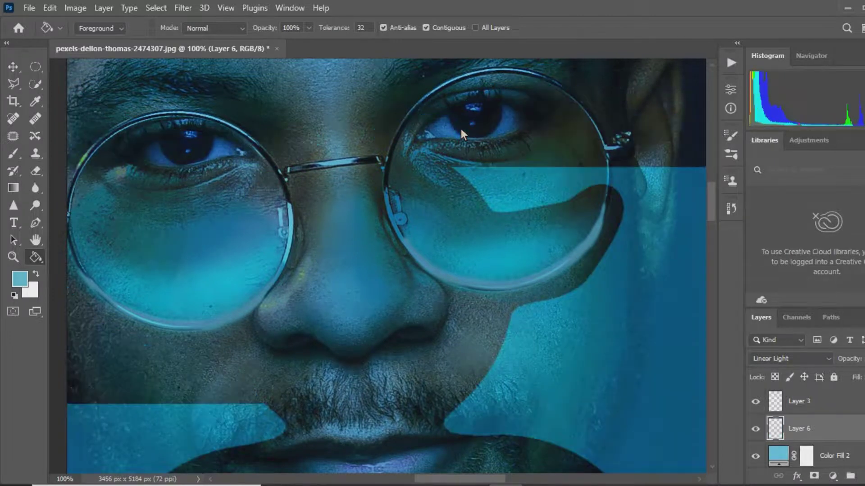
key(ctrl+shift+alt+n)
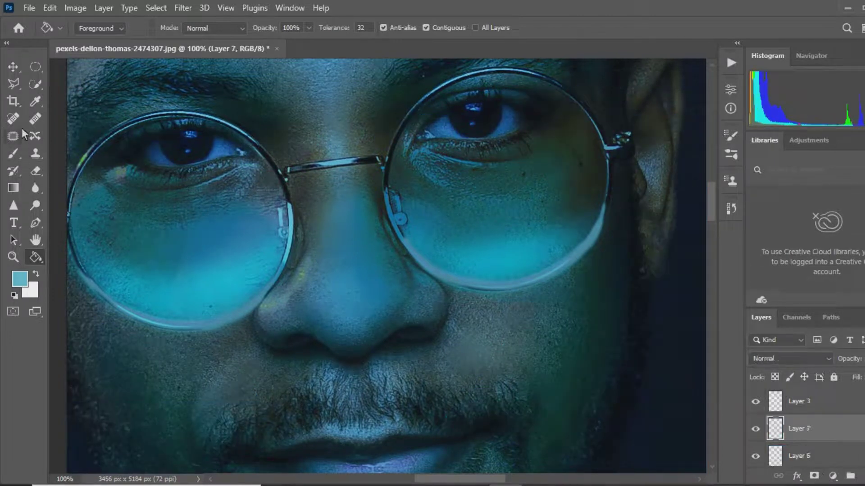
- Select crescent shapes along the lower edges of both pupils with the Polygonal Lasso
click(14, 84)
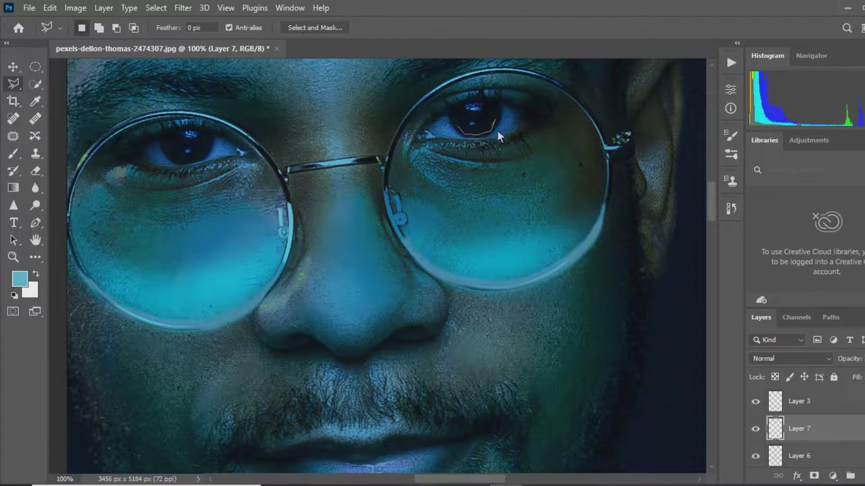
click(464, 130)
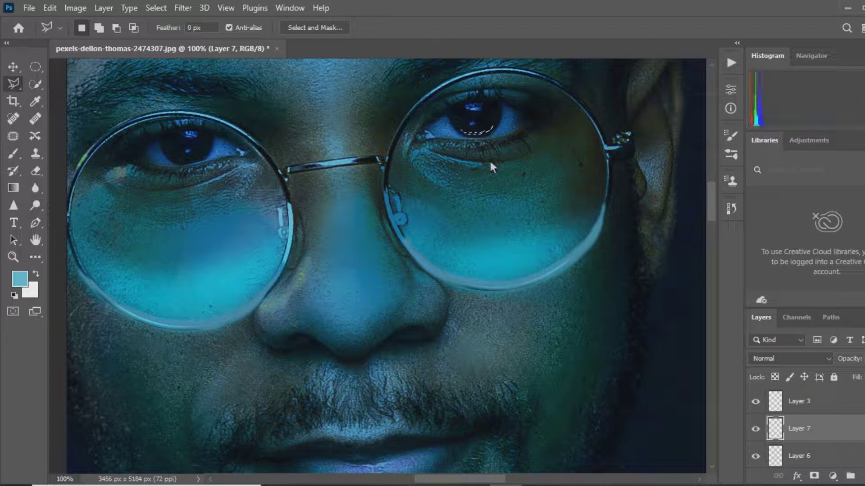
shift+click(207, 149)
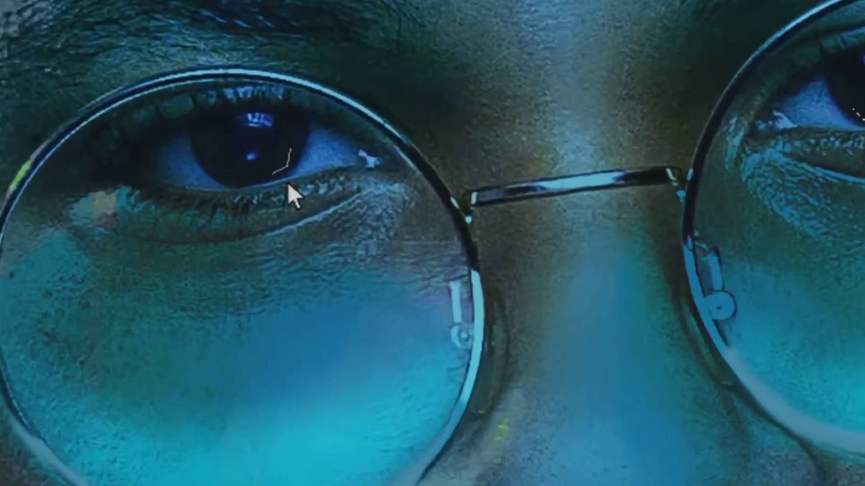
click(249, 180)
click(215, 169)
click(201, 152)
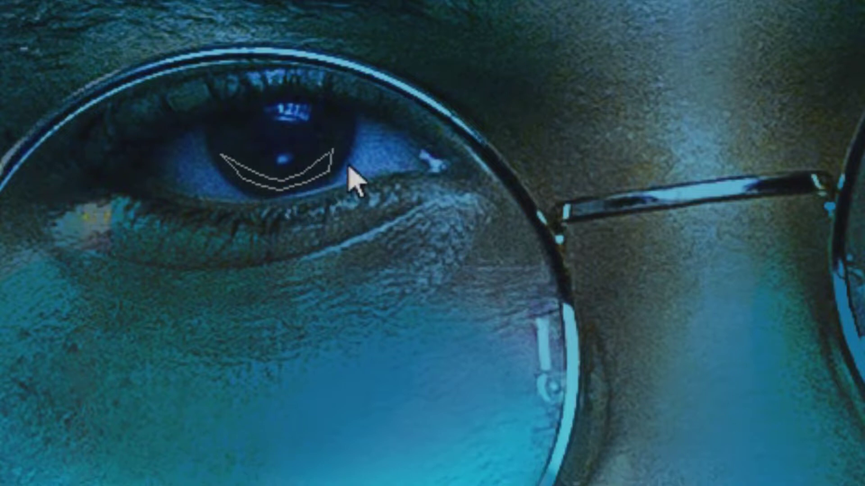
double_click(353, 180)
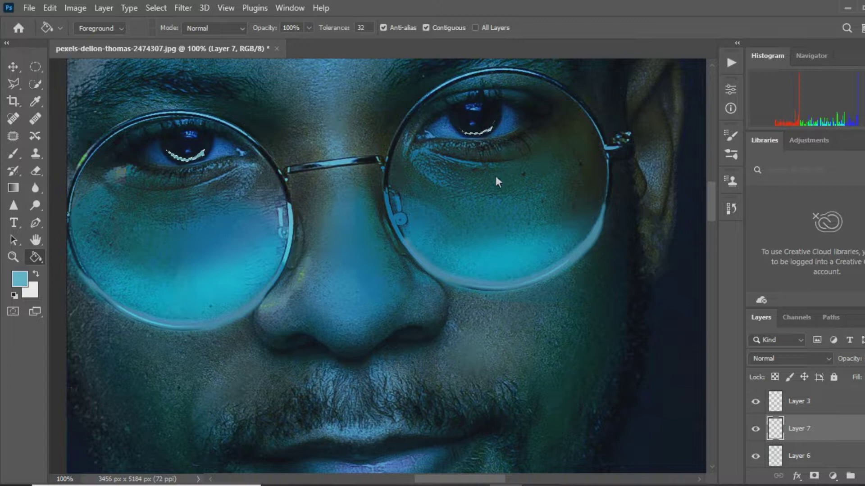
- Blend the highlight layer as Screen and apply a 4.0 px Gaussian Blur
click(788, 358)
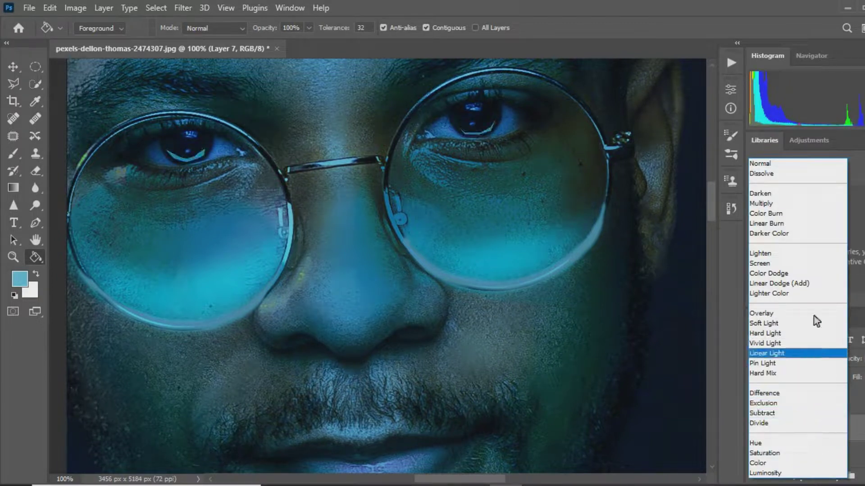
click(799, 268)
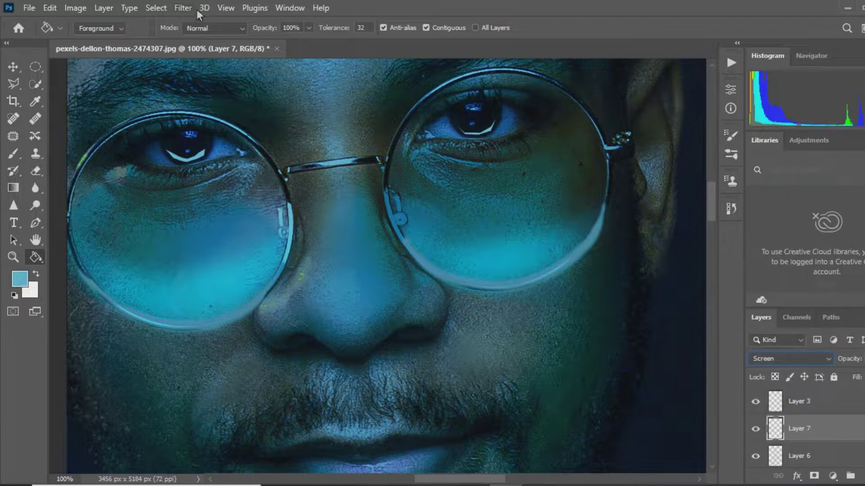
click(192, 8)
click(395, 228)
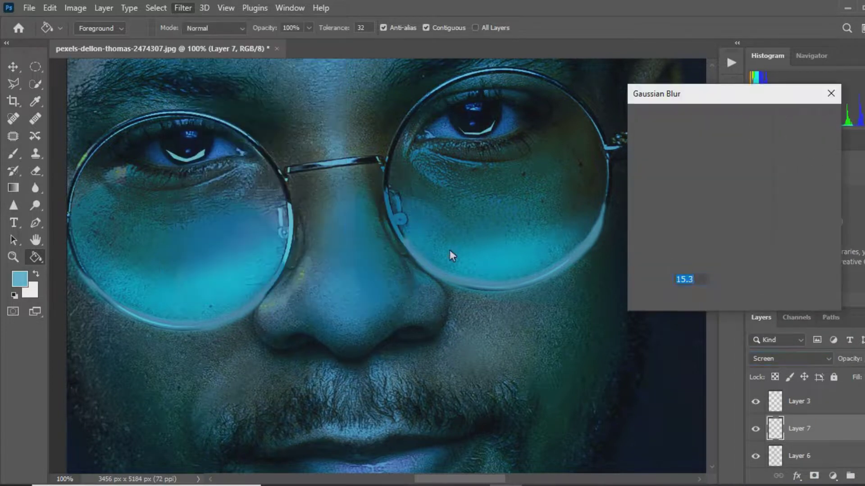
click(668, 298)
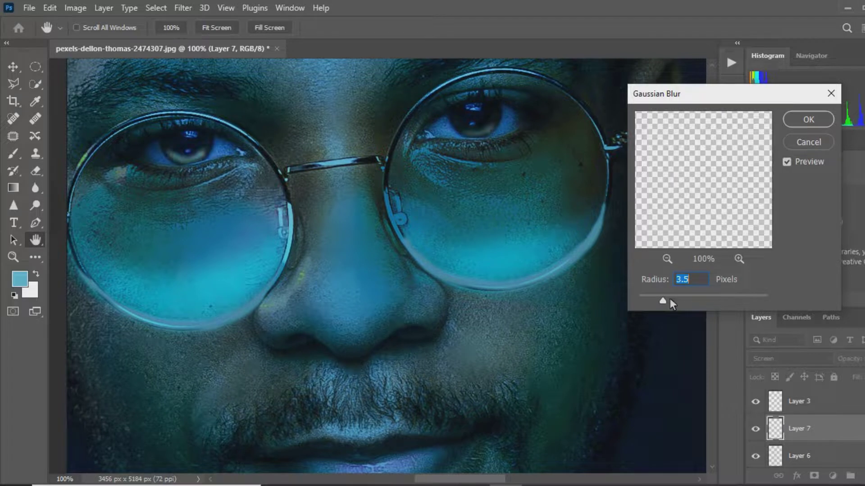
drag(674, 300, 674, 300)
click(814, 125)
- Zoom out to view the whole portrait
key(ctrl+minus)
key(ctrl+minus)
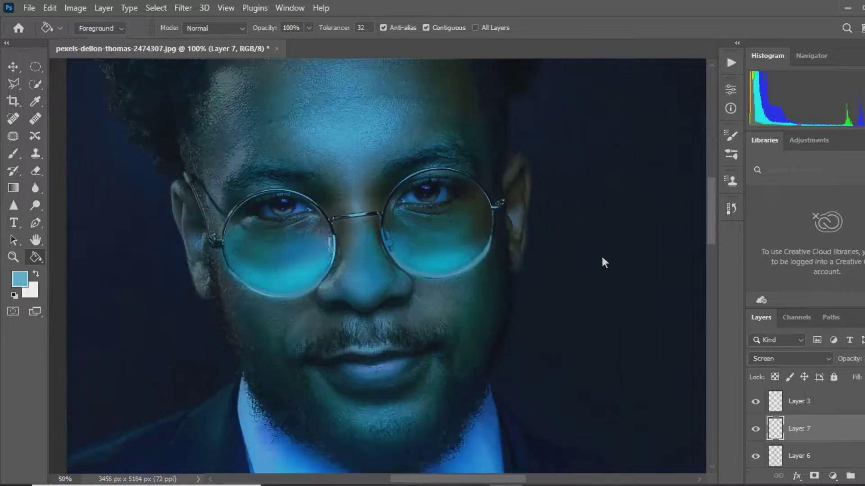
key(ctrl+minus)
key(ctrl+minus)
key(ctrl+minus)
scroll(593, 267, down, 2)
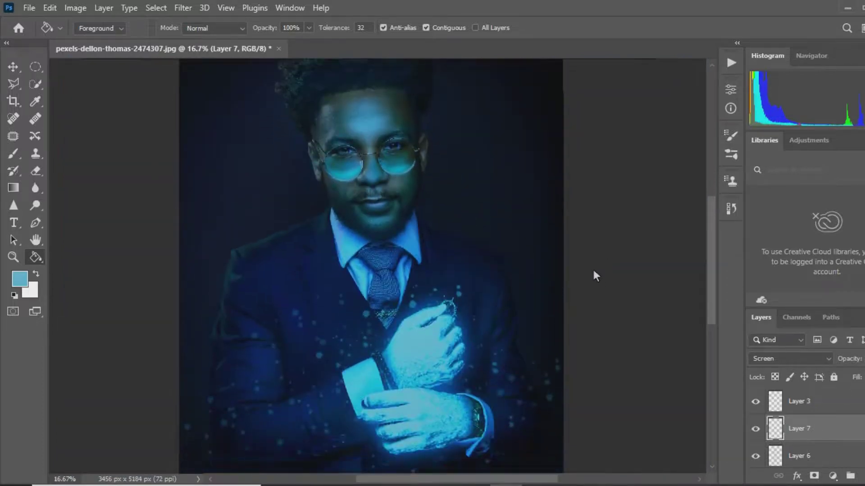
key(ctrl+minus)
- At 12.5% zoom, start a curvature pen path right of the face, looping over the head
key(ctrl+plus)
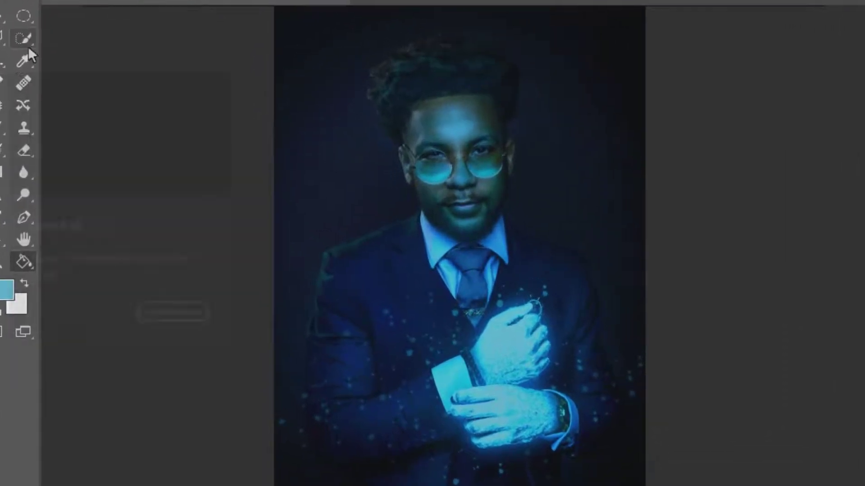
right_click(23, 217)
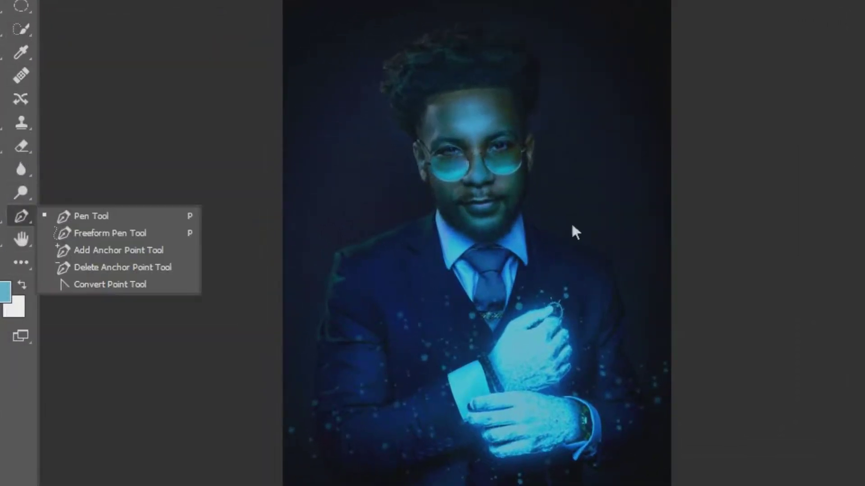
click(585, 247)
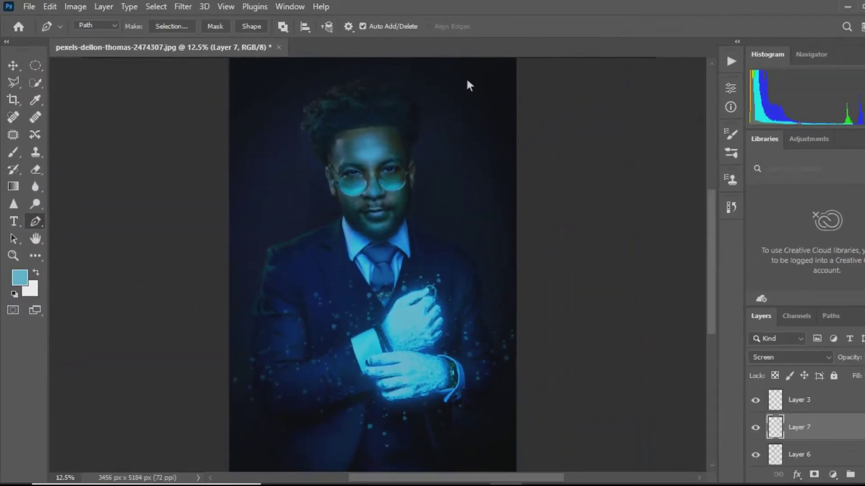
drag(458, 74, 315, 121)
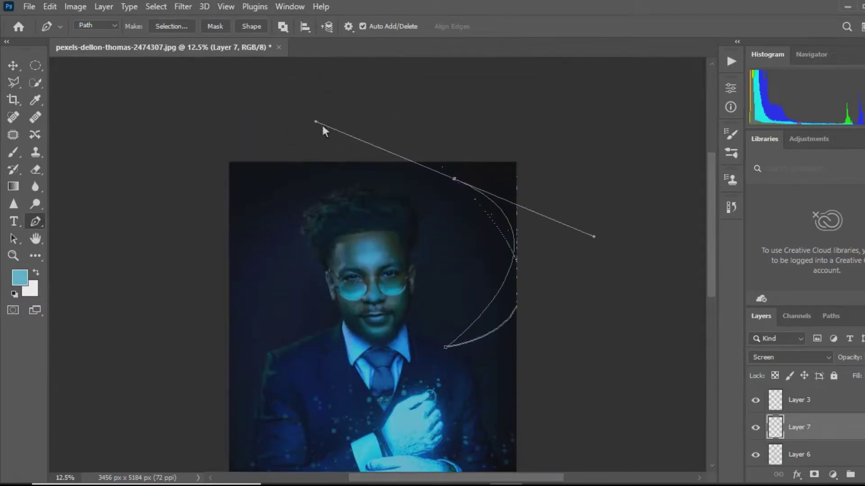
drag(286, 196, 280, 206)
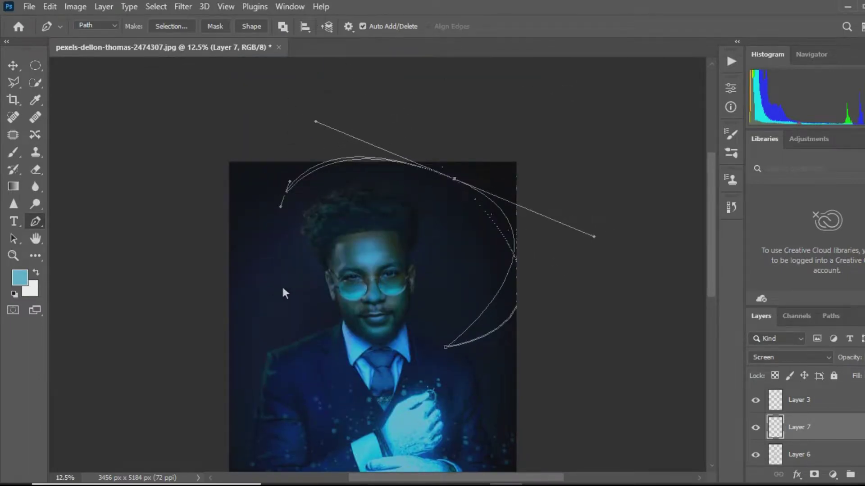
- Curve the path across and around the hands, add a new layer, and end it near the bottom
scroll(634, 277, down, 5)
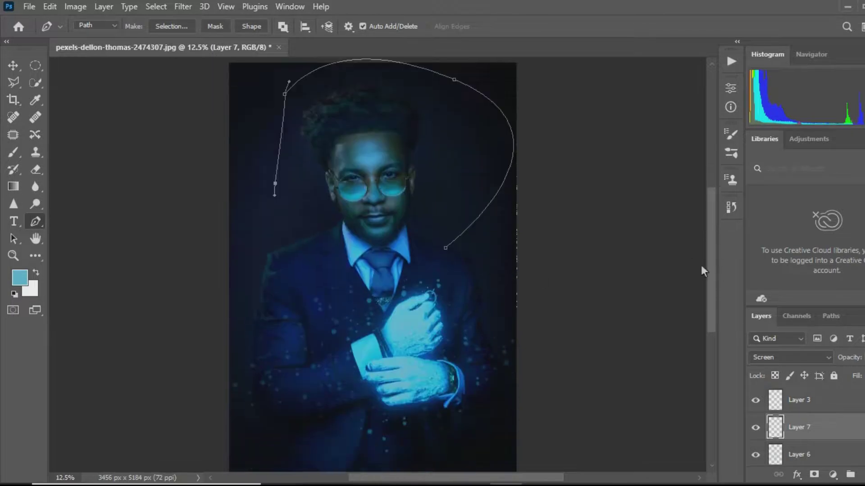
drag(294, 244, 301, 249)
scroll(469, 259, down, 3)
drag(402, 250, 512, 306)
drag(496, 356, 455, 377)
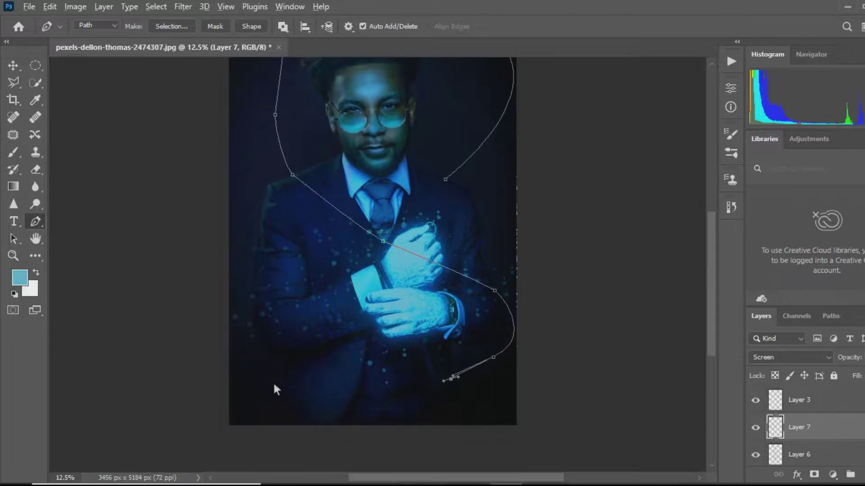
scroll(282, 397, up, 1)
key(ctrl+shift+alt+n)
click(251, 435)
scroll(316, 143, up, 2)
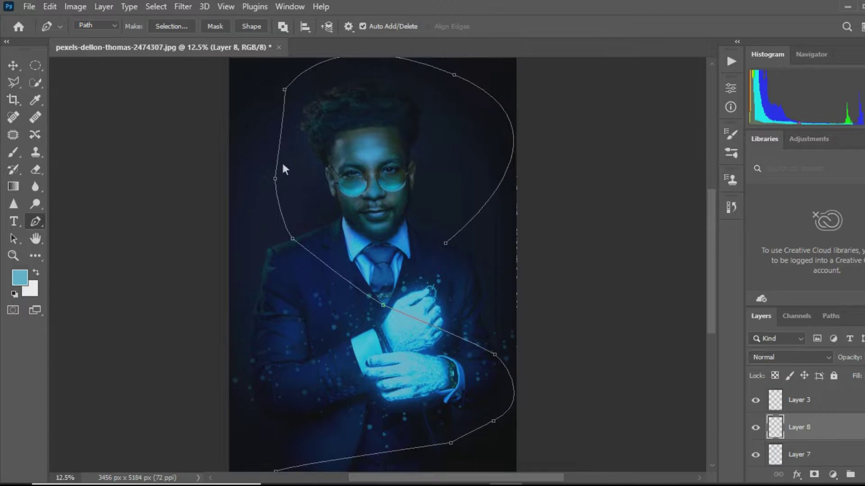
- Convert the path into a shape layer with Combine Shapes
click(250, 27)
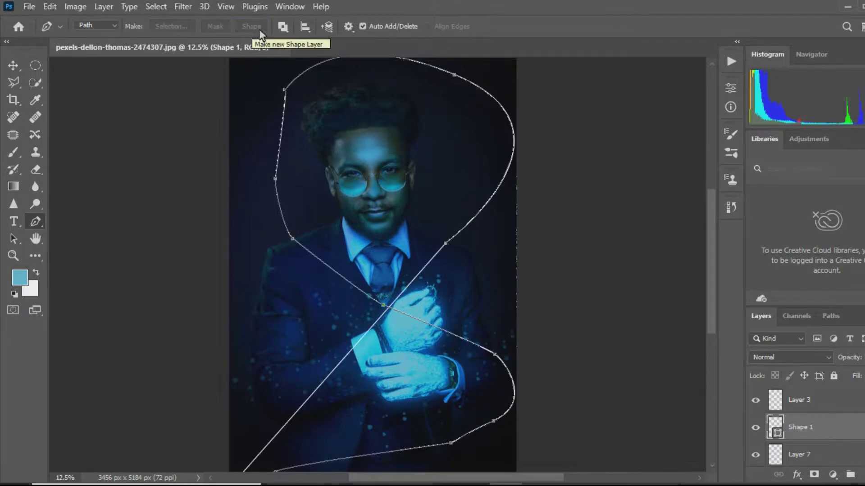
scroll(579, 275, down, 1)
scroll(579, 278, up, 1)
click(305, 26)
click(283, 26)
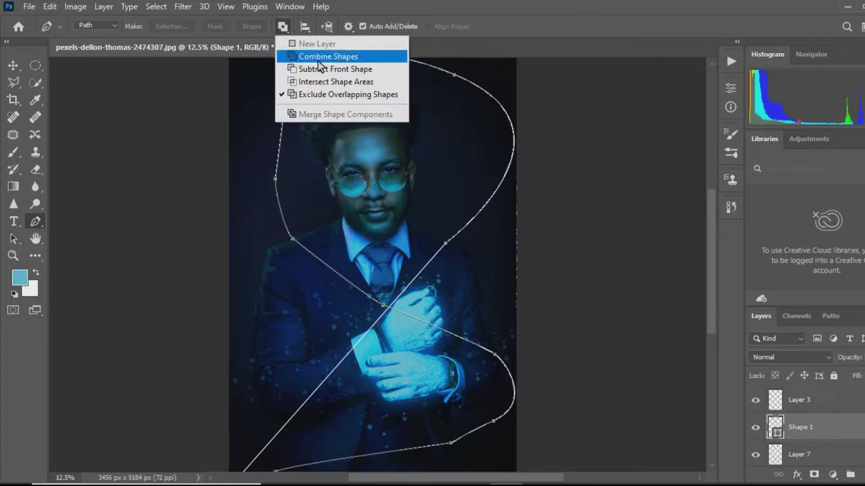
click(318, 60)
scroll(591, 275, down, 1)
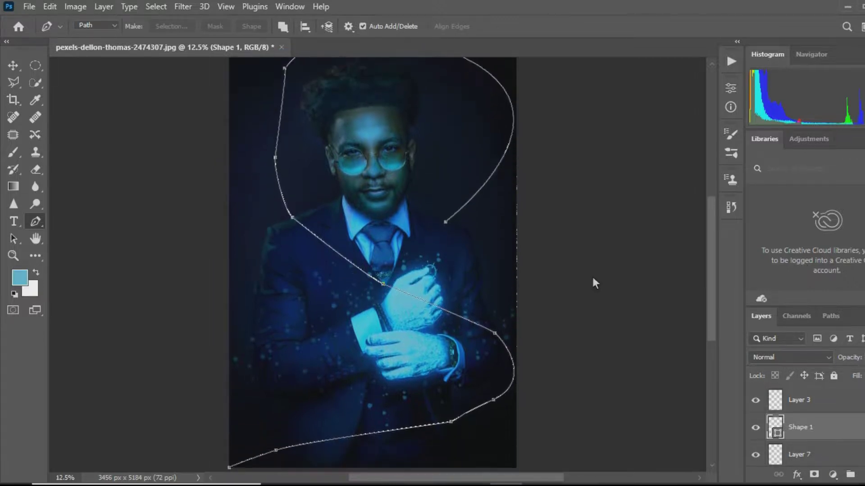
scroll(592, 280, up, 1)
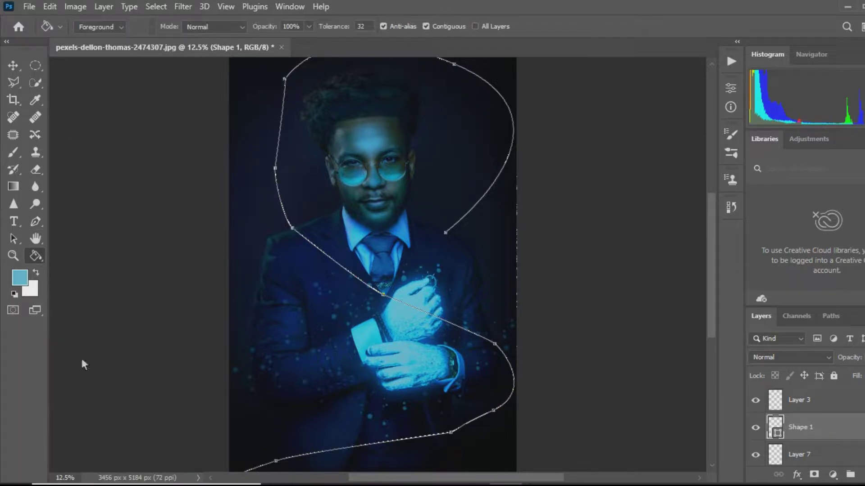
- Set the shape's stroke width to 18 px from the Line tool options
right_click(36, 256)
click(107, 431)
click(225, 29)
key(BackSpace)
text(8)
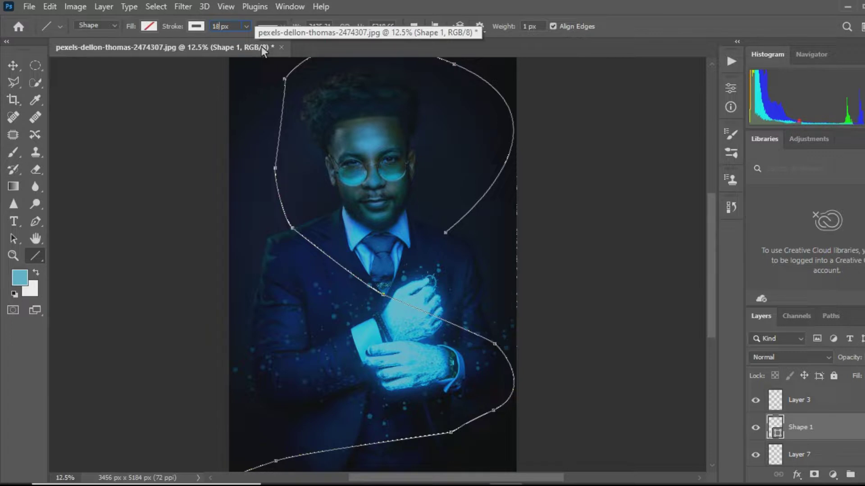
key(Return)
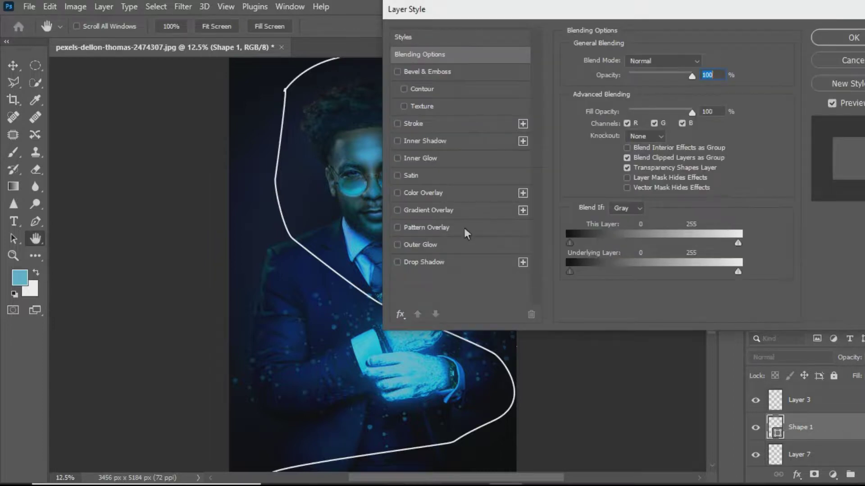
- Enable Outer Glow on Shape 1 at 55% opacity and 95 px size, tuning spread and range
click(405, 246)
click(495, 248)
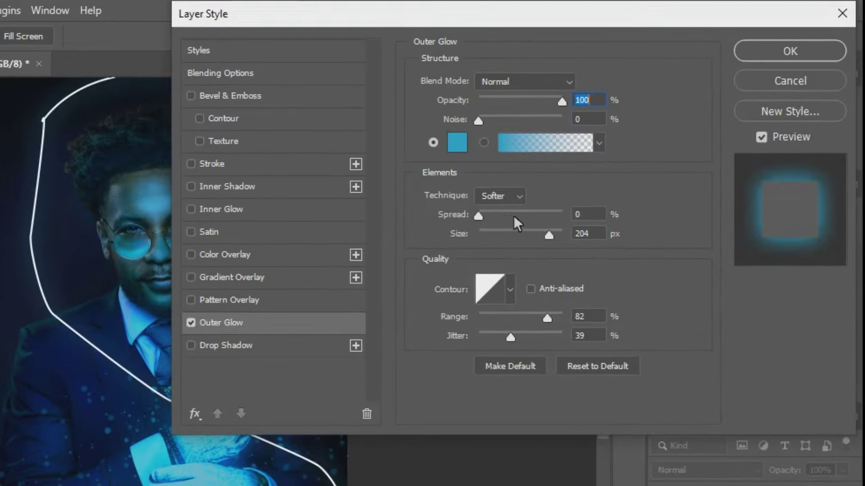
drag(514, 216, 525, 219)
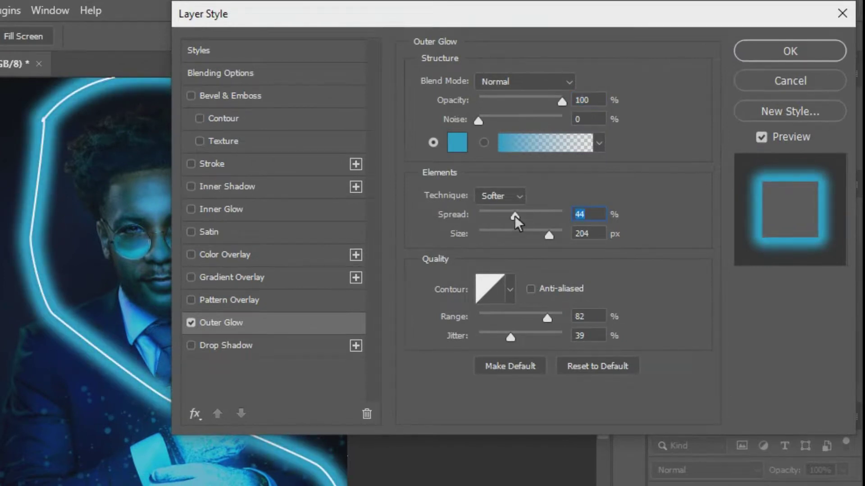
drag(545, 103, 524, 102)
mouse_move(547, 318)
mouse_down()
mouse_move(571, 321)
mouse_move(502, 323)
mouse_up()
text(93)
mouse_move(549, 235)
mouse_down()
mouse_move(512, 238)
mouse_move(523, 239)
mouse_up()
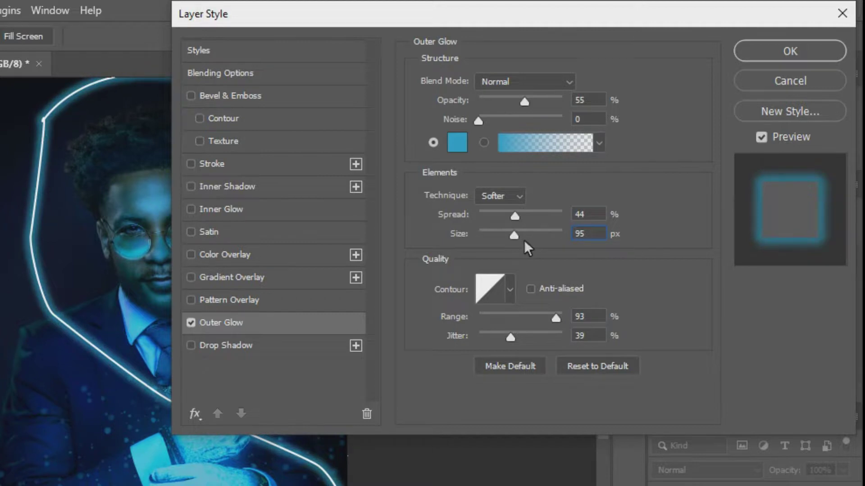
mouse_move(563, 318)
mouse_down()
mouse_move(545, 318)
mouse_move(557, 320)
mouse_up()
drag(514, 216, 503, 221)
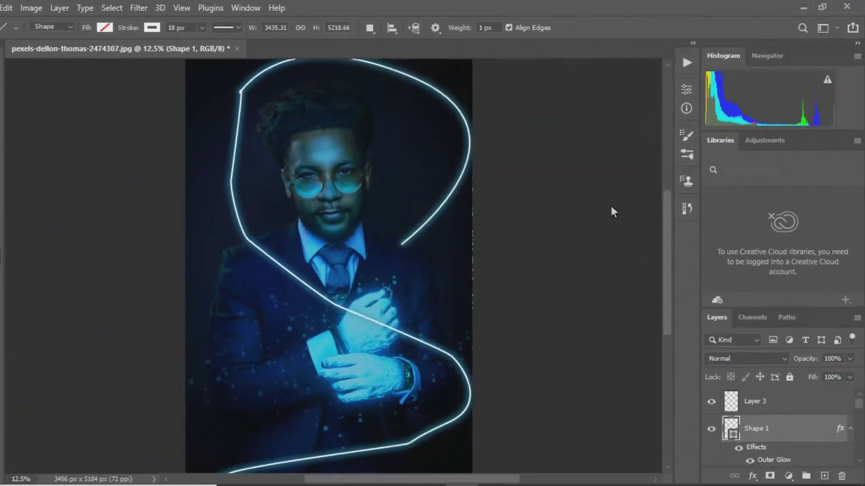
- Convert the swirl Shape 1 layer to a smart object
scroll(830, 439, down, 5)
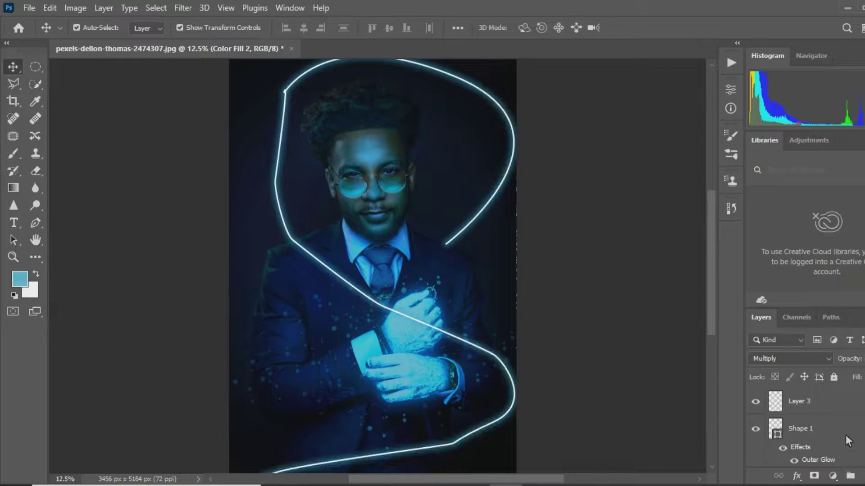
click(845, 435)
right_click(844, 433)
click(753, 187)
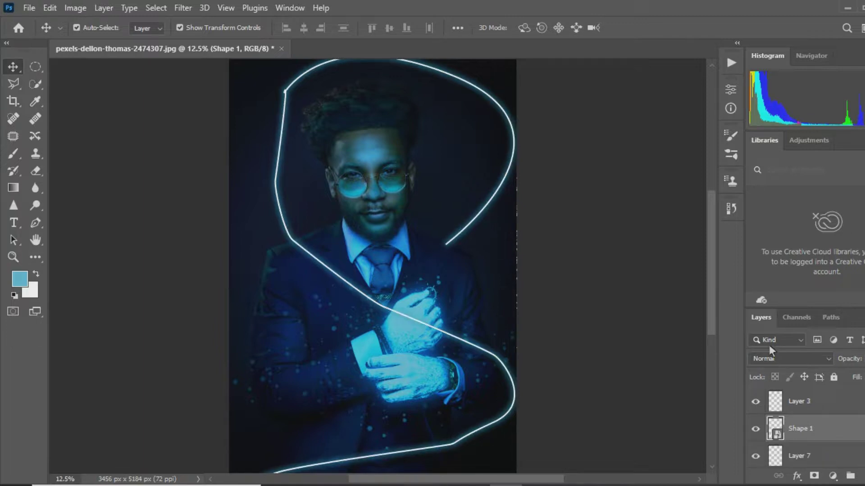
- Apply a Motion Blur of 117 pixels distance at a 69° angle to the swirl
click(762, 431)
click(183, 8)
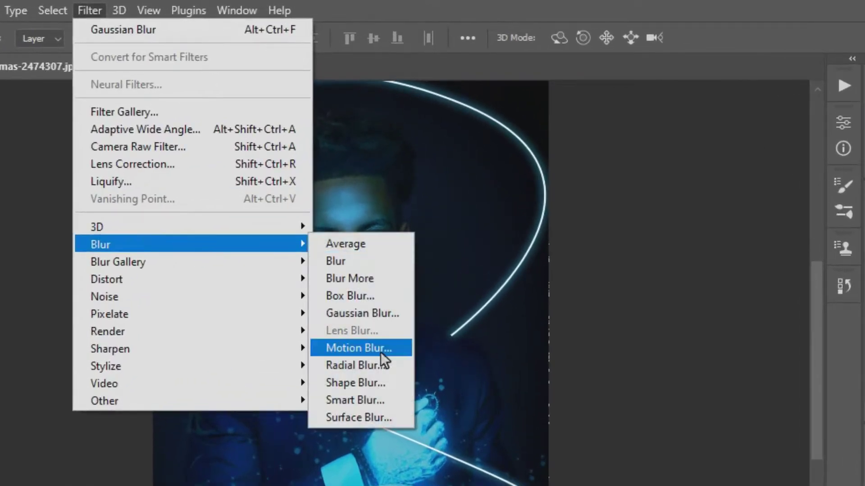
click(380, 352)
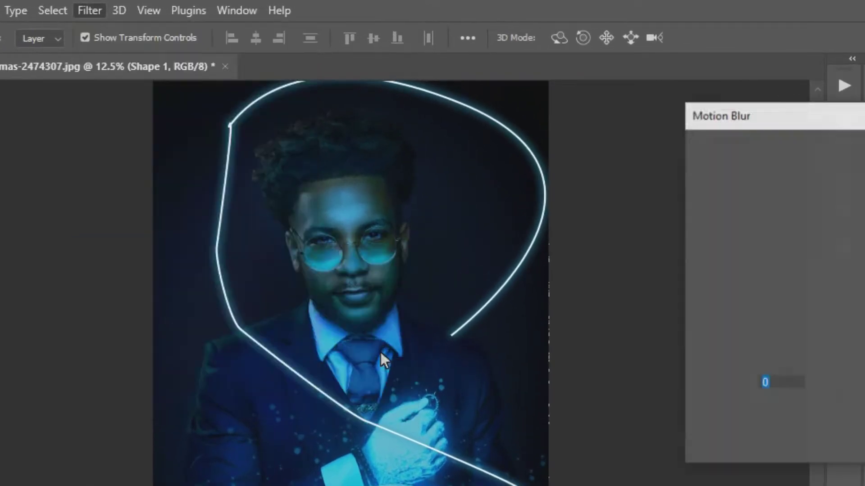
click(785, 451)
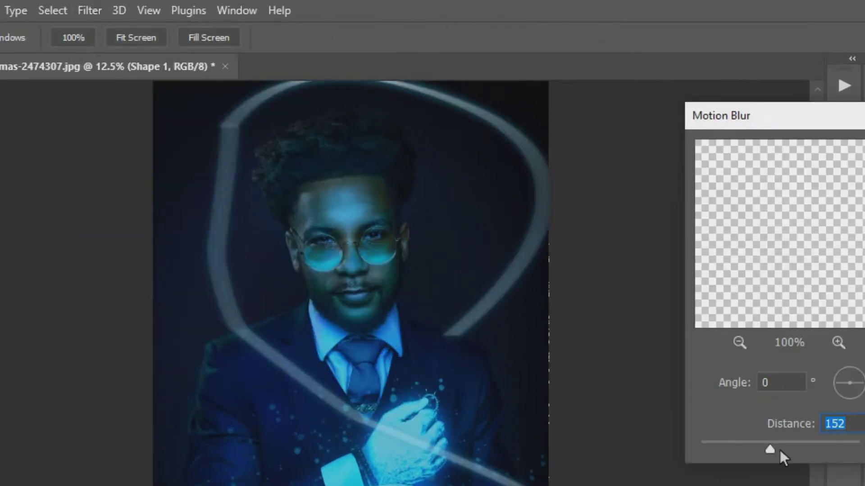
drag(785, 450, 821, 451)
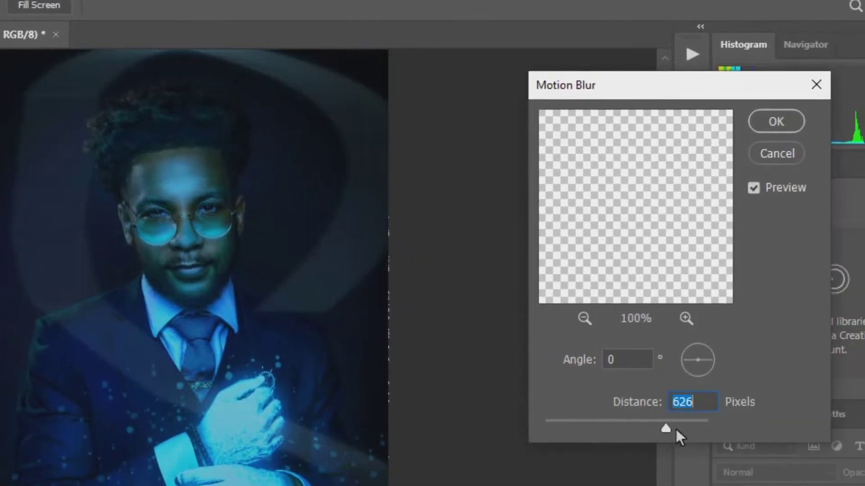
drag(675, 428, 615, 428)
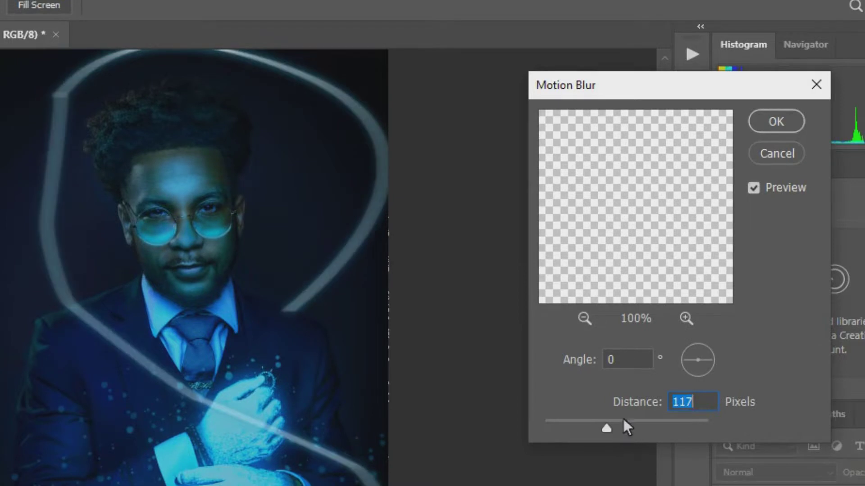
key(shift+Tab)
text(45)
click(702, 368)
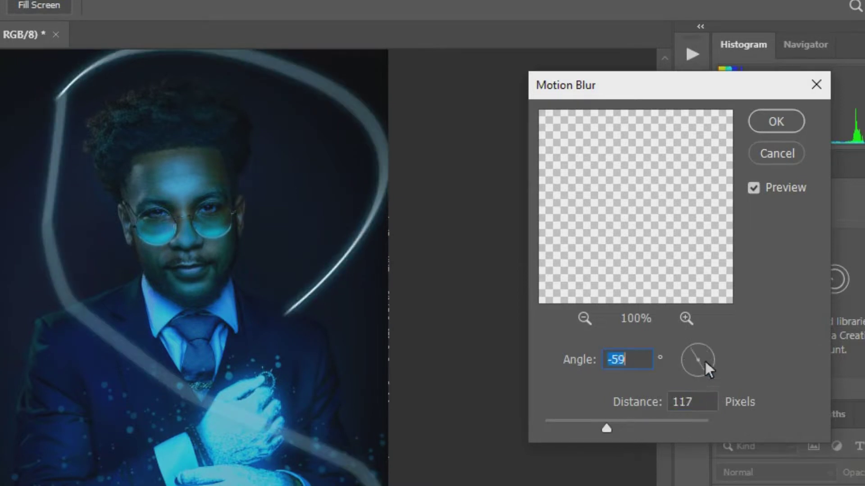
click(705, 369)
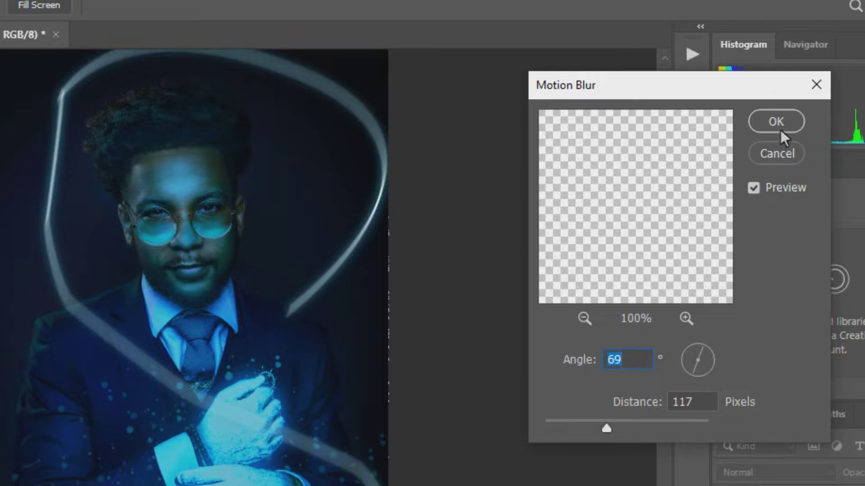
click(782, 128)
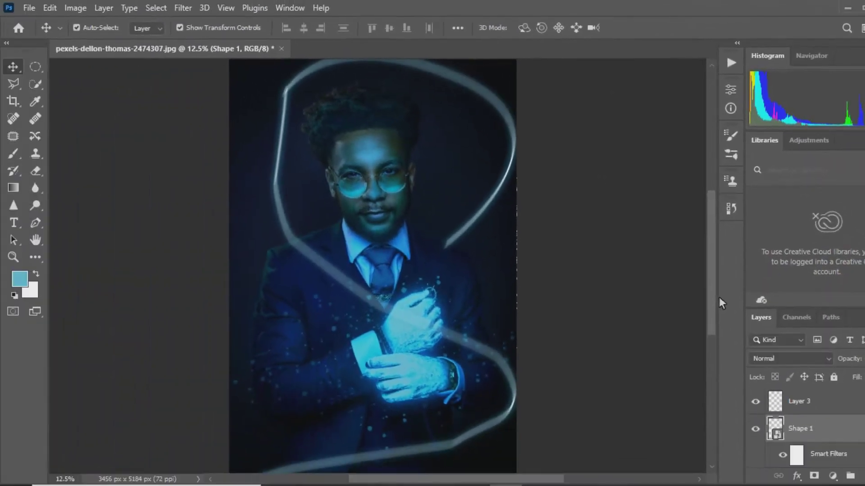
- Set the streak layer's blend mode to Color Dodge and lower its opacity
click(806, 359)
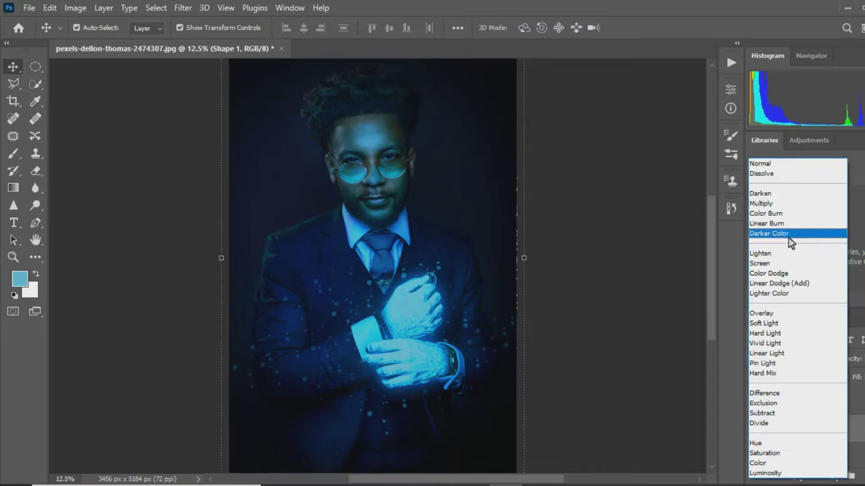
click(790, 275)
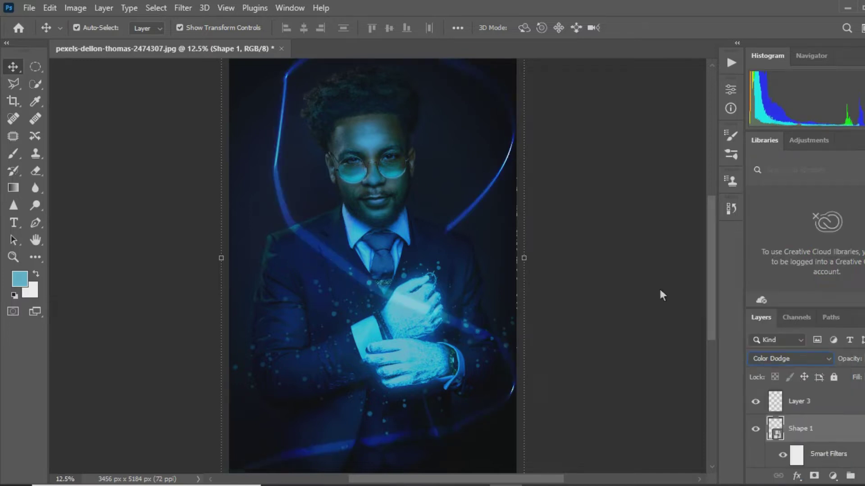
click(863, 359)
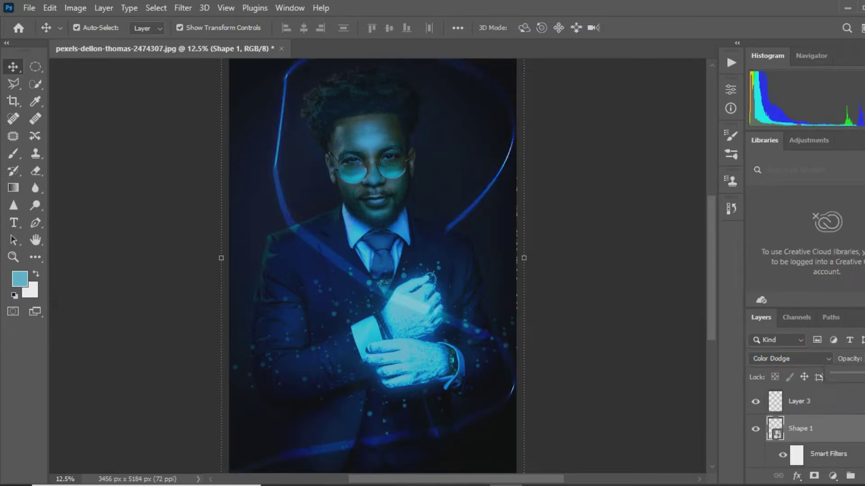
drag(864, 375, 858, 375)
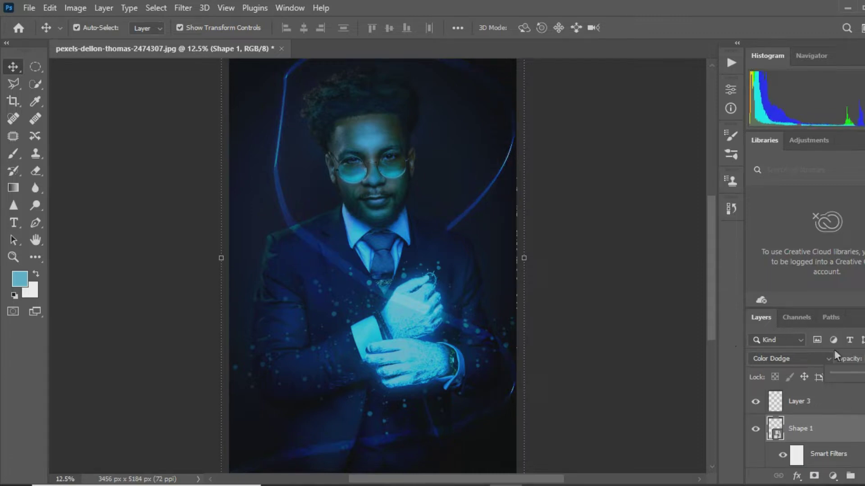
- Check Layer 3 and Background at 12.5% zoom, then reselect the Shape 1 streak layer
click(851, 405)
scroll(831, 429, down, 3)
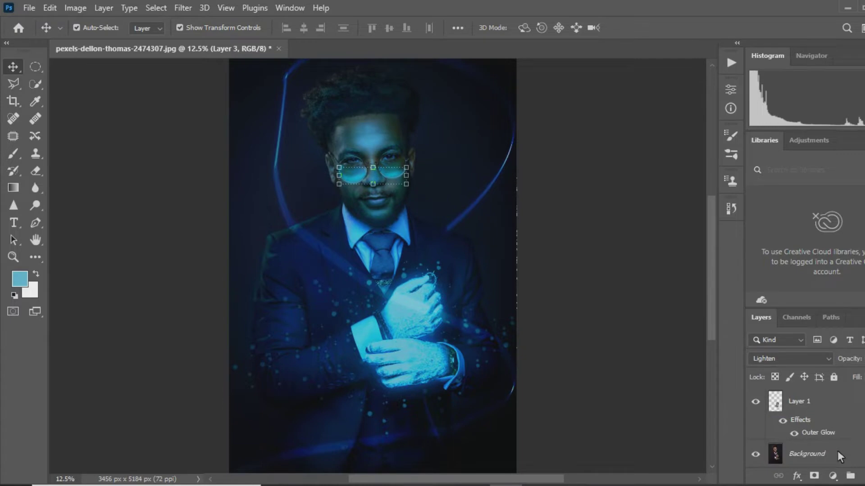
click(837, 453)
key(ctrl+minus)
key(ctrl+plus)
key(ctrl+minus)
key(ctrl+plus)
key(ctrl+minus)
key(ctrl+plus)
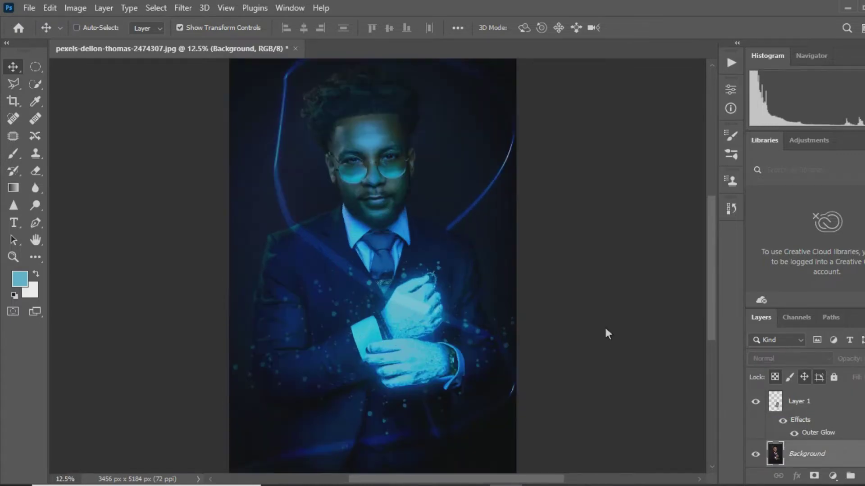
scroll(843, 425, up, 3)
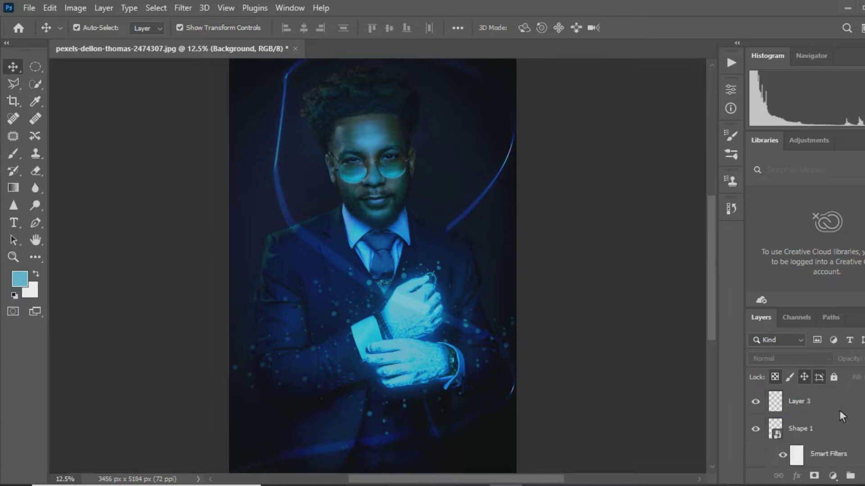
click(755, 429)
click(834, 436)
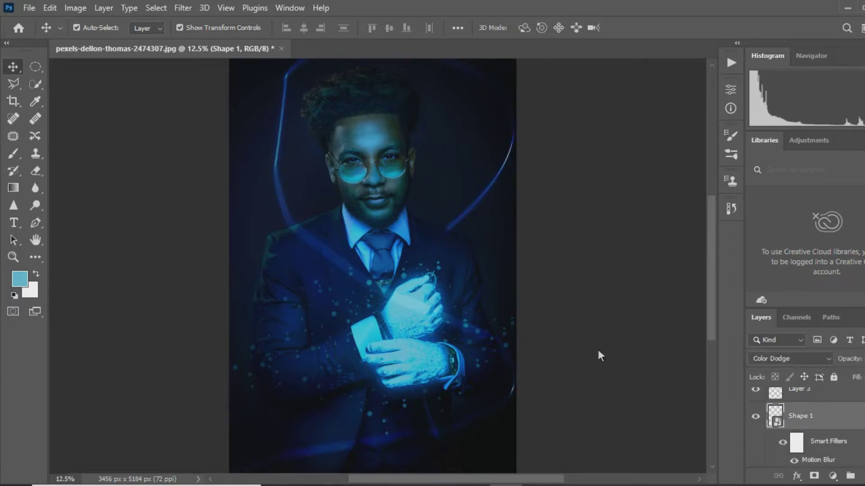
scroll(69, 205, down, 1)
- Add a layer mask to Shape 1 and erase the streak across the lower jacket
key(e)
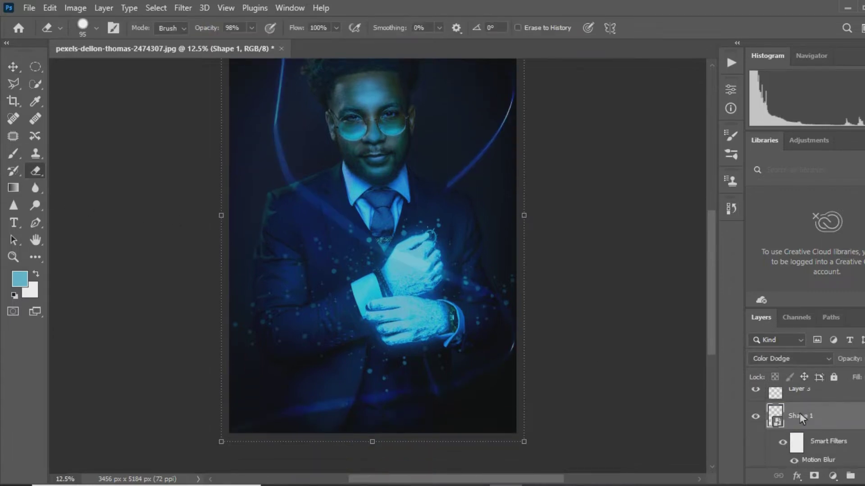
click(814, 476)
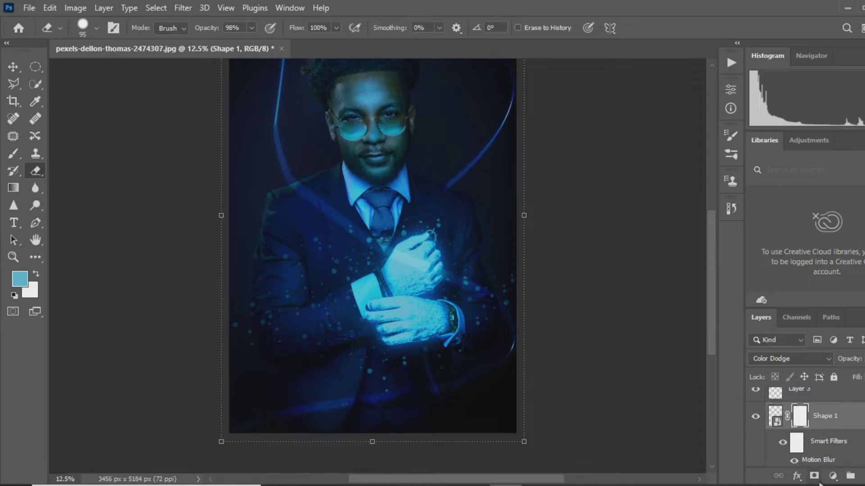
click(41, 278)
click(37, 273)
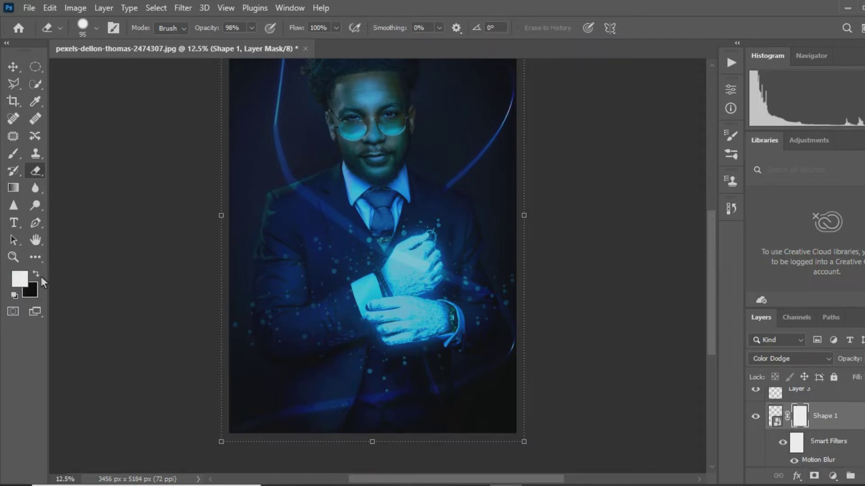
click(13, 154)
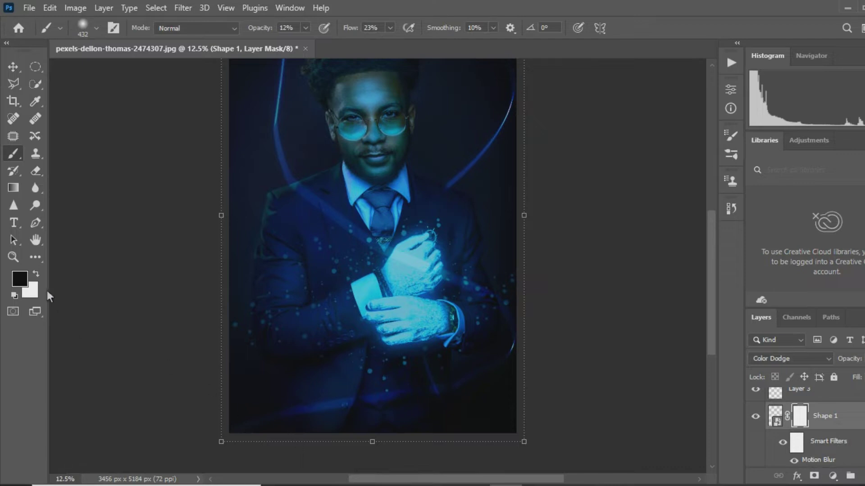
key(x)
scroll(312, 380, down, 1)
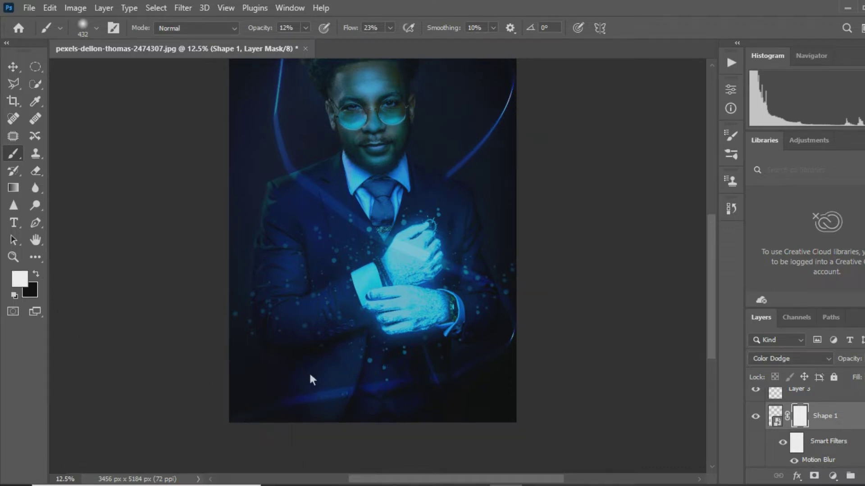
click(36, 170)
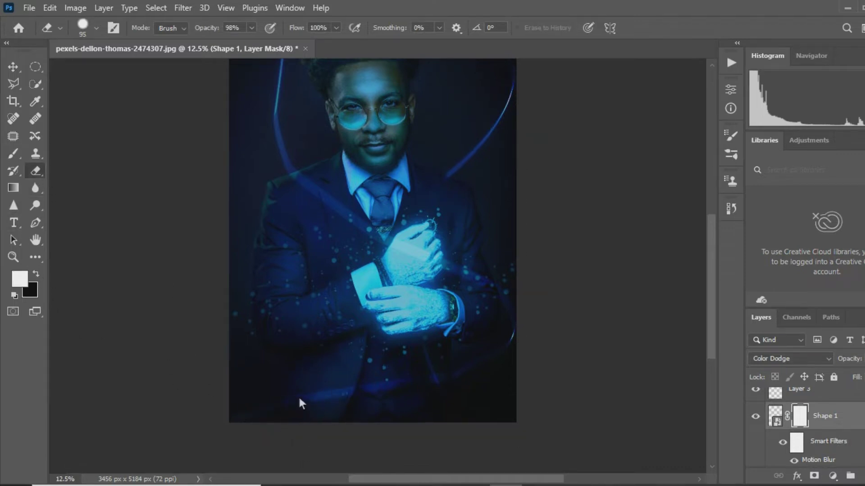
drag(314, 396, 410, 396)
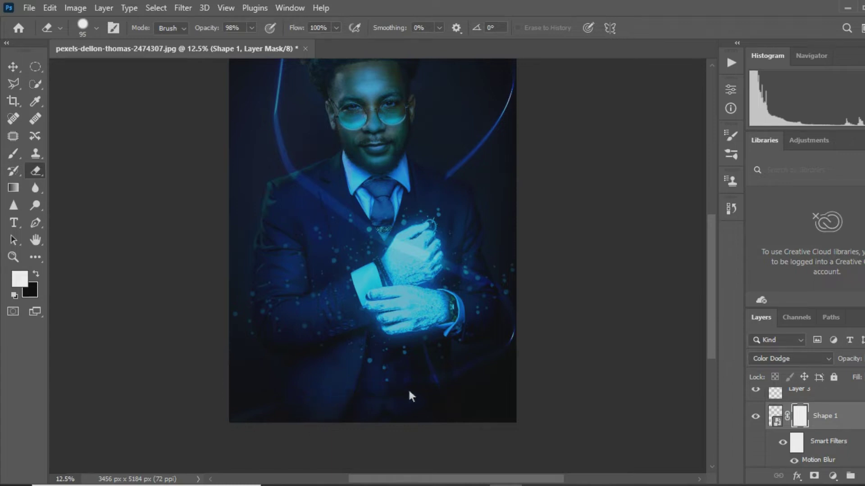
- Duplicate the Shape 1 streak layer with Ctrl+J to strengthen the glow
scroll(427, 392, up, 1)
scroll(695, 394, down, 1)
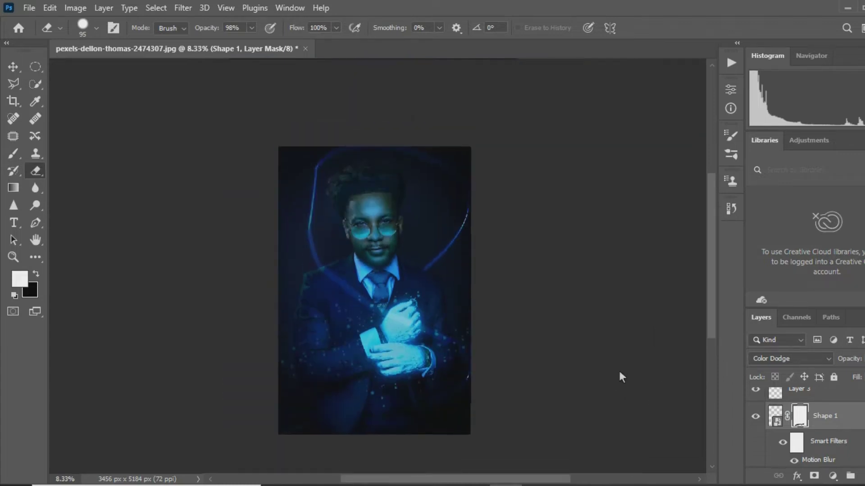
click(863, 359)
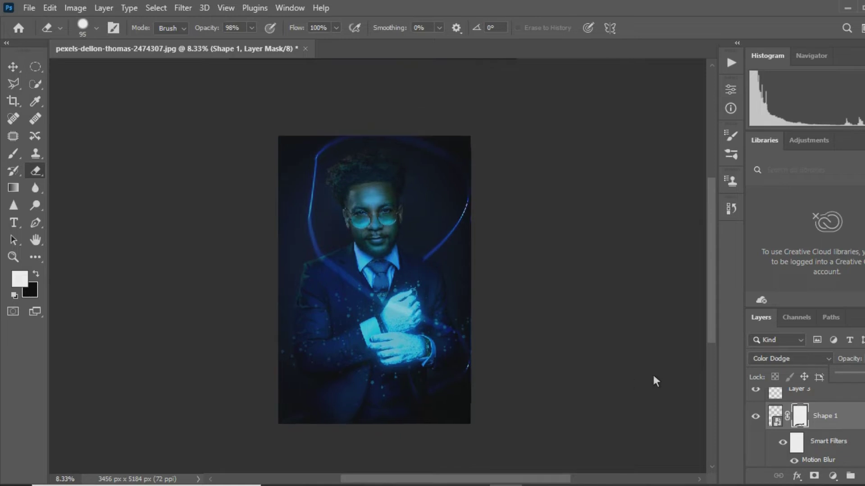
key(ctrl+plus)
scroll(636, 415, down, 1)
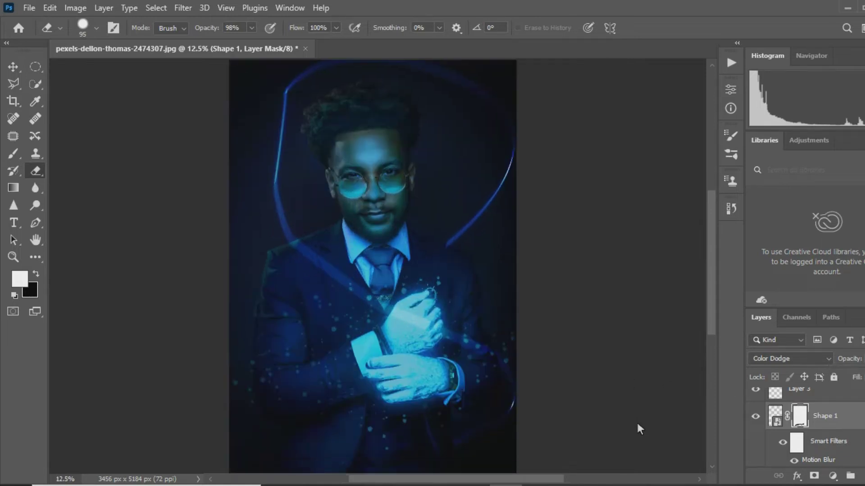
key(ctrl+j)
- Offset the Shape 1 copy streak sideways with the Move tool
key(v)
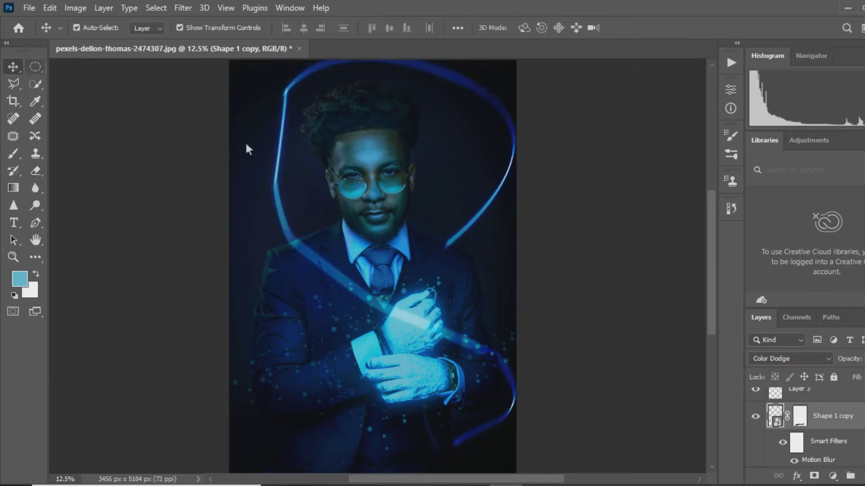
mouse_move(286, 214)
mouse_down()
mouse_move(274, 219)
mouse_move(279, 213)
mouse_up()
scroll(852, 439, up, 1)
scroll(852, 439, down, 1)
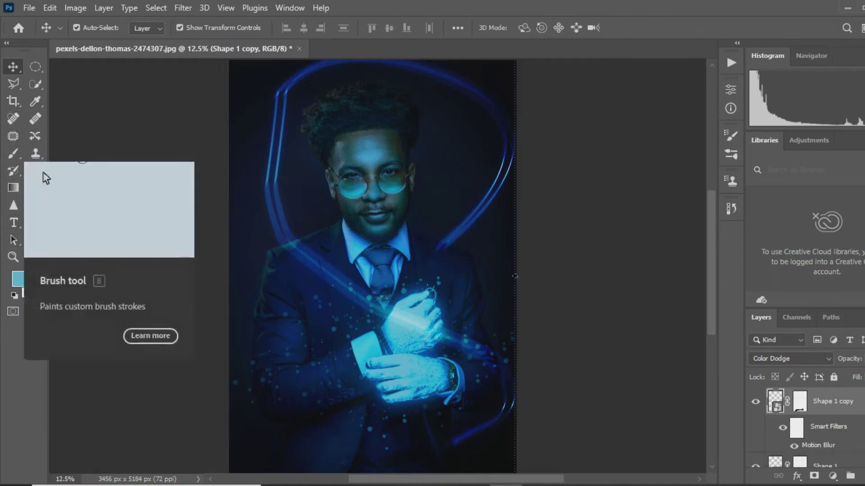
- With the Eraser, target the Shape 1 copy mask, then Shape 1's mask
click(36, 173)
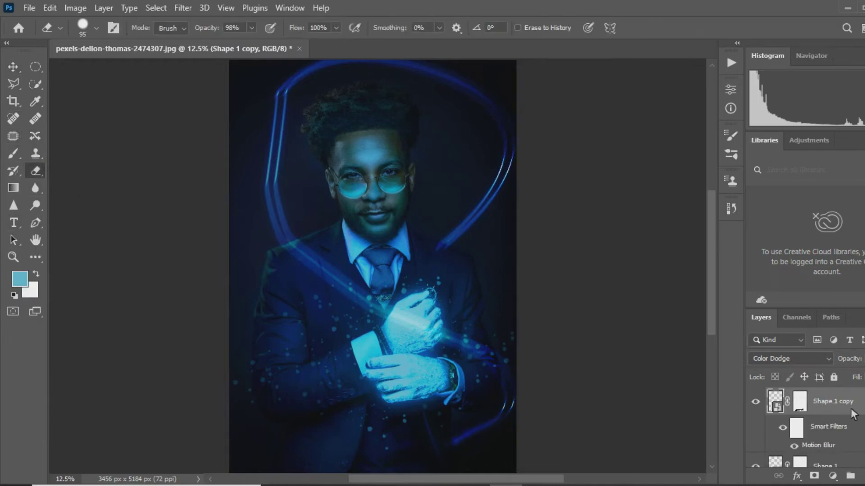
click(801, 402)
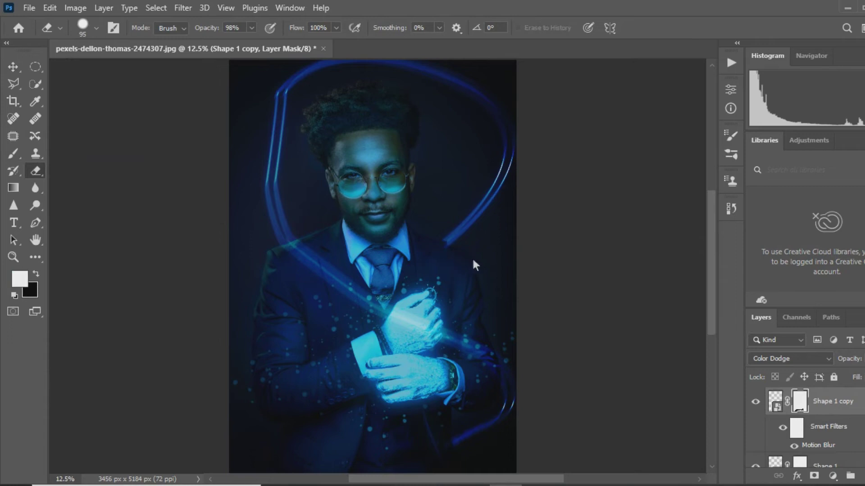
scroll(797, 432, down, 1)
click(798, 423)
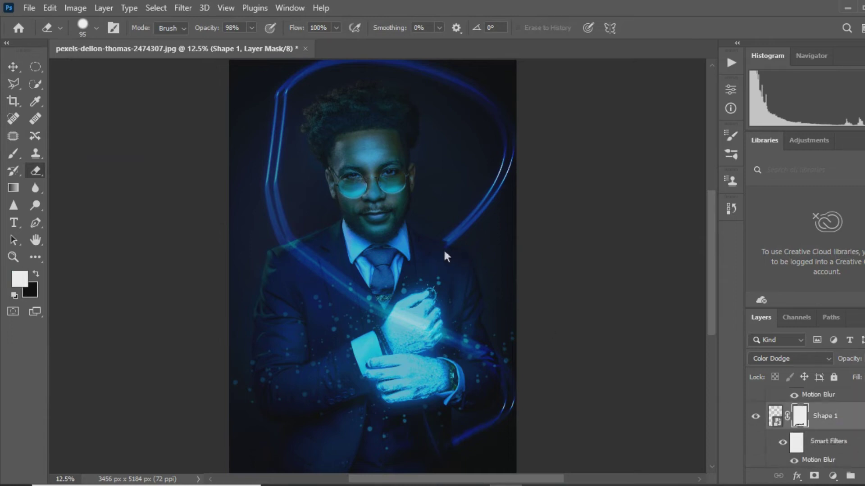
scroll(597, 305, down, 1)
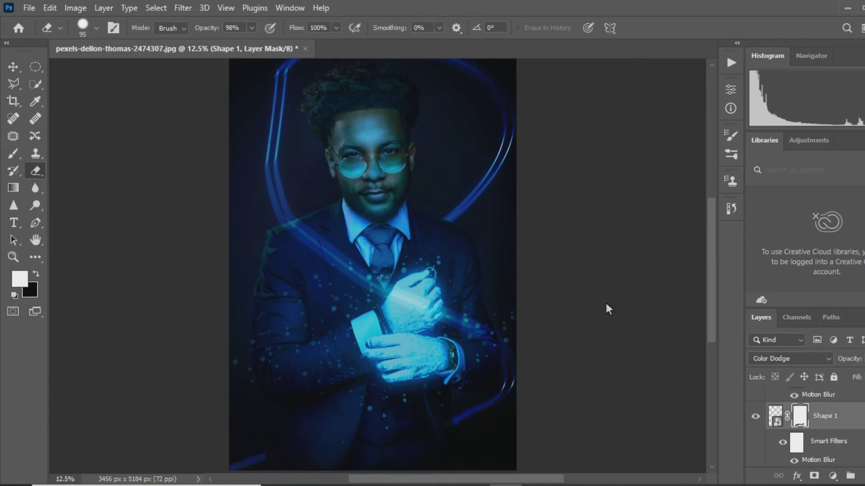
scroll(603, 306, down, 1)
scroll(609, 309, up, 1)
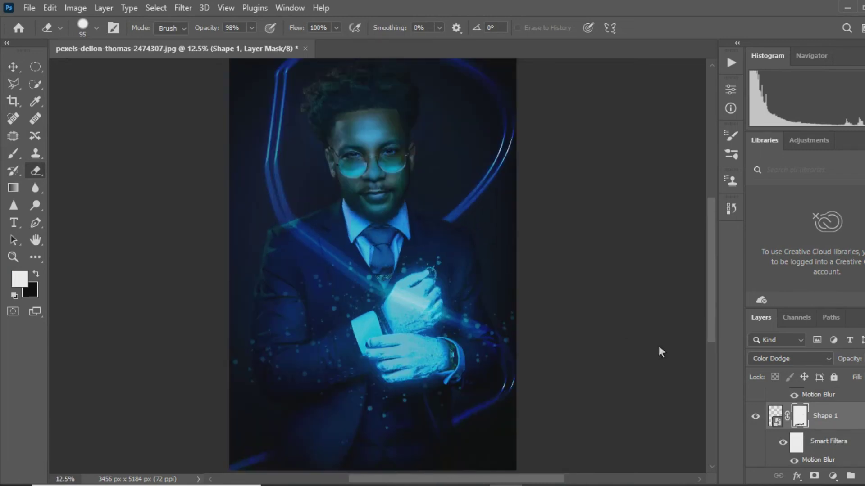